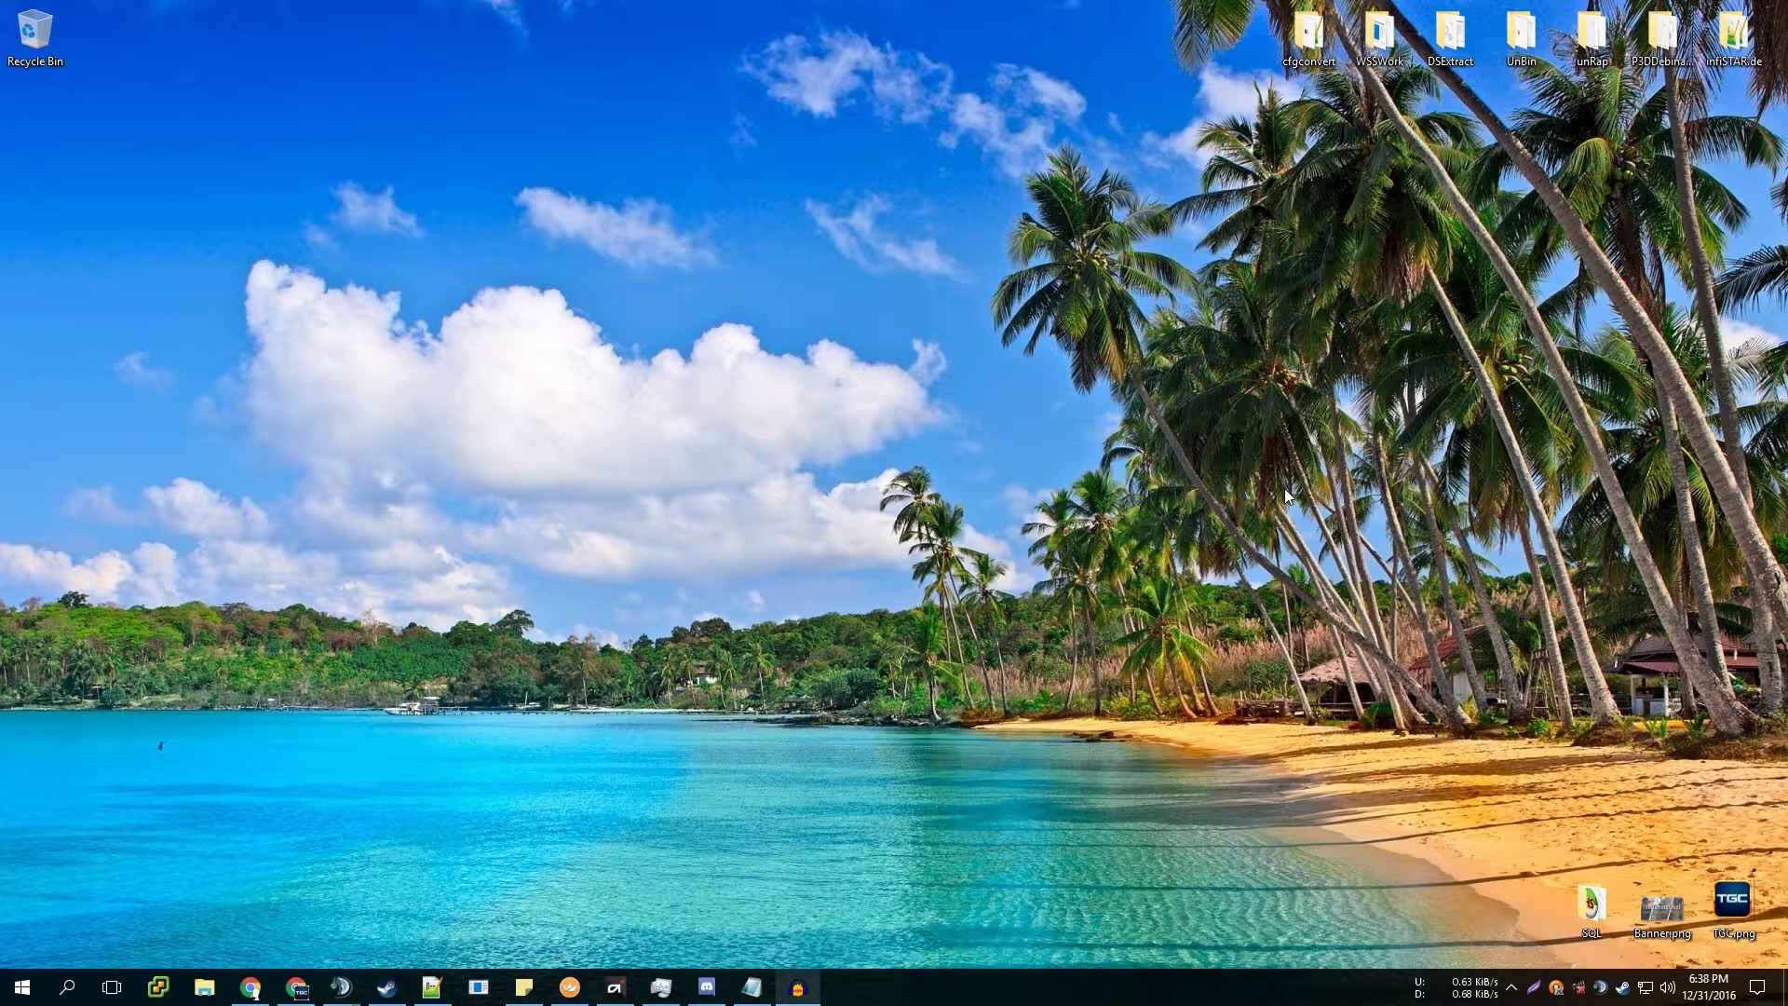
Browse in File Explorer to the Steam games folder C:\Program Files (x86)\Steam\steamapps\common
click(204, 988)
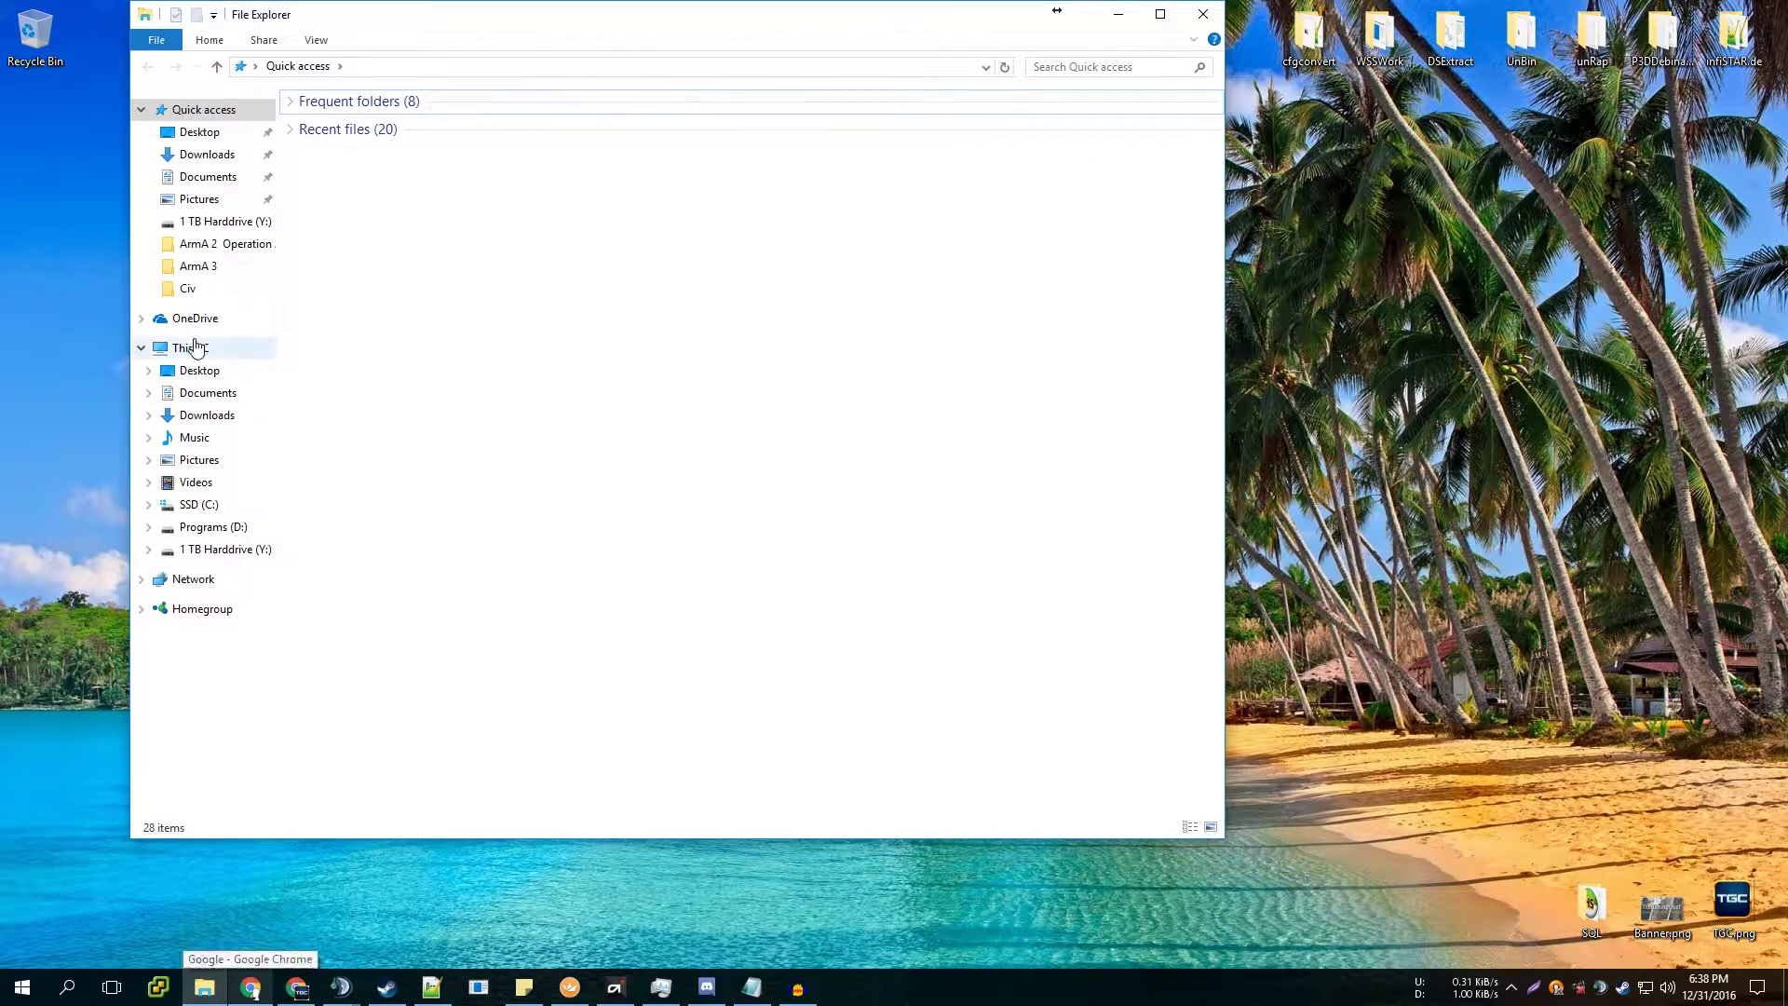
click(192, 348)
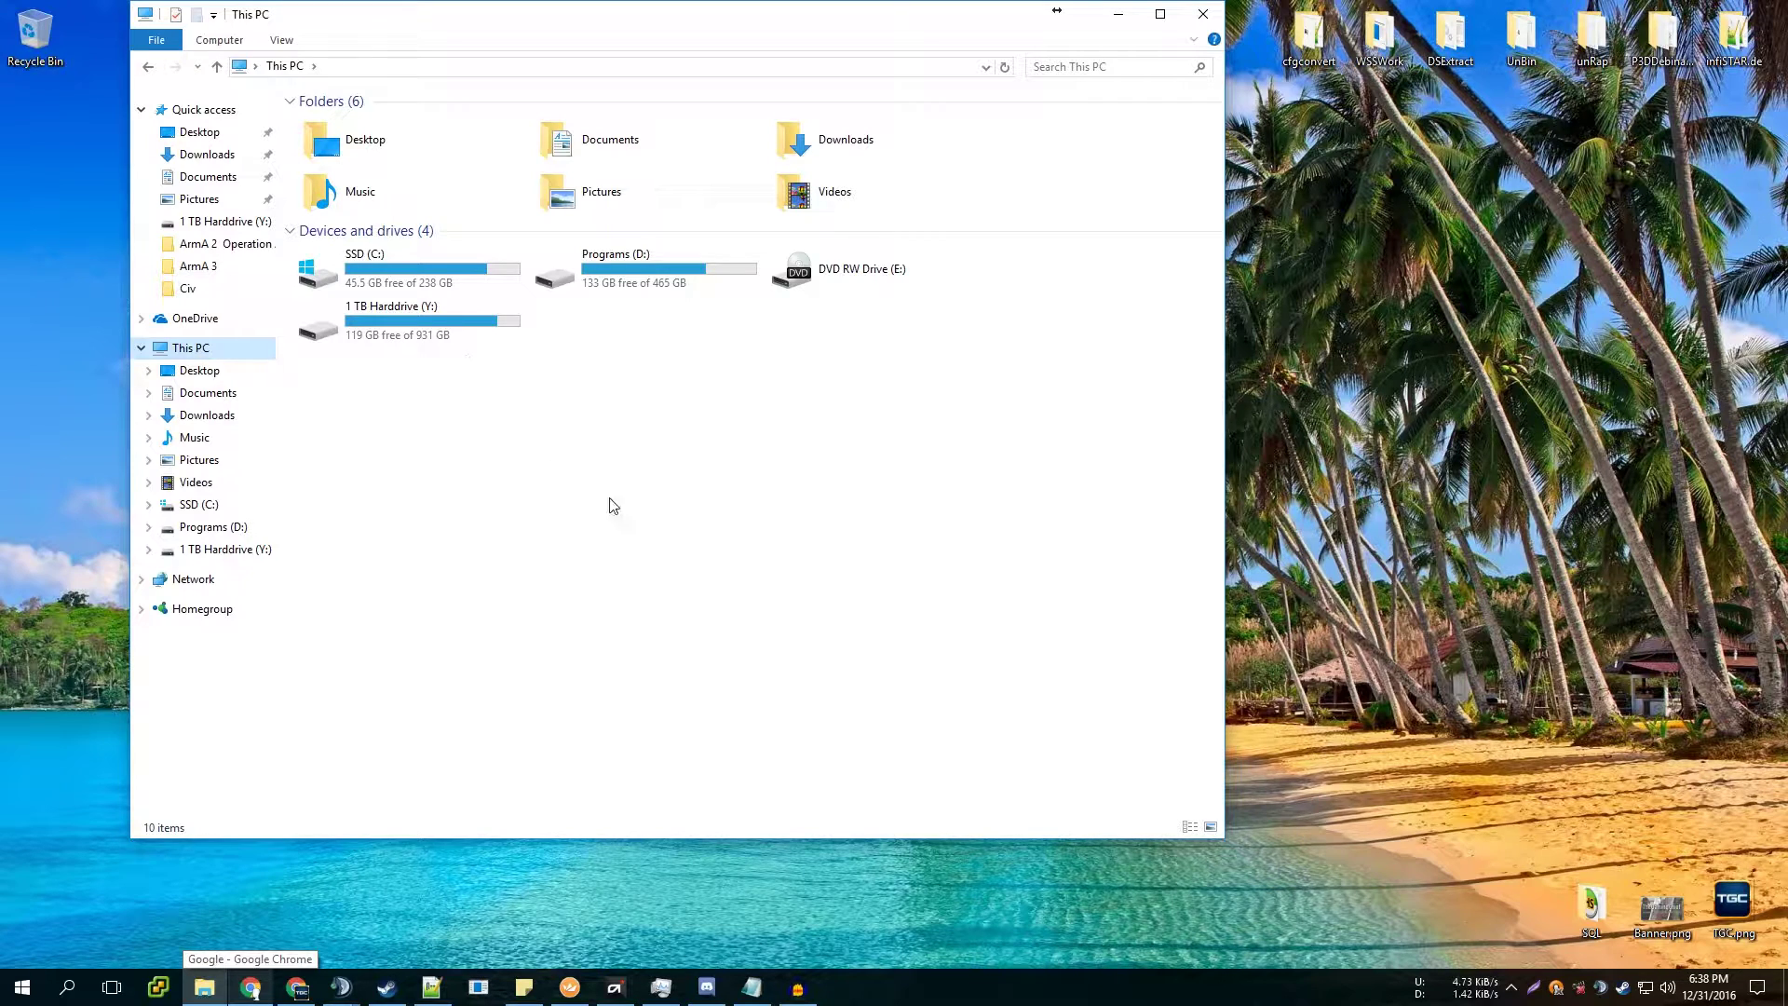
double_click(403, 265)
double_click(377, 185)
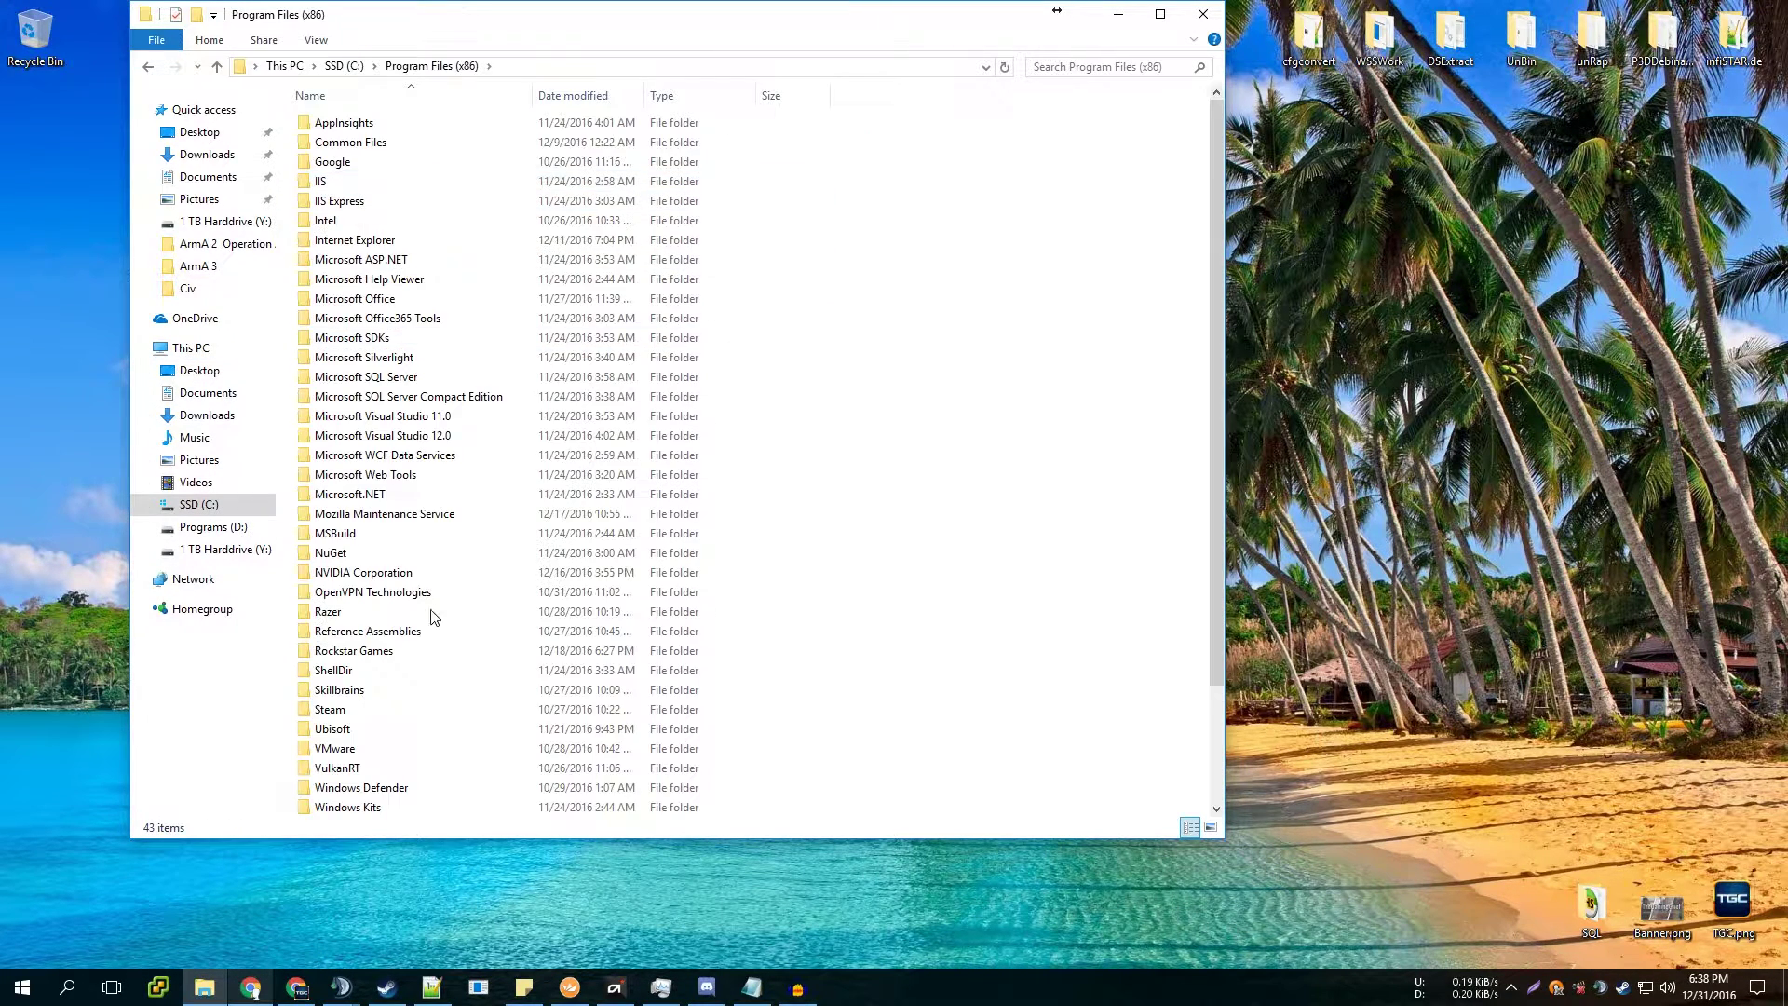
double_click(354, 712)
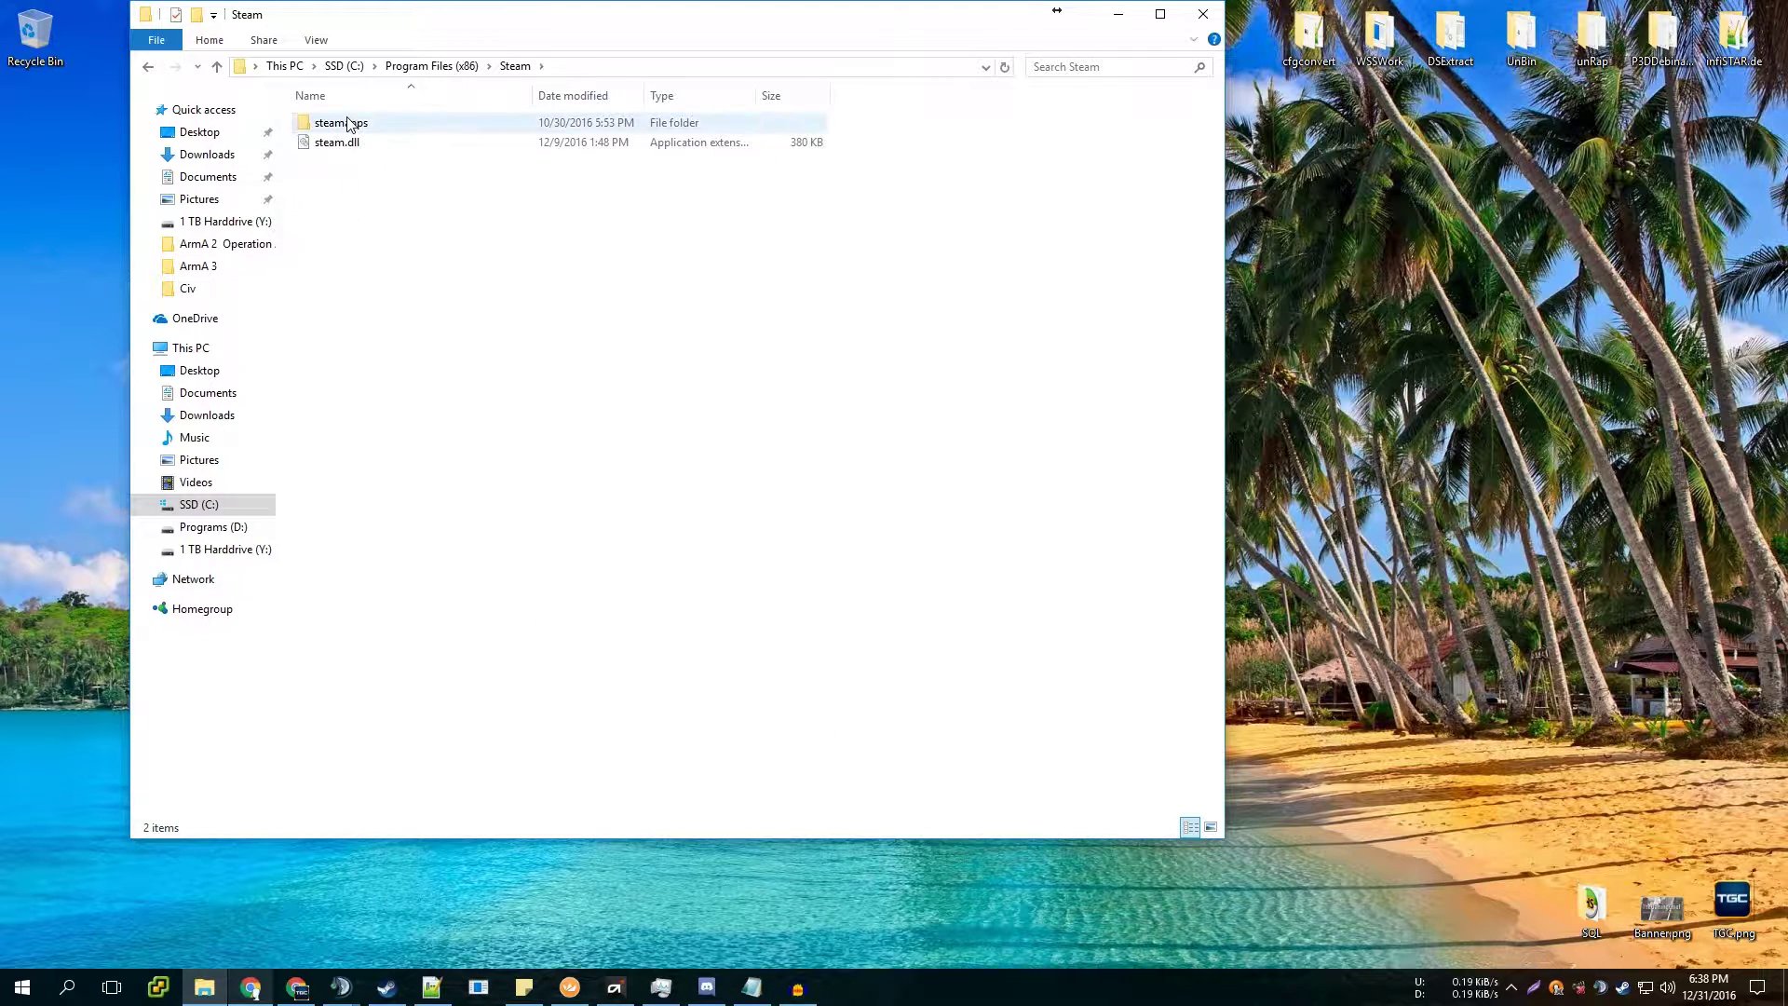
double_click(351, 123)
double_click(354, 125)
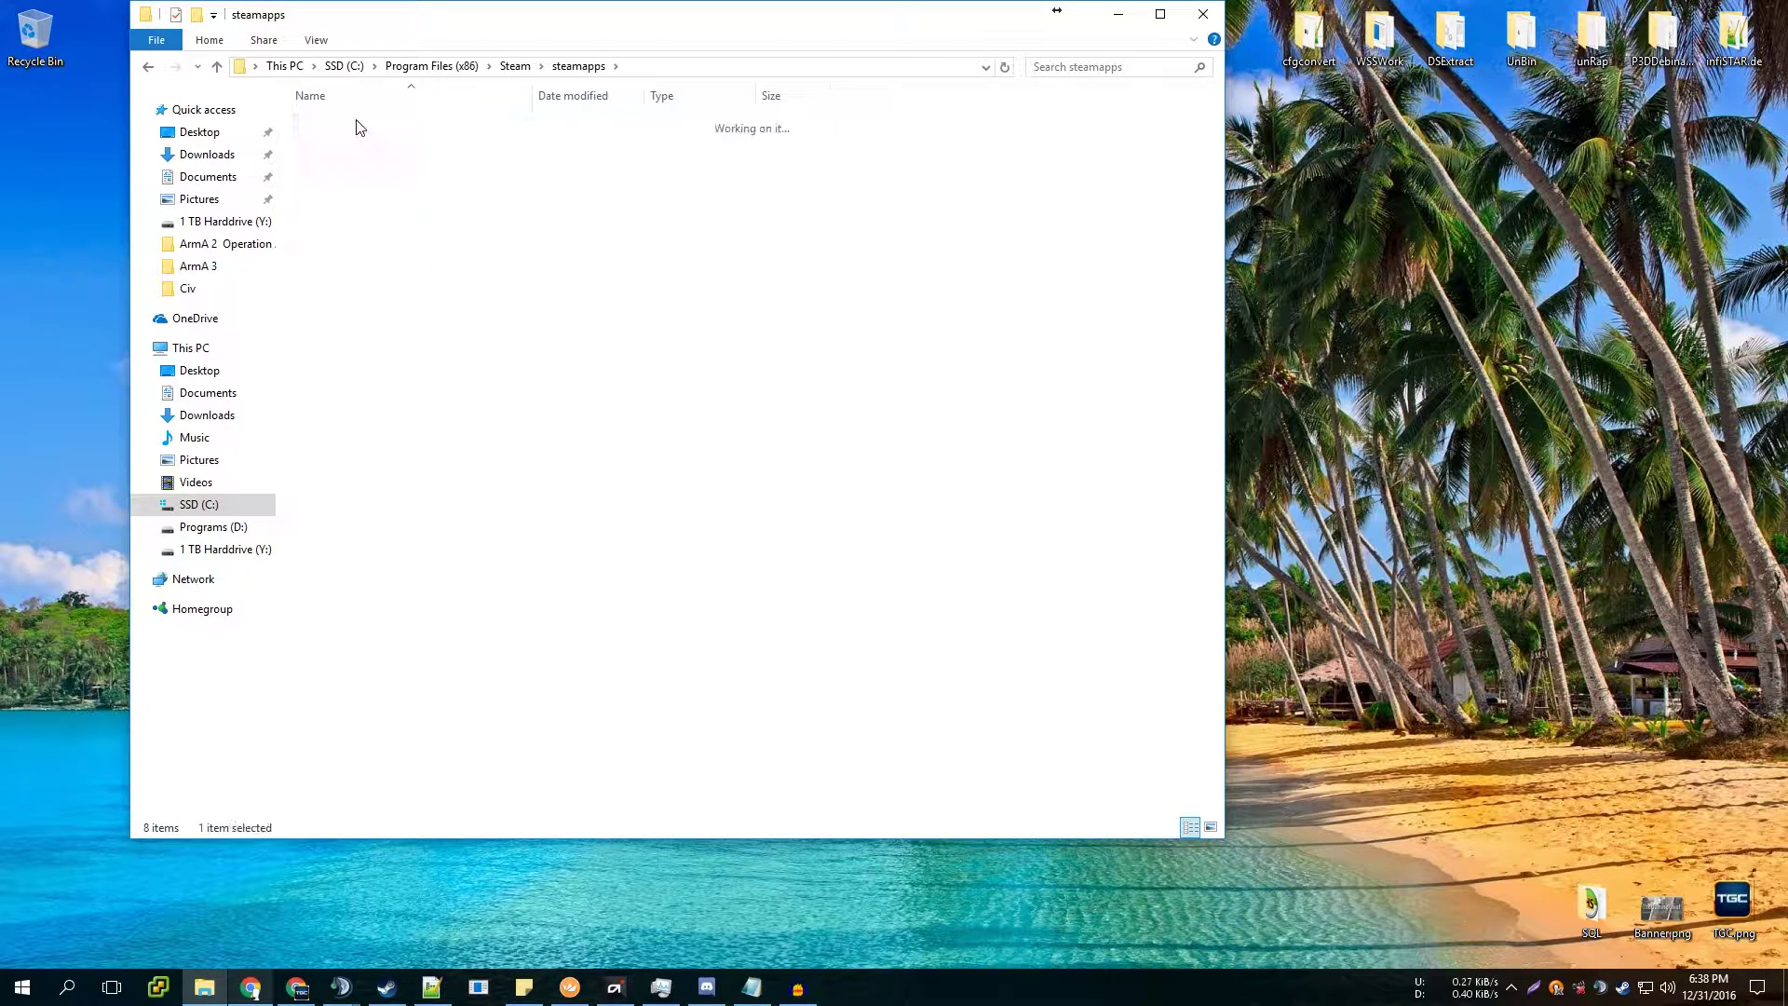
click(357, 127)
click(362, 149)
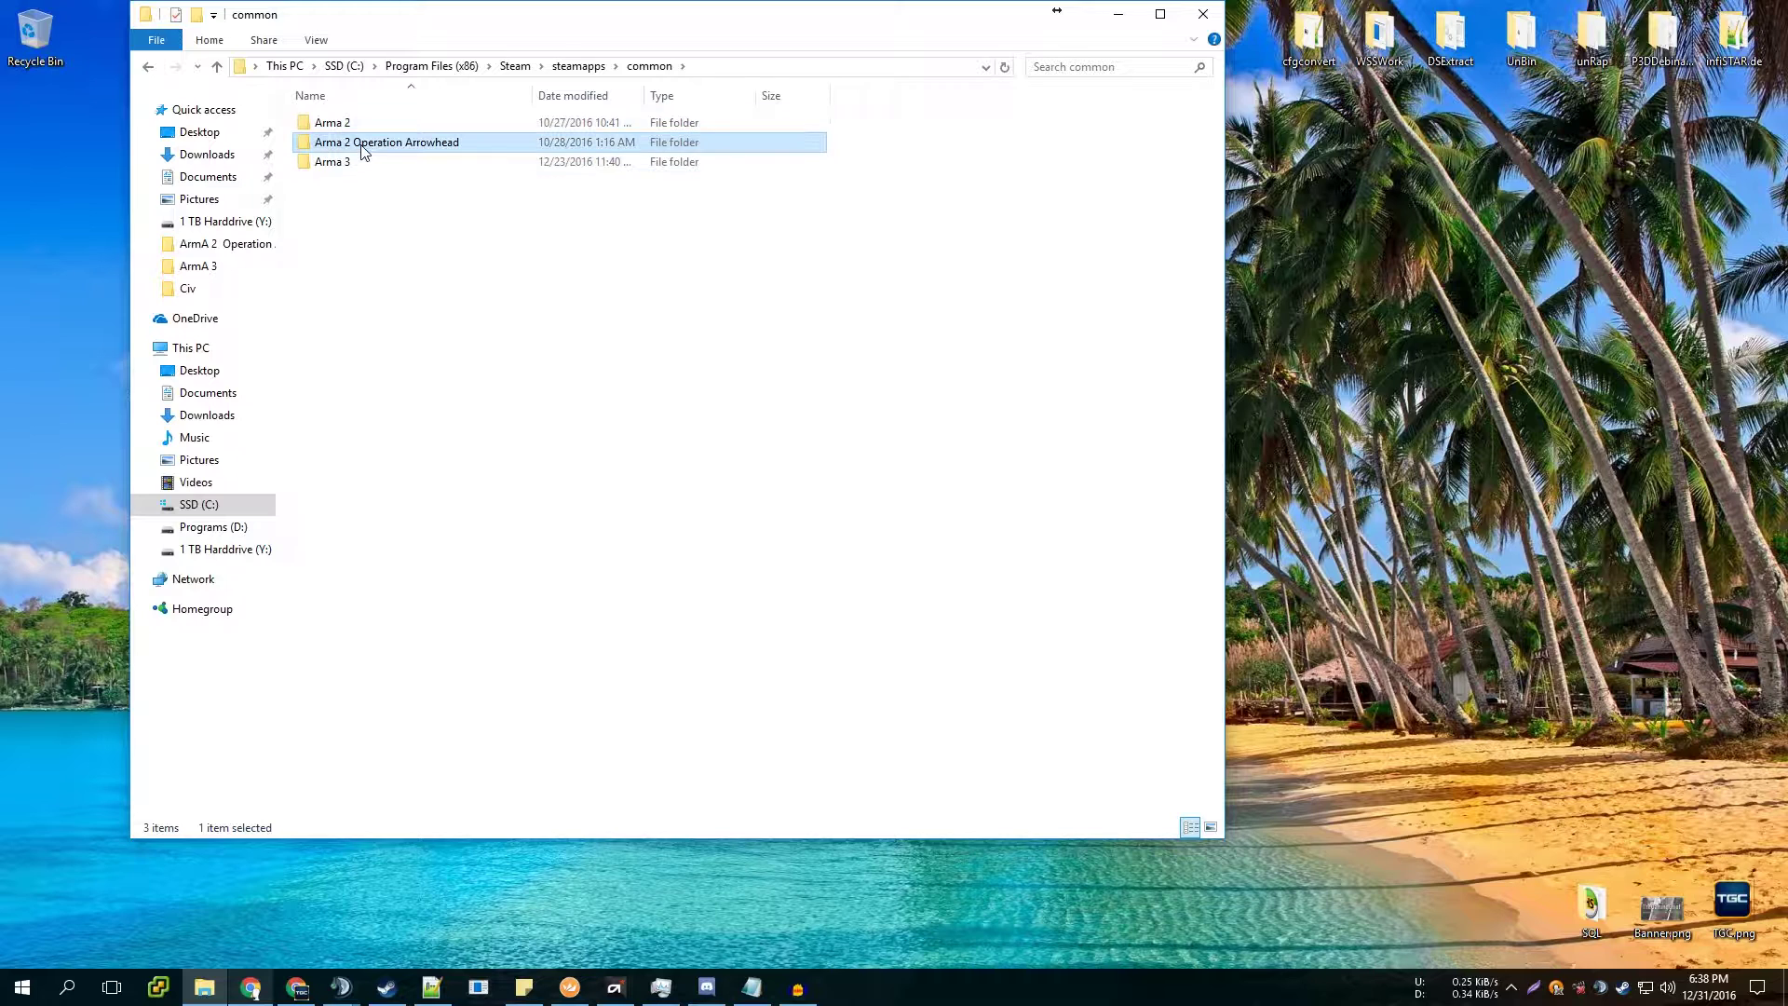
click(365, 127)
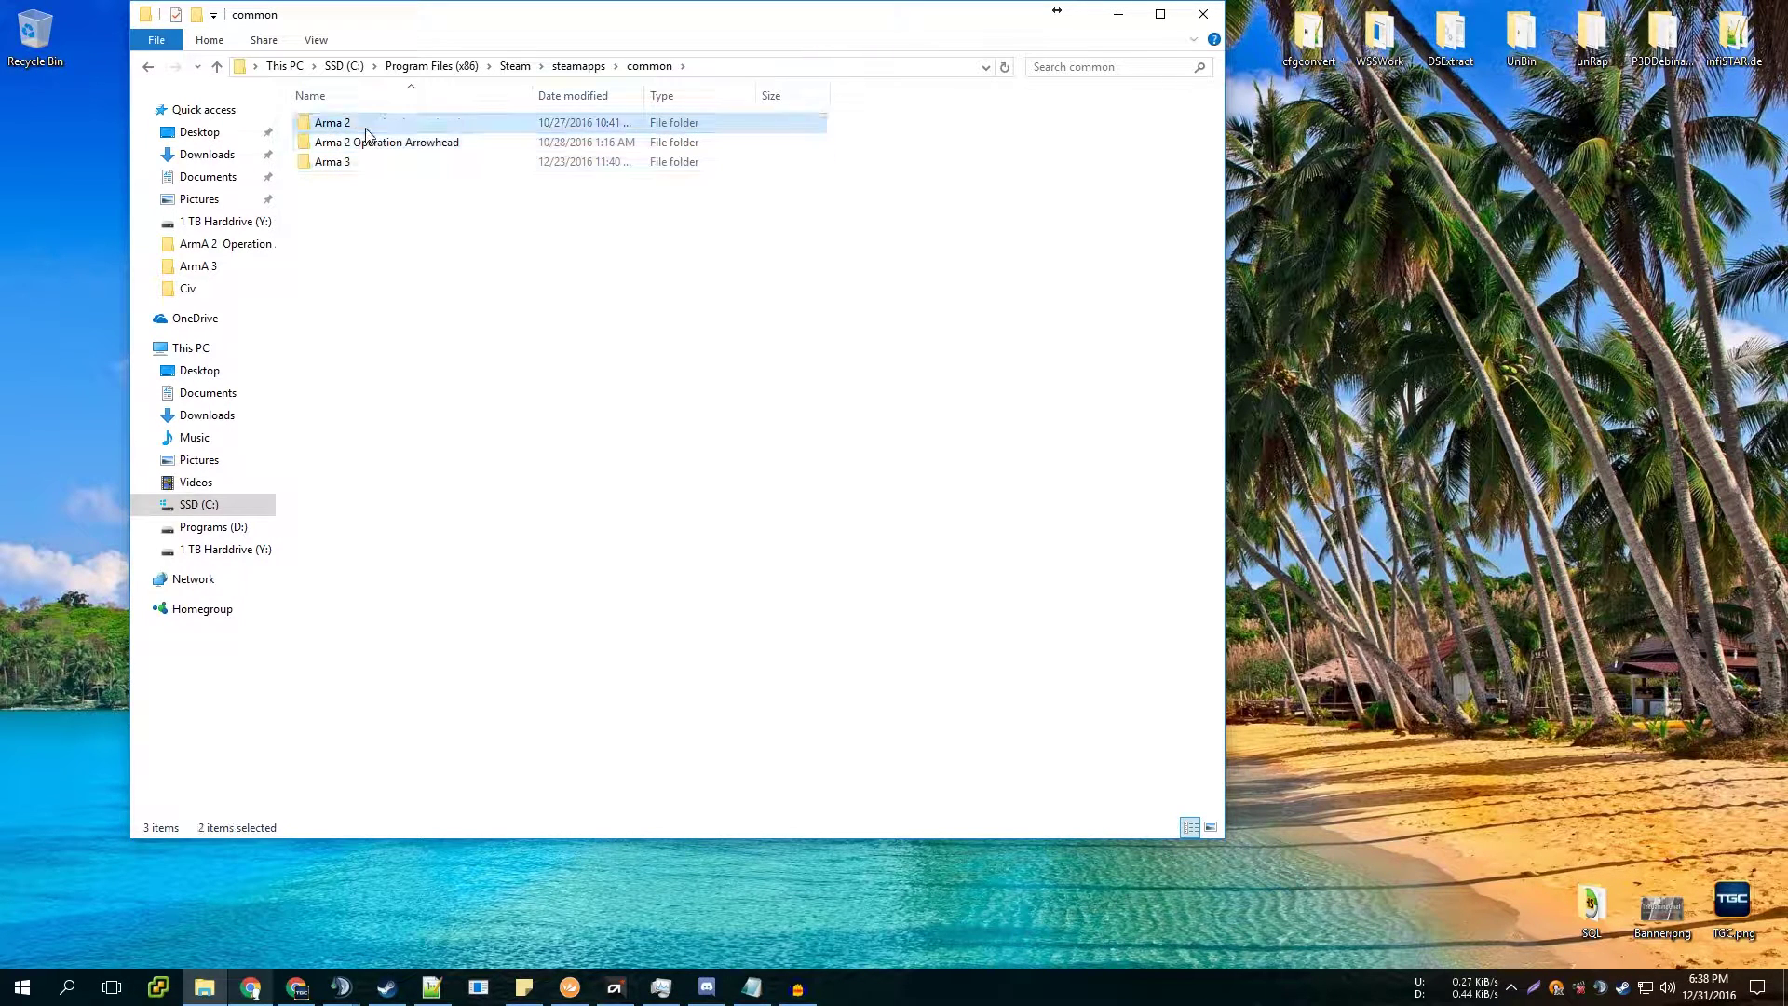
click(447, 224)
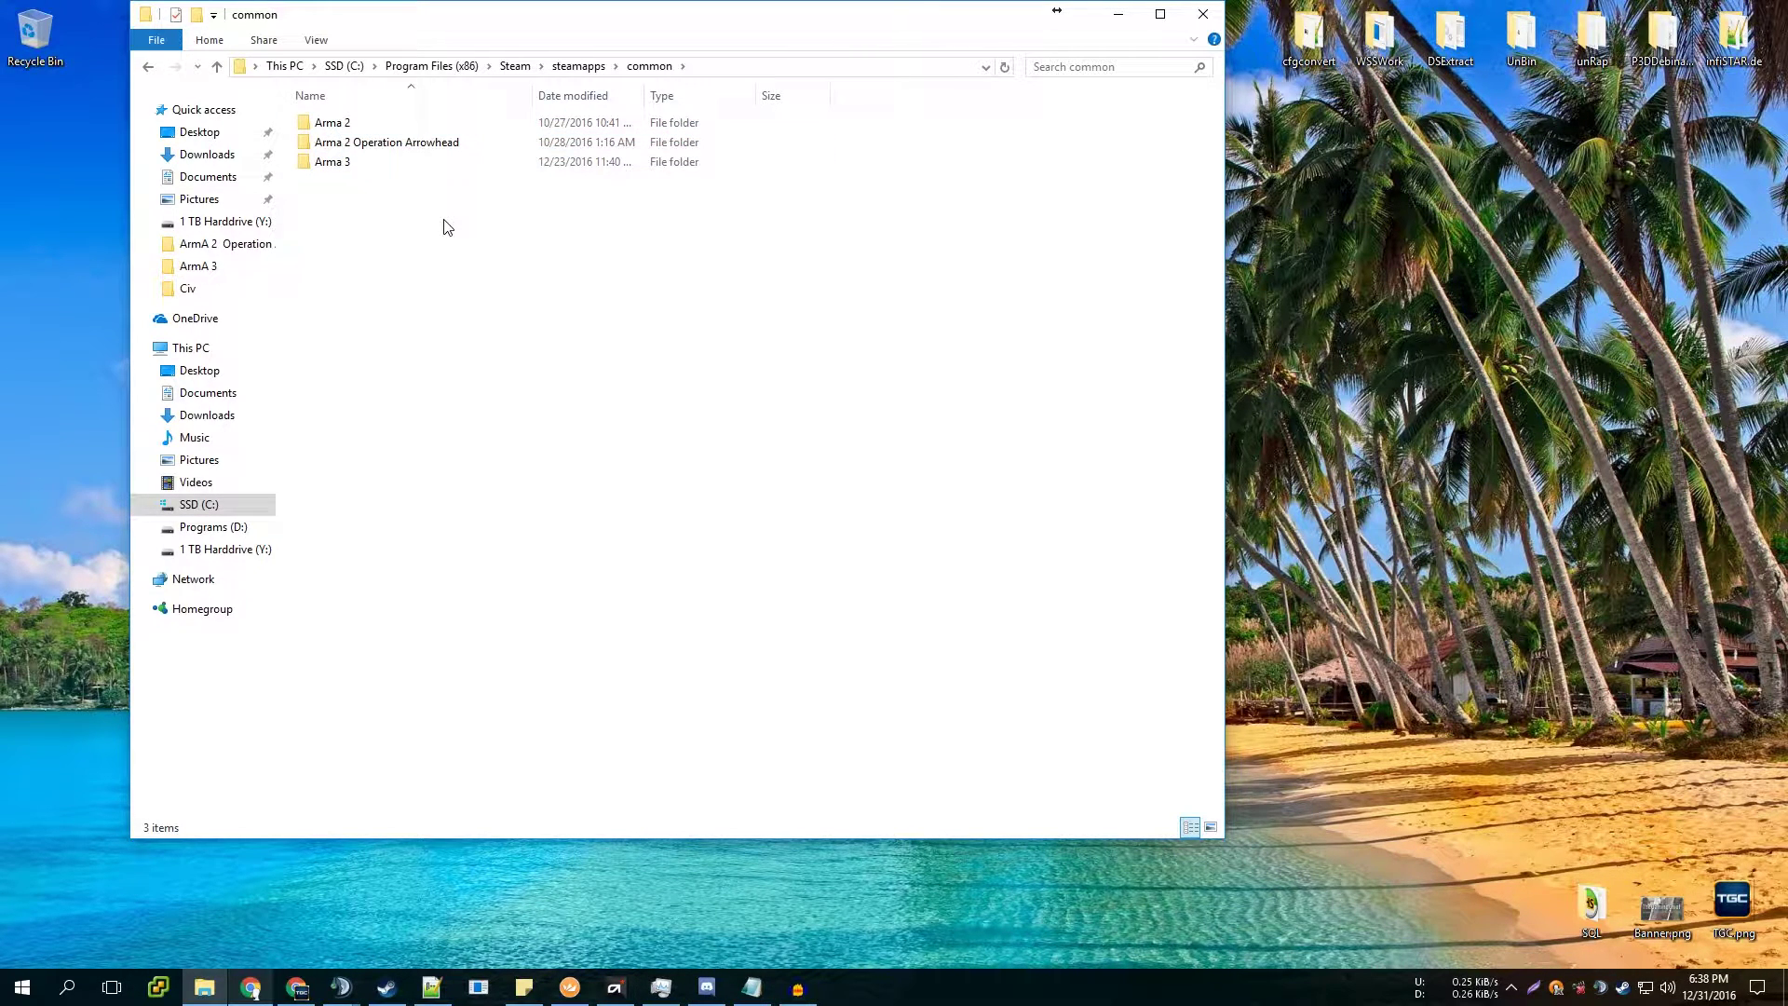
Open the Arma 2 folder and search it for corepatch_a2
double_click(366, 124)
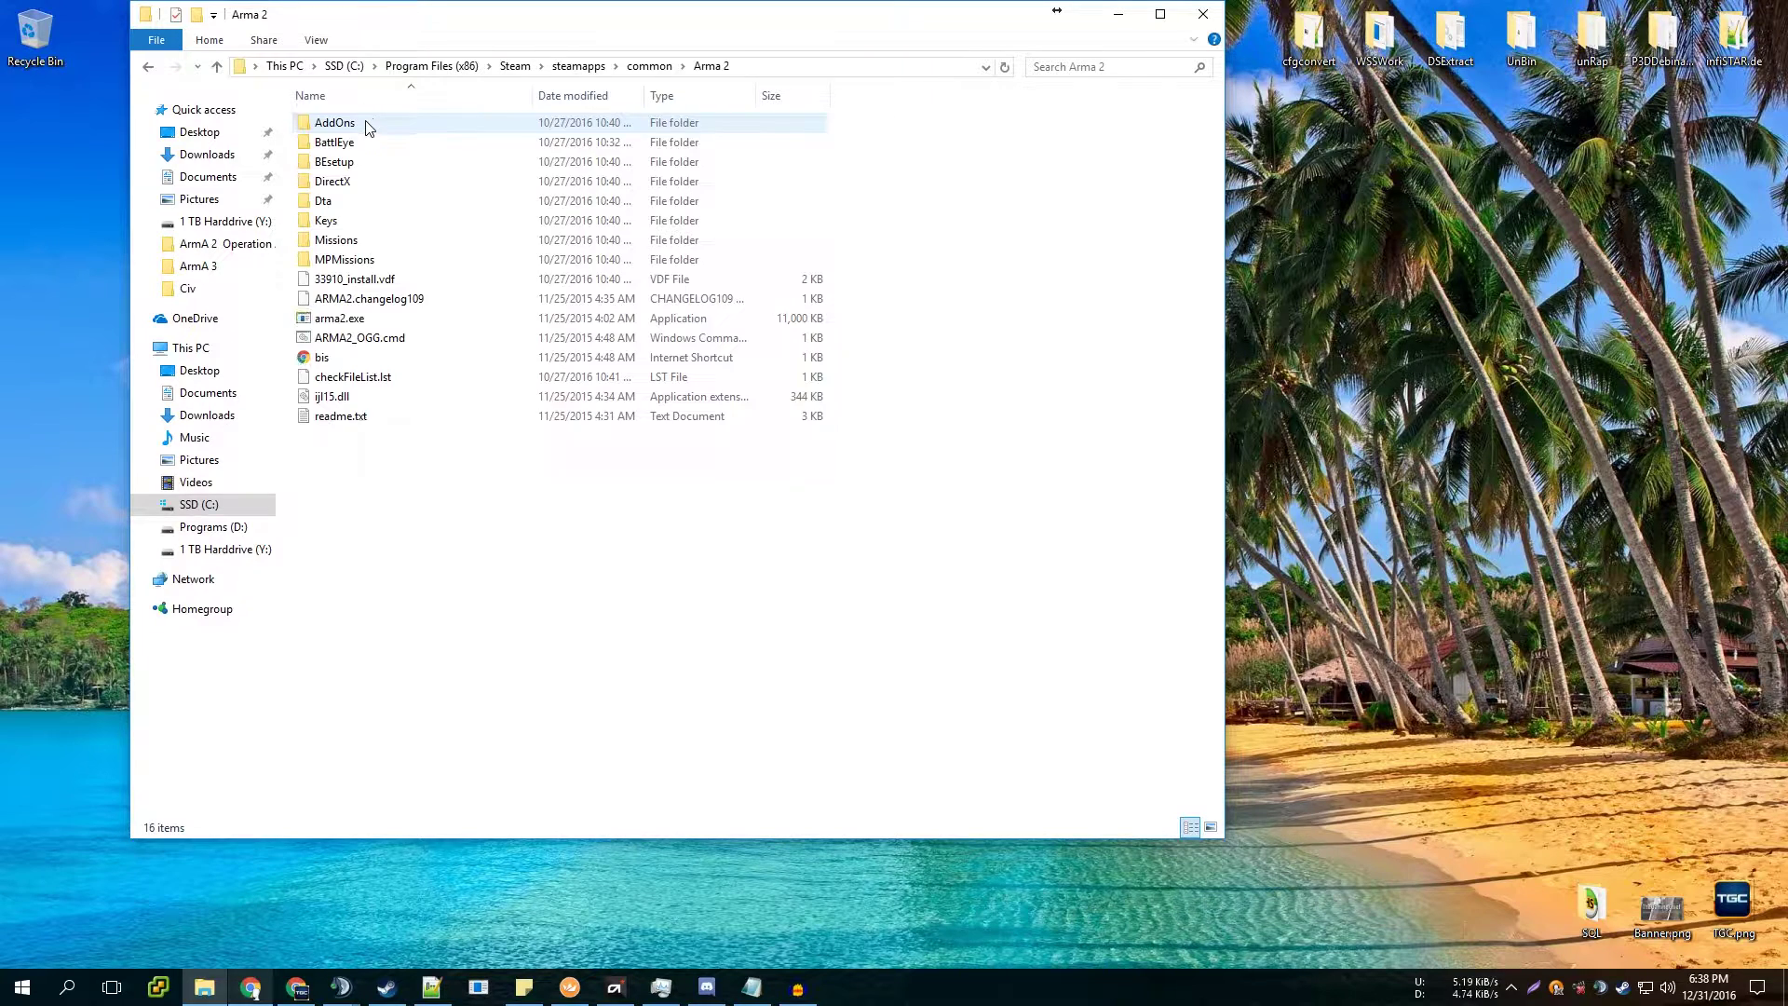
click(1066, 67)
text(core)
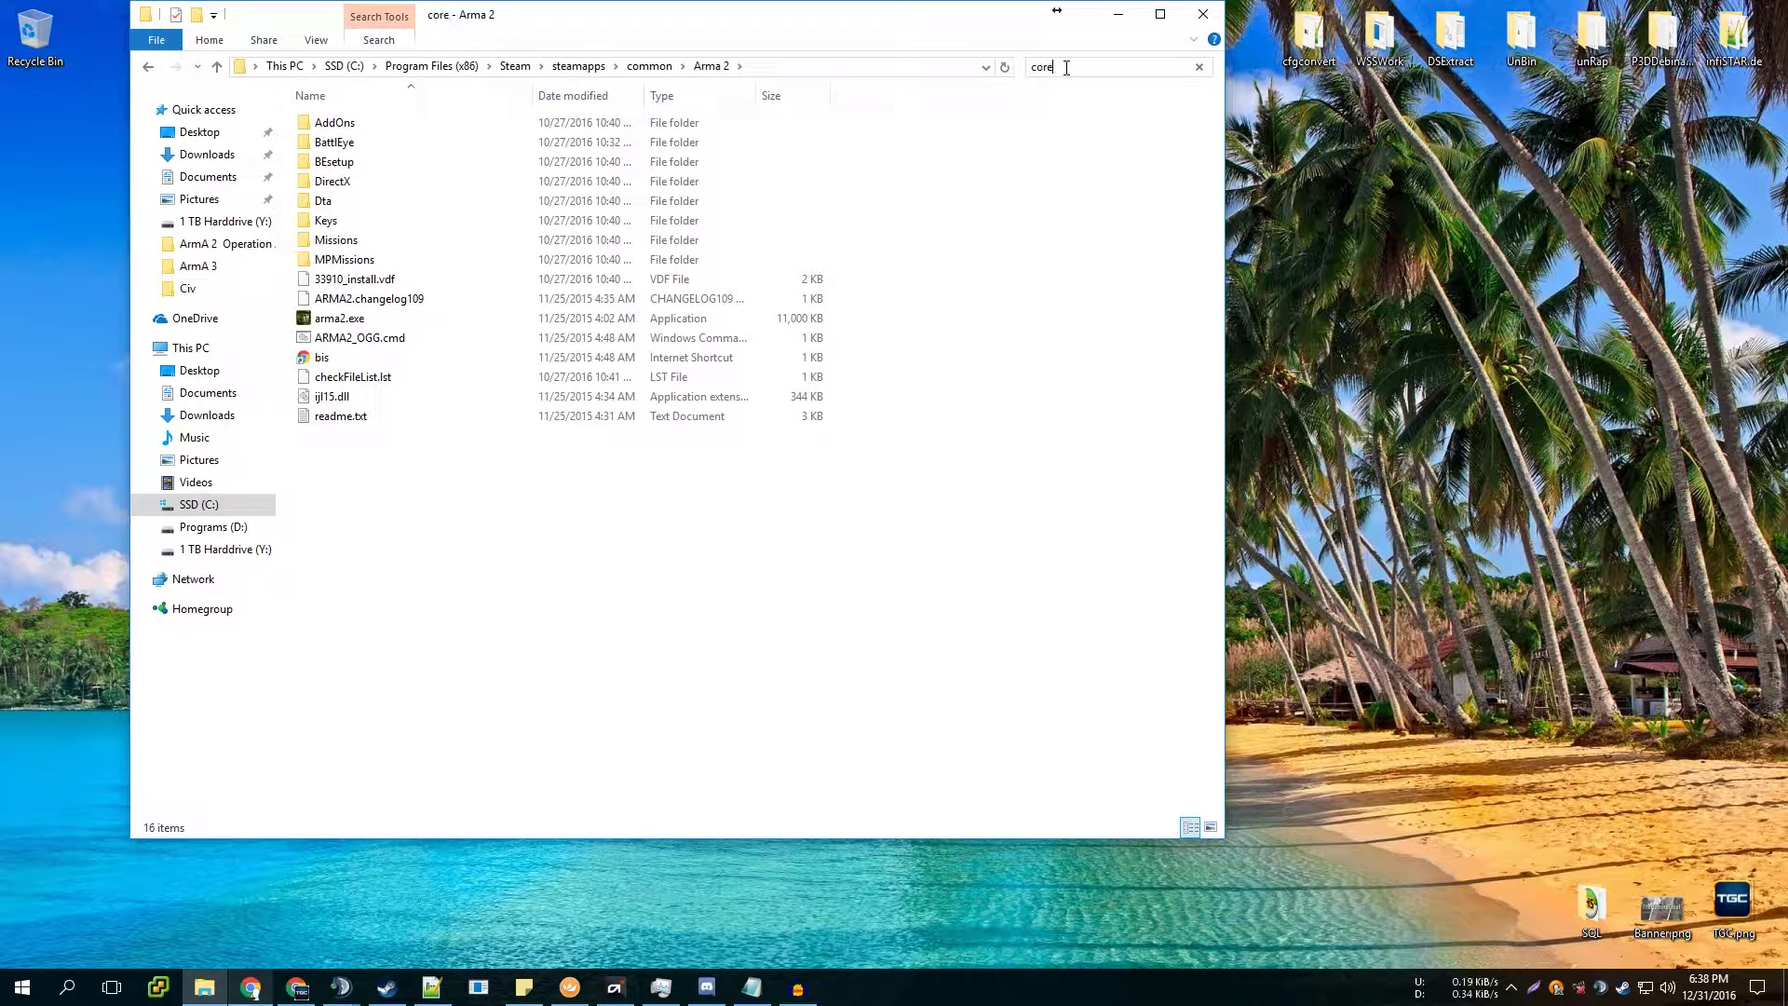
text(patch)
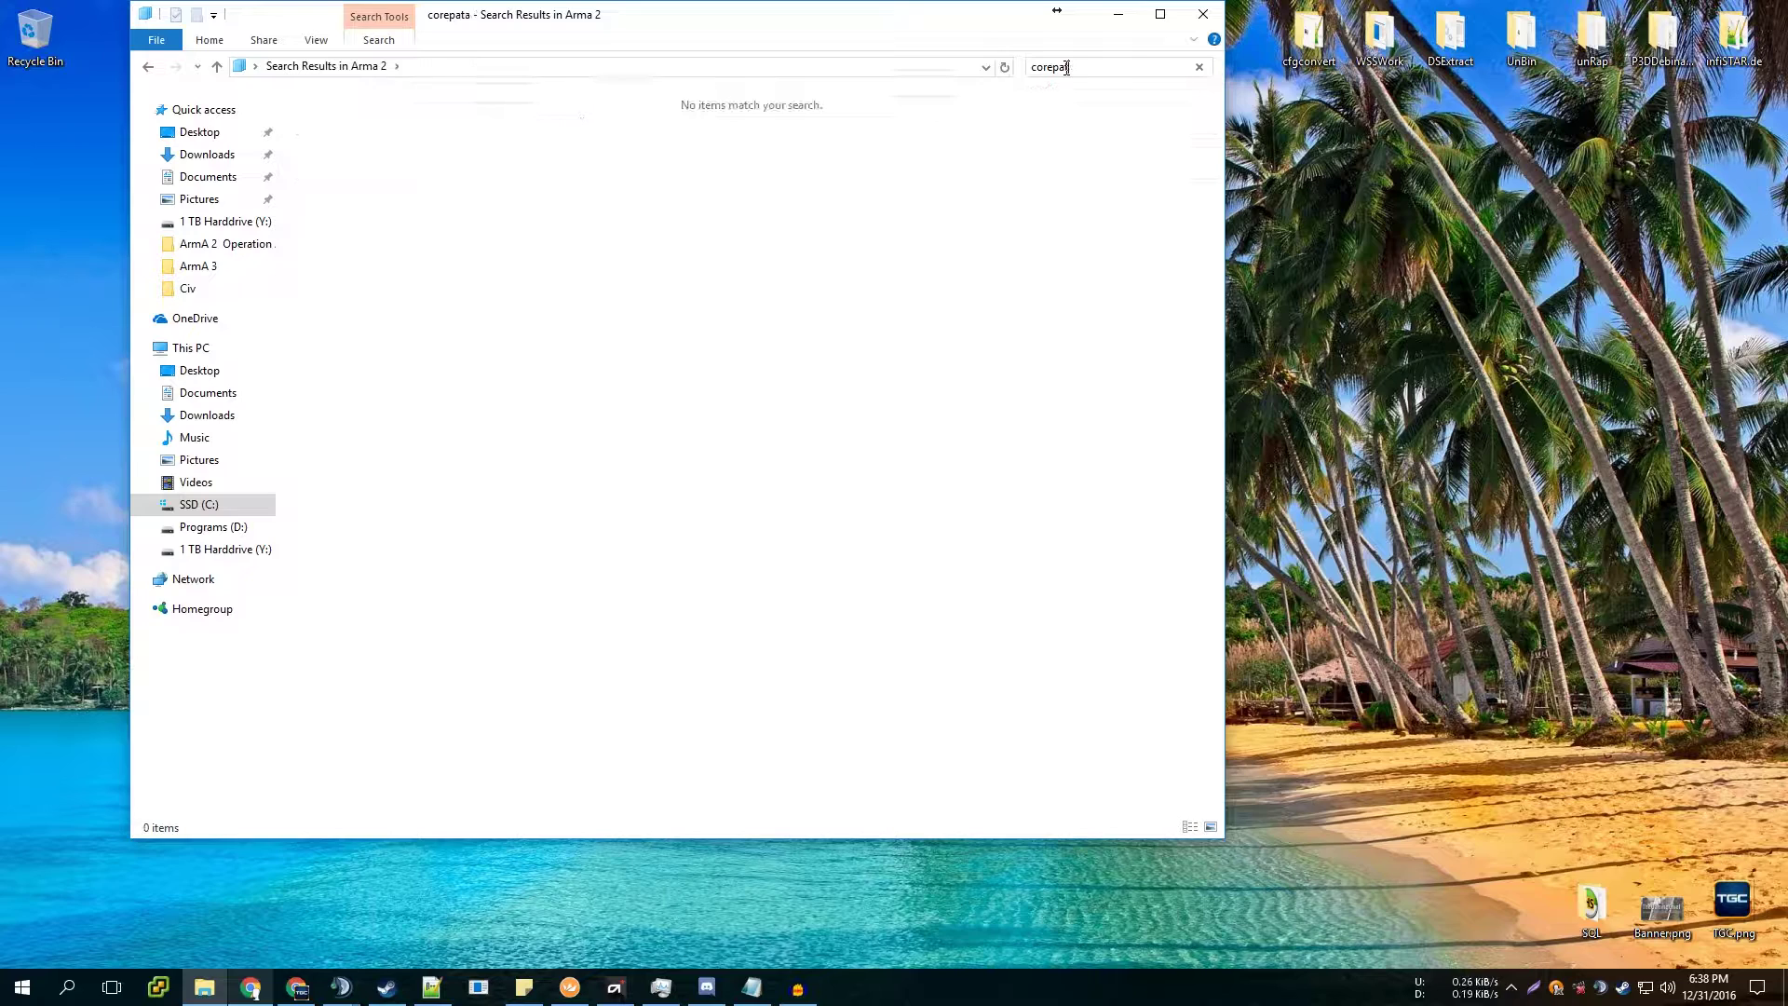
text(_a2)
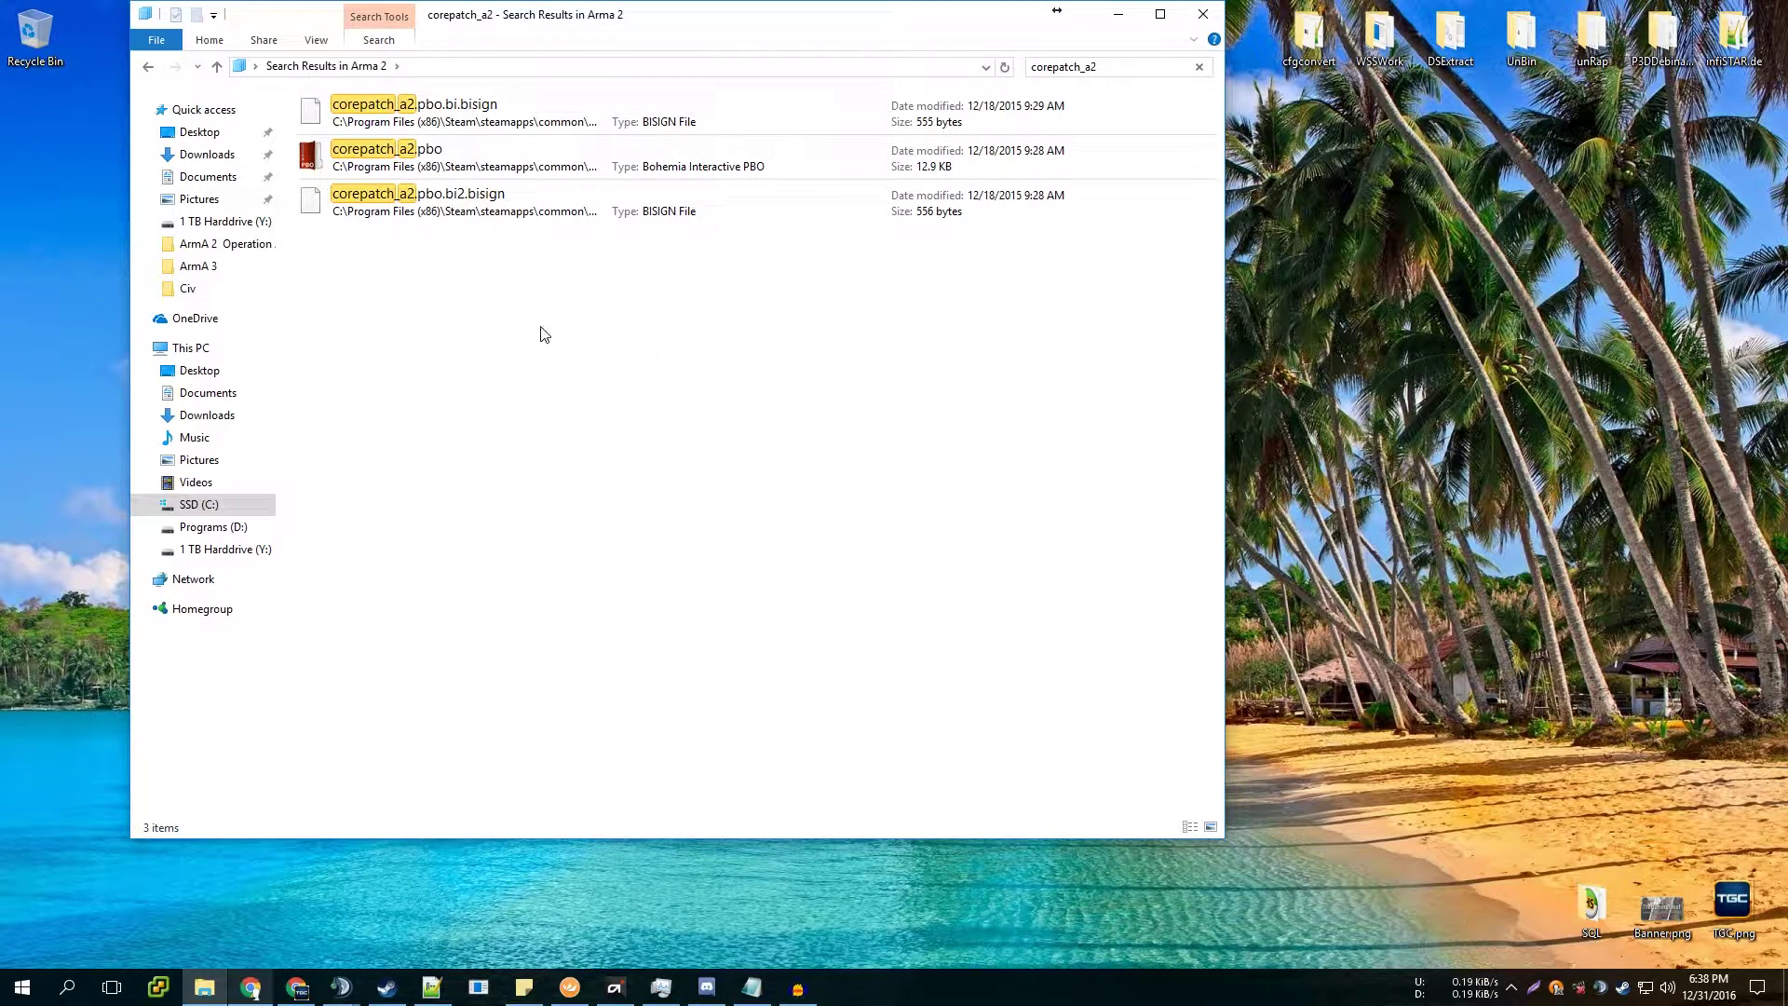
Delete all corepatch_a2 files found in the Arma 2 folder, refresh the results and clear the search
drag(554, 332, 557, 104)
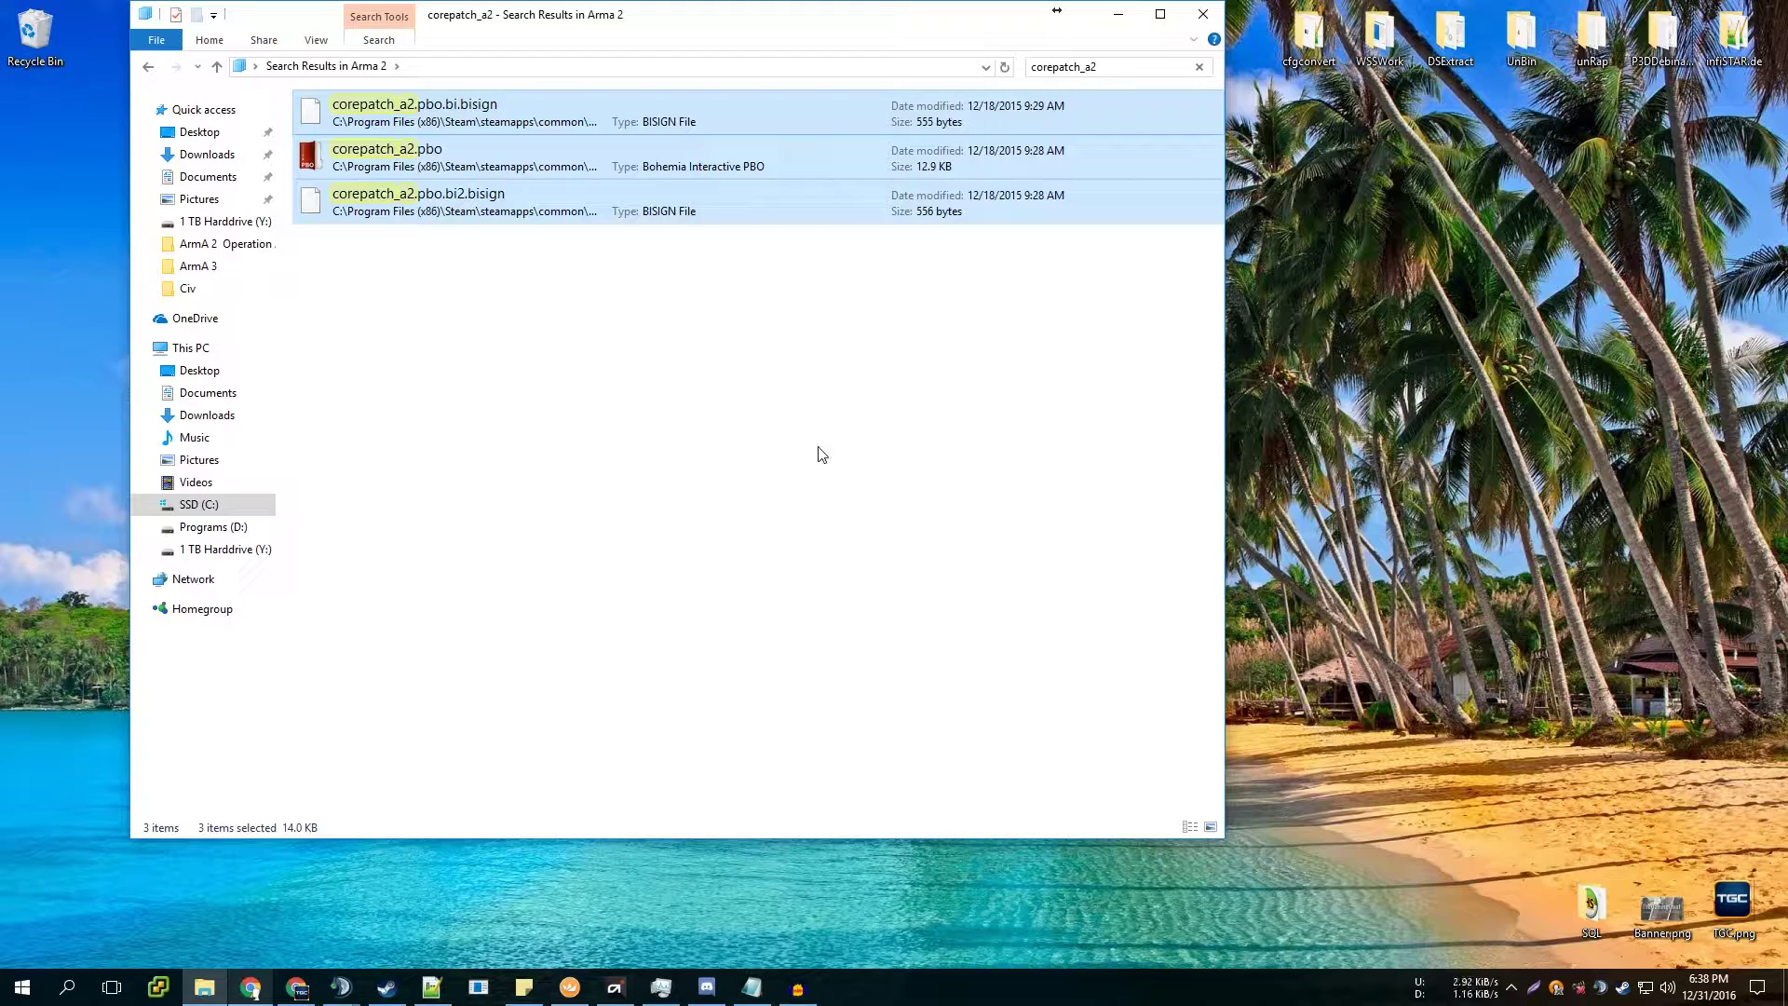
right_click(451, 300)
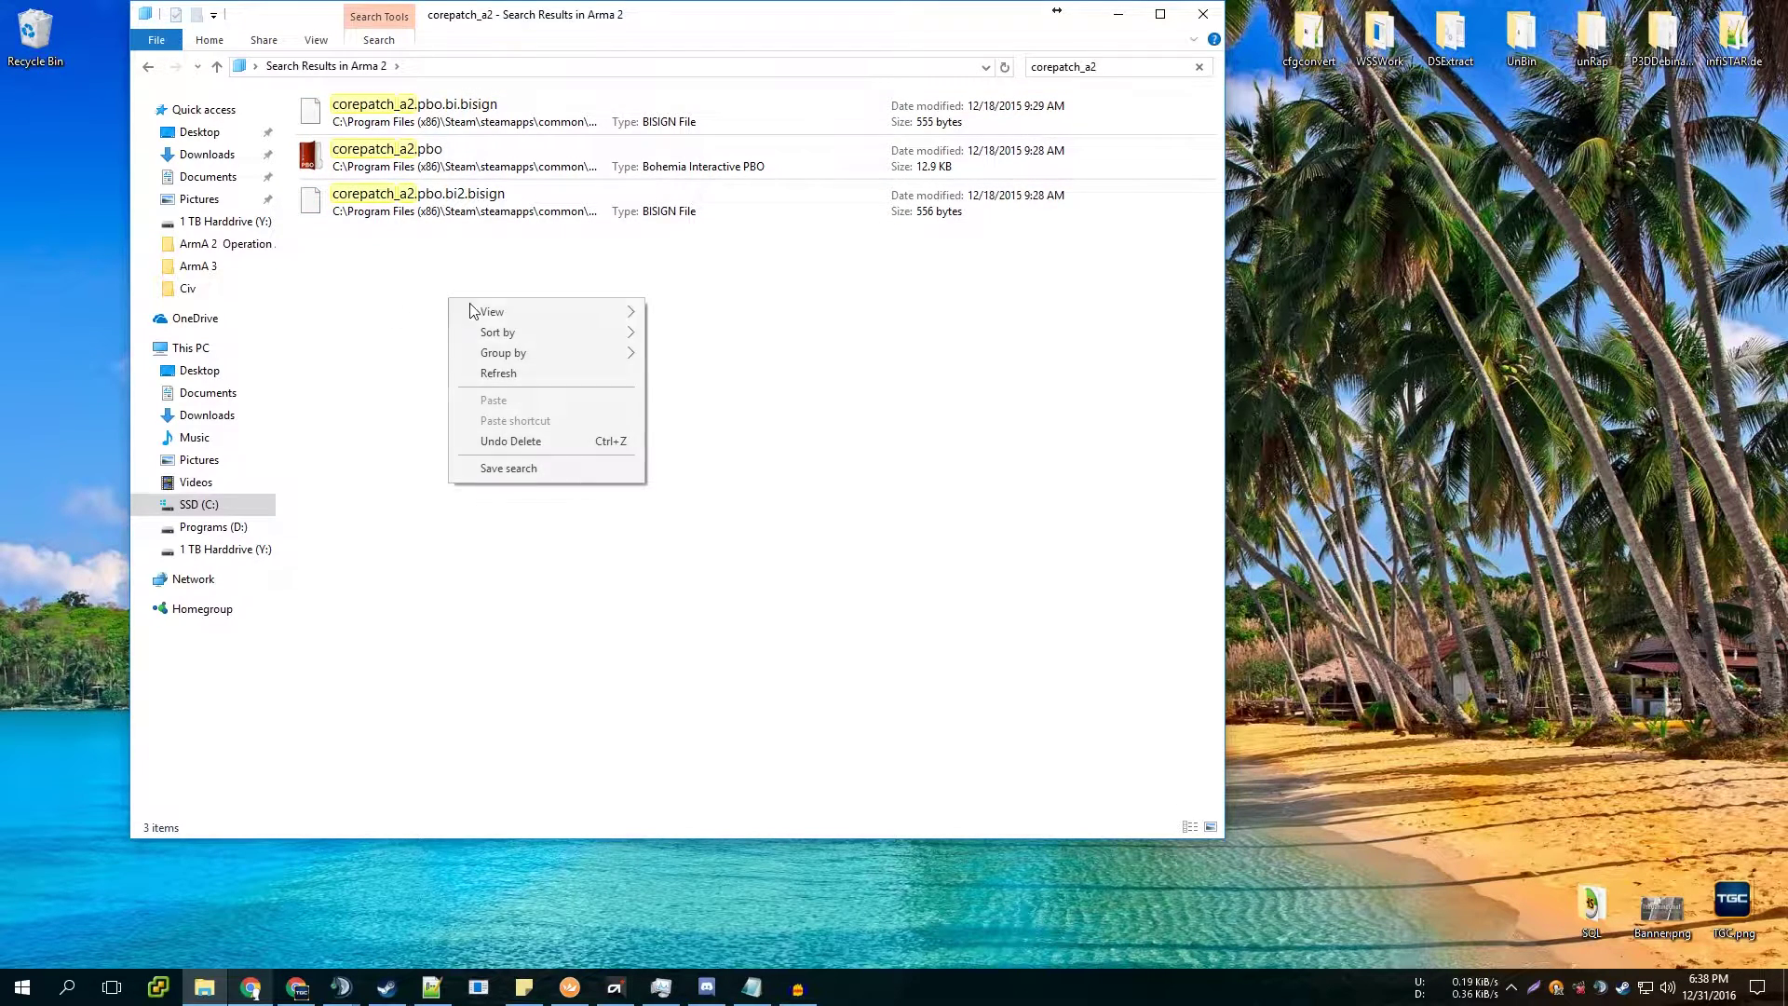
click(517, 373)
click(1199, 66)
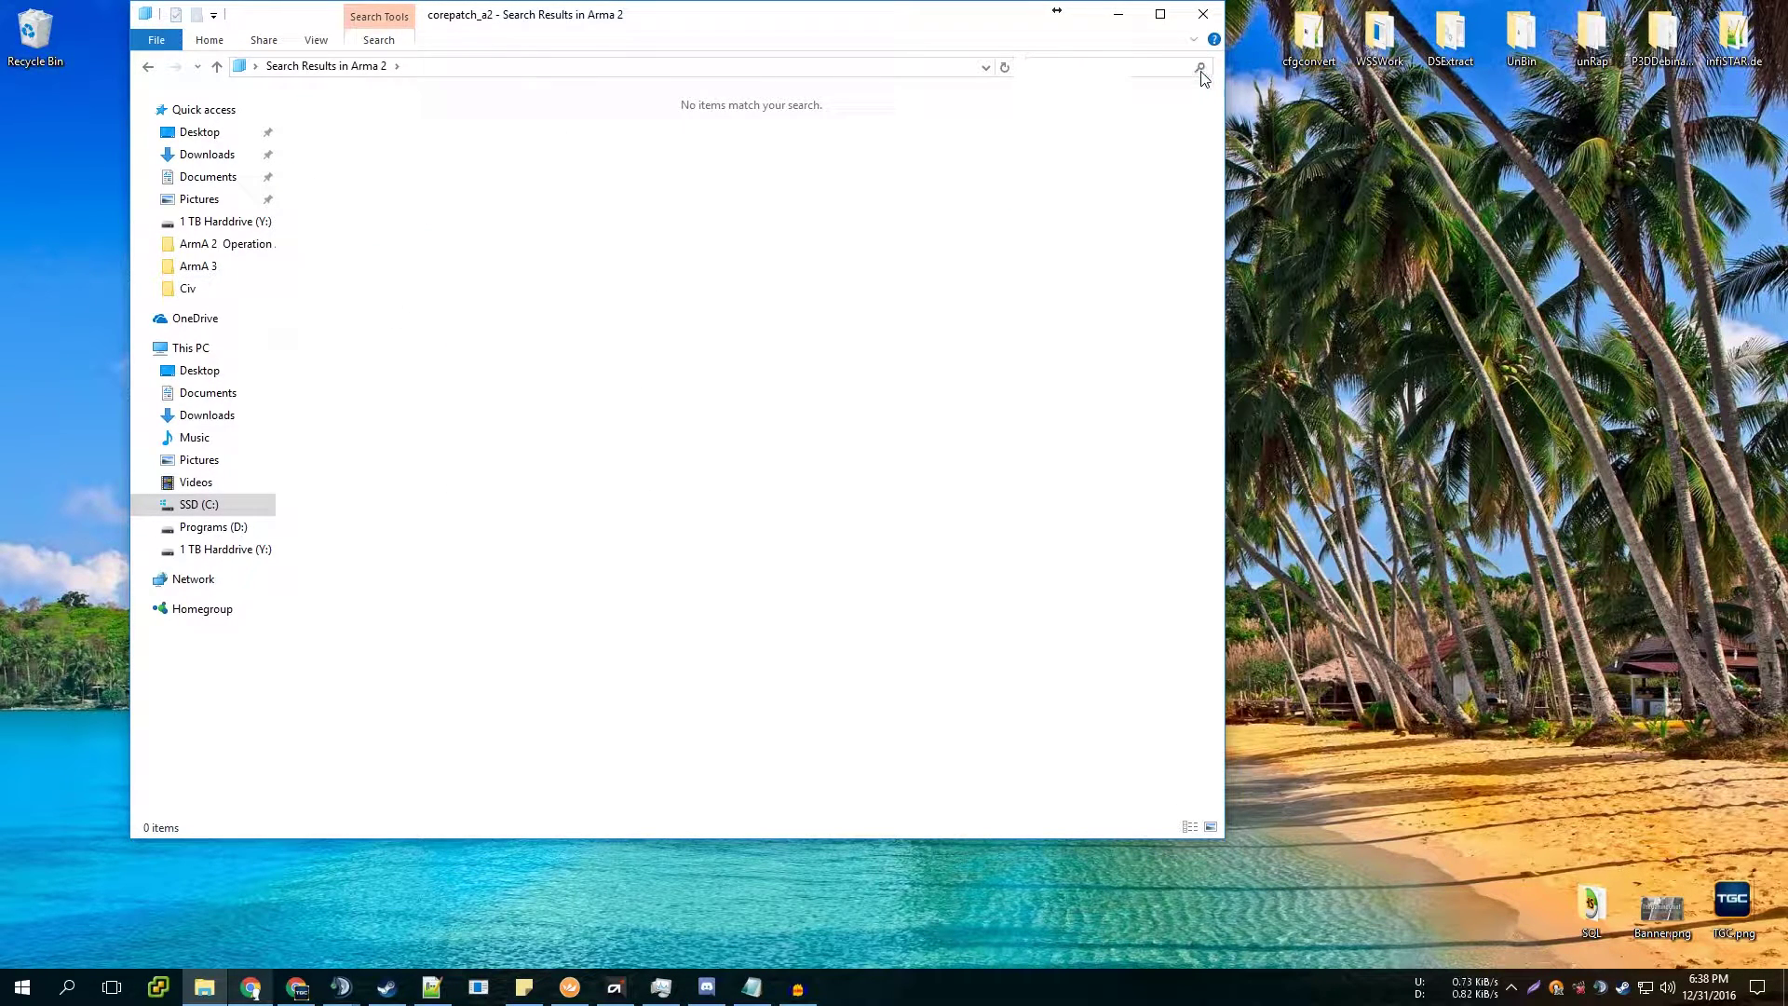
Open the Arma 2 Operation Arrowhead folder in the common folder and search it for corepatch_a2
click(649, 67)
click(480, 148)
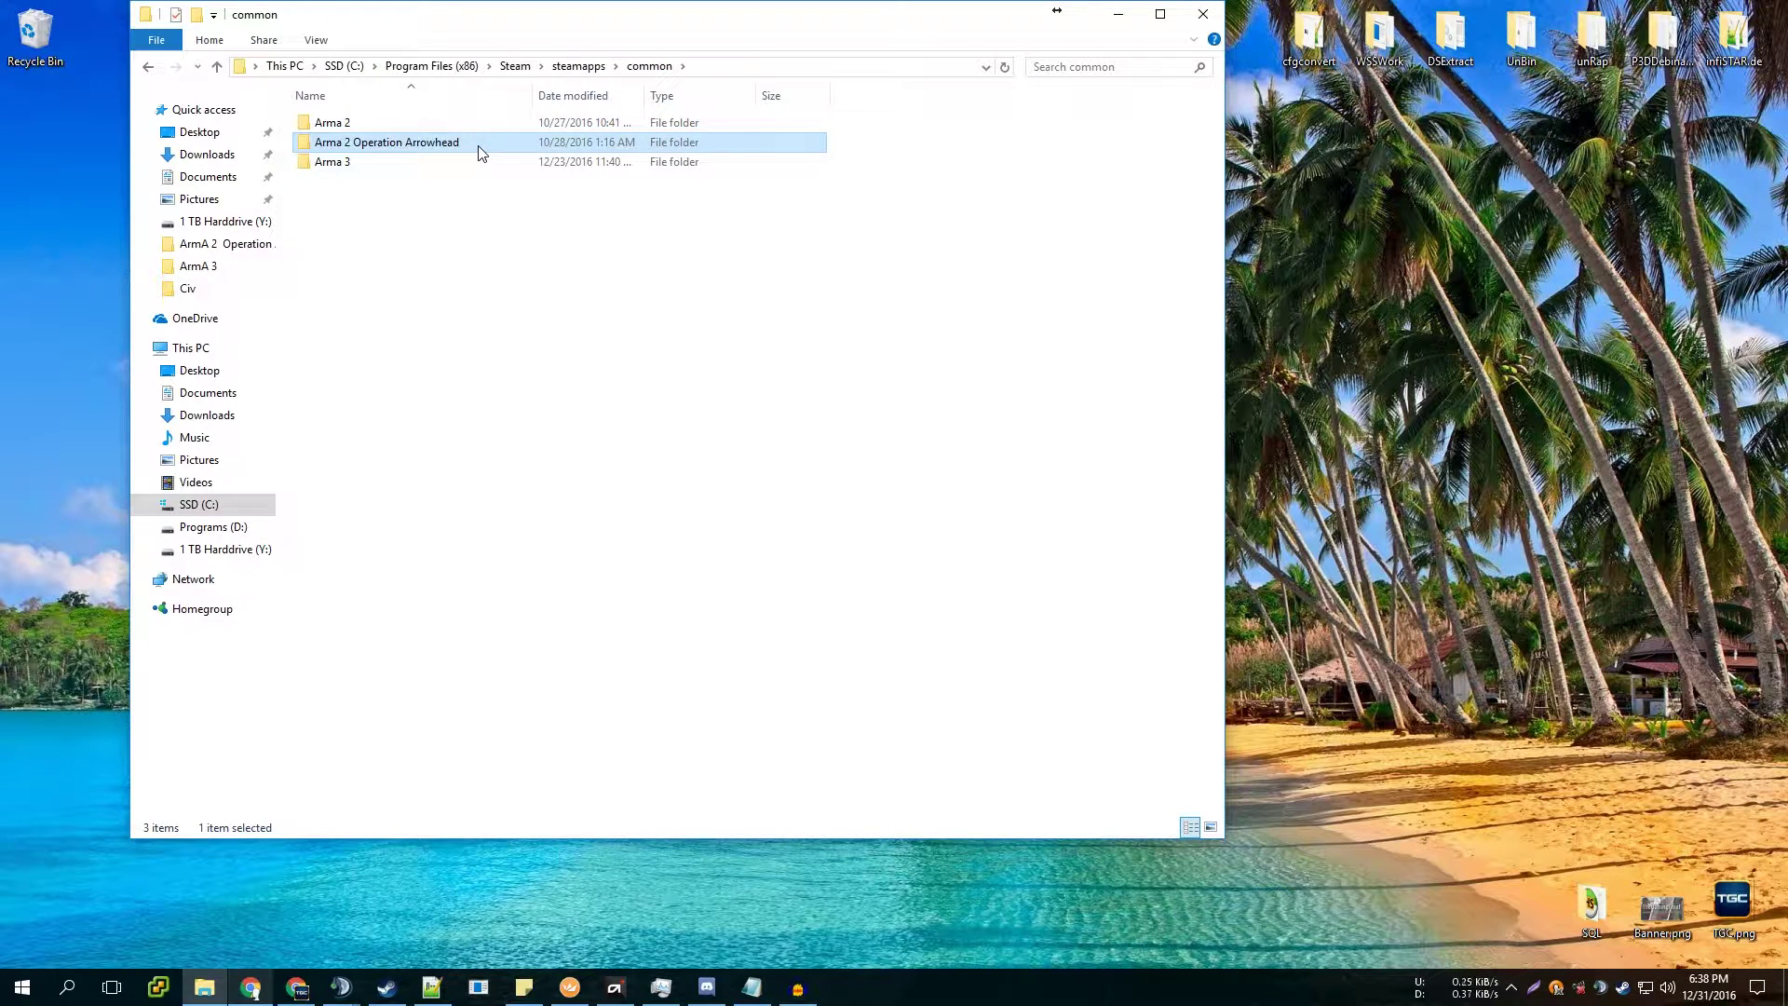
double_click(480, 145)
click(1096, 68)
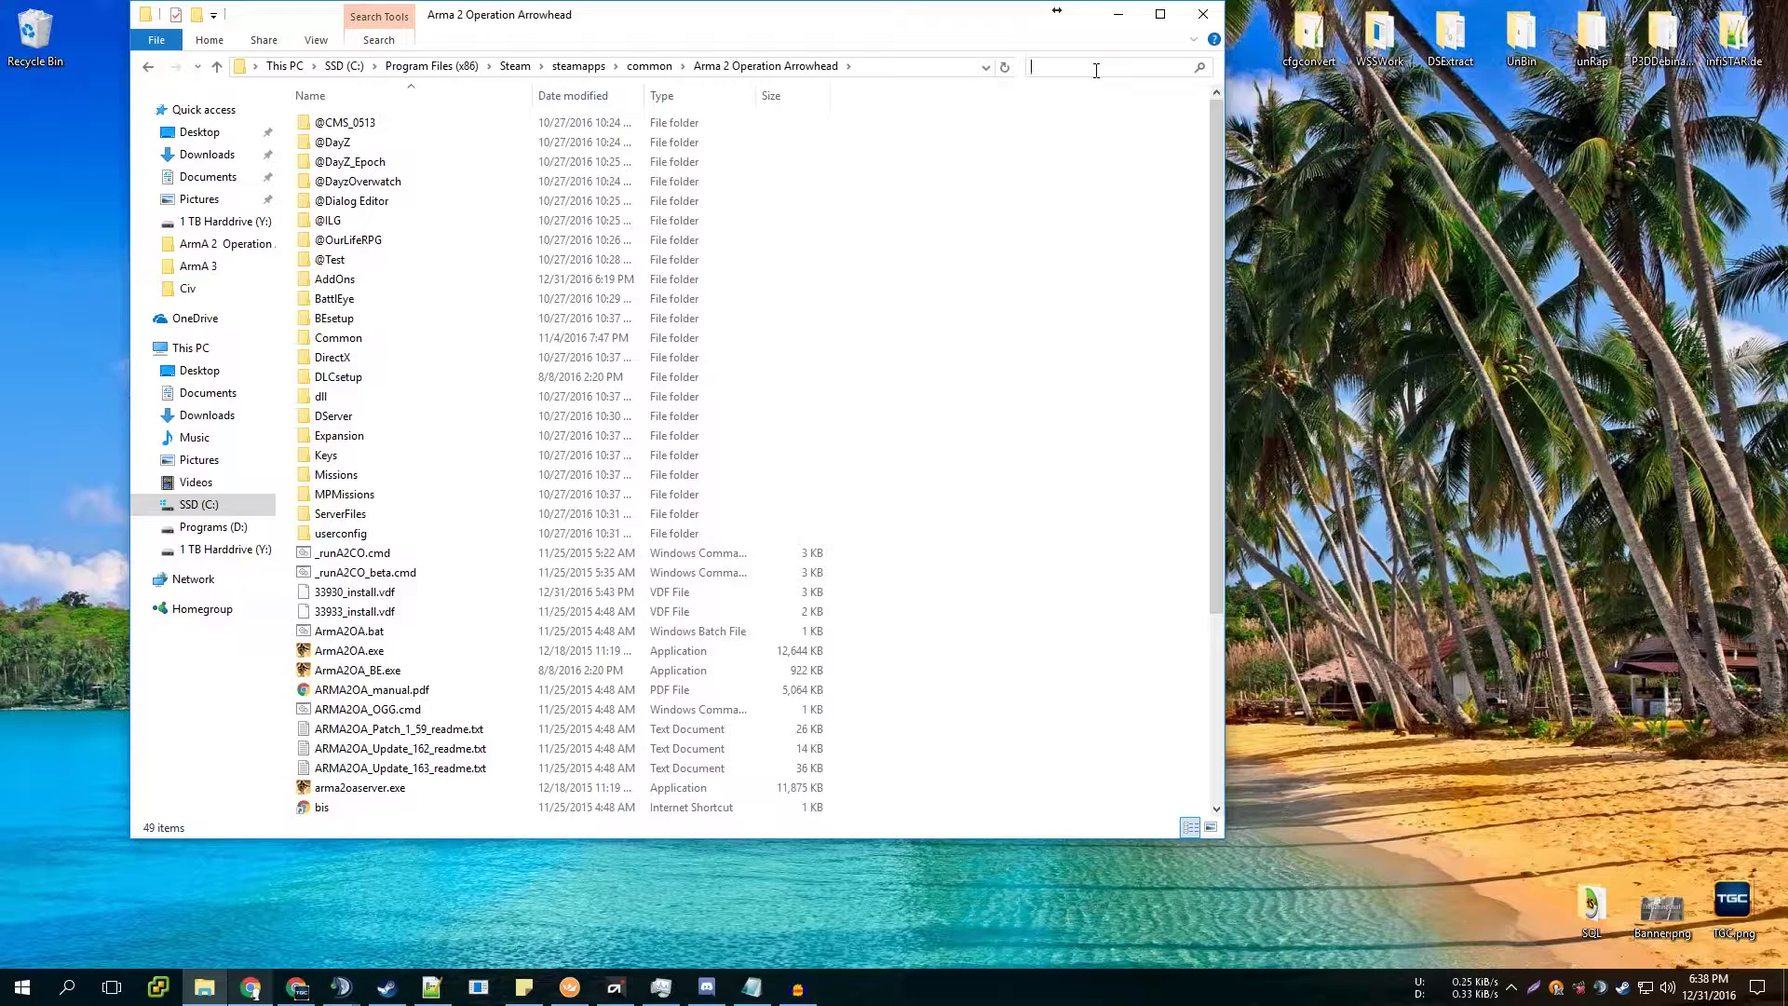
text(corepatcj)
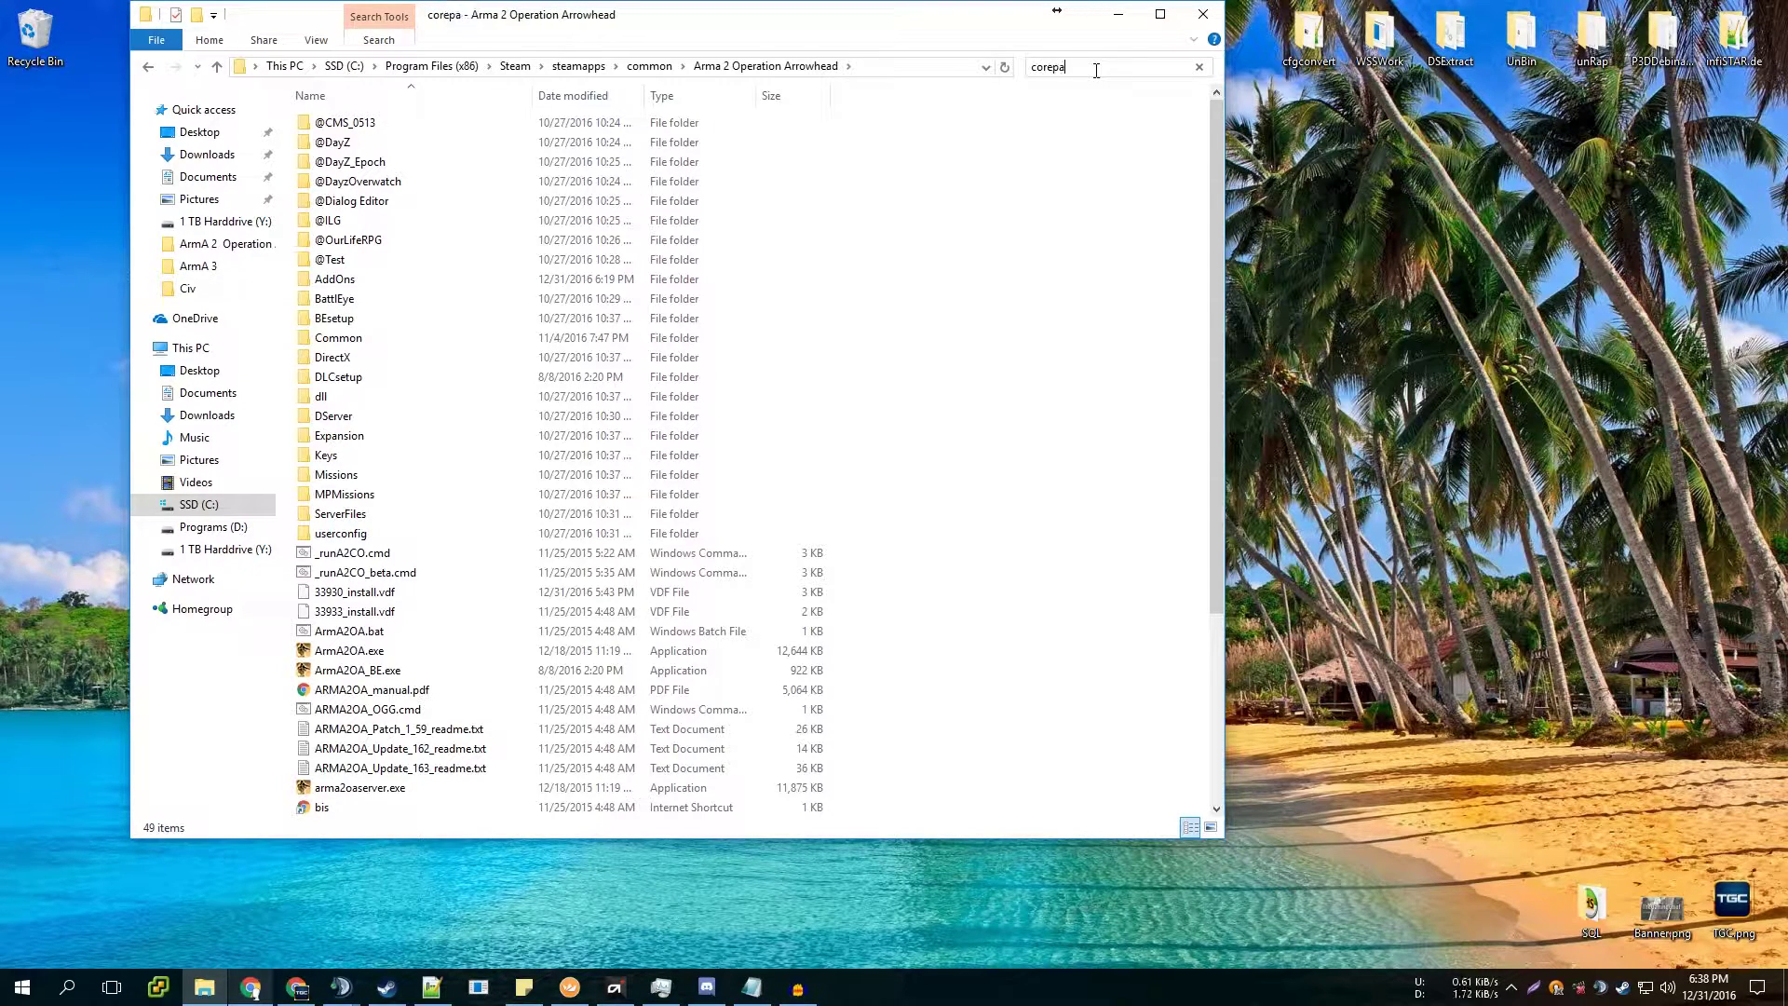
key(BackSpace)
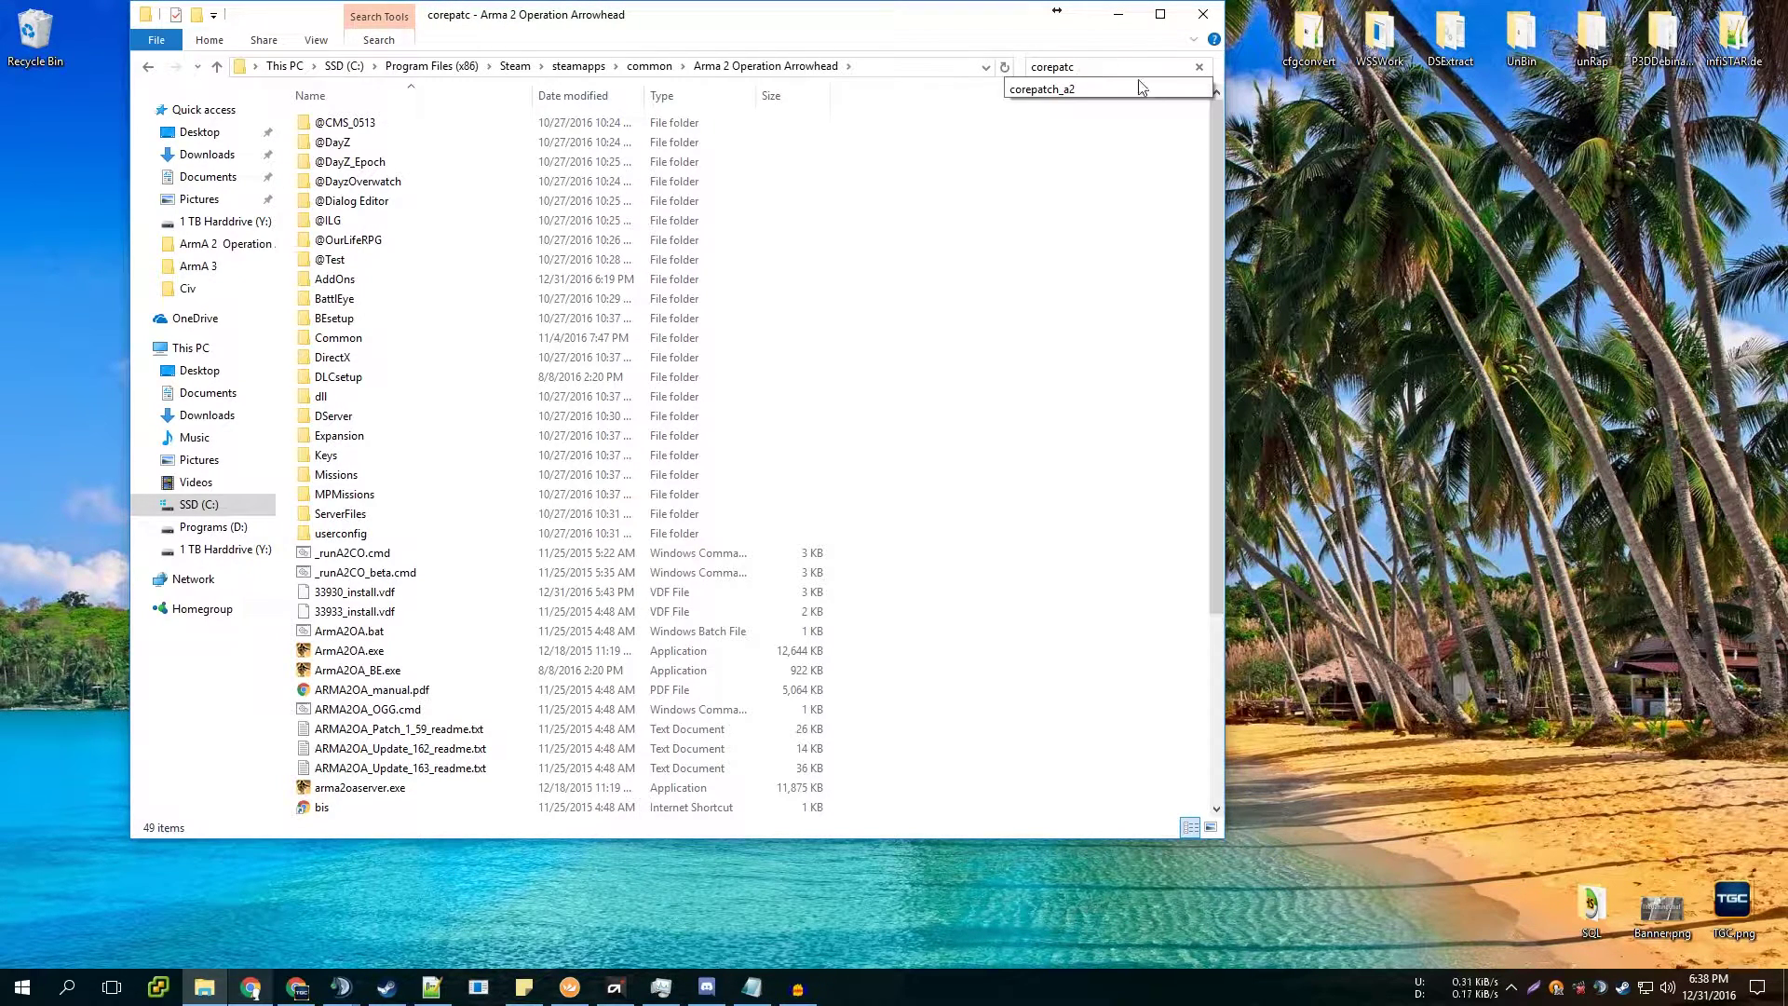
click(1132, 94)
Delete all corepatch_a2 files found in the Operation Arrowhead folder, refresh the results and clear the search
drag(617, 342, 577, 106)
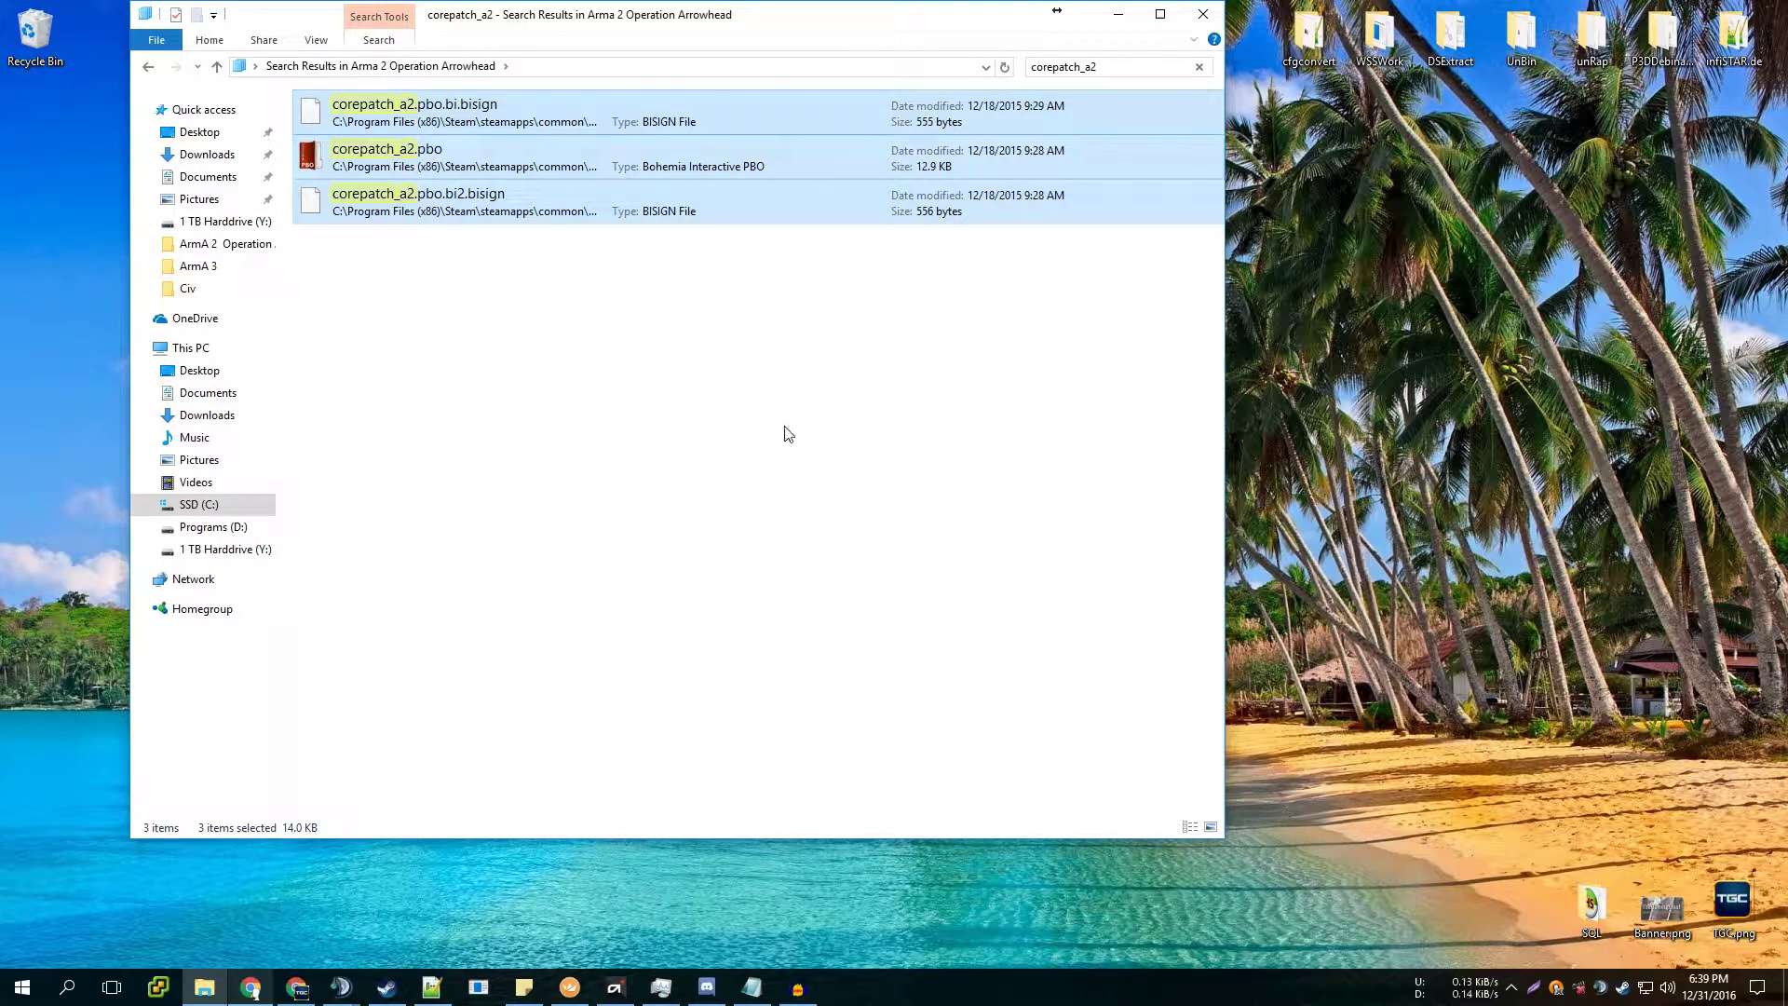
right_click(485, 436)
click(536, 511)
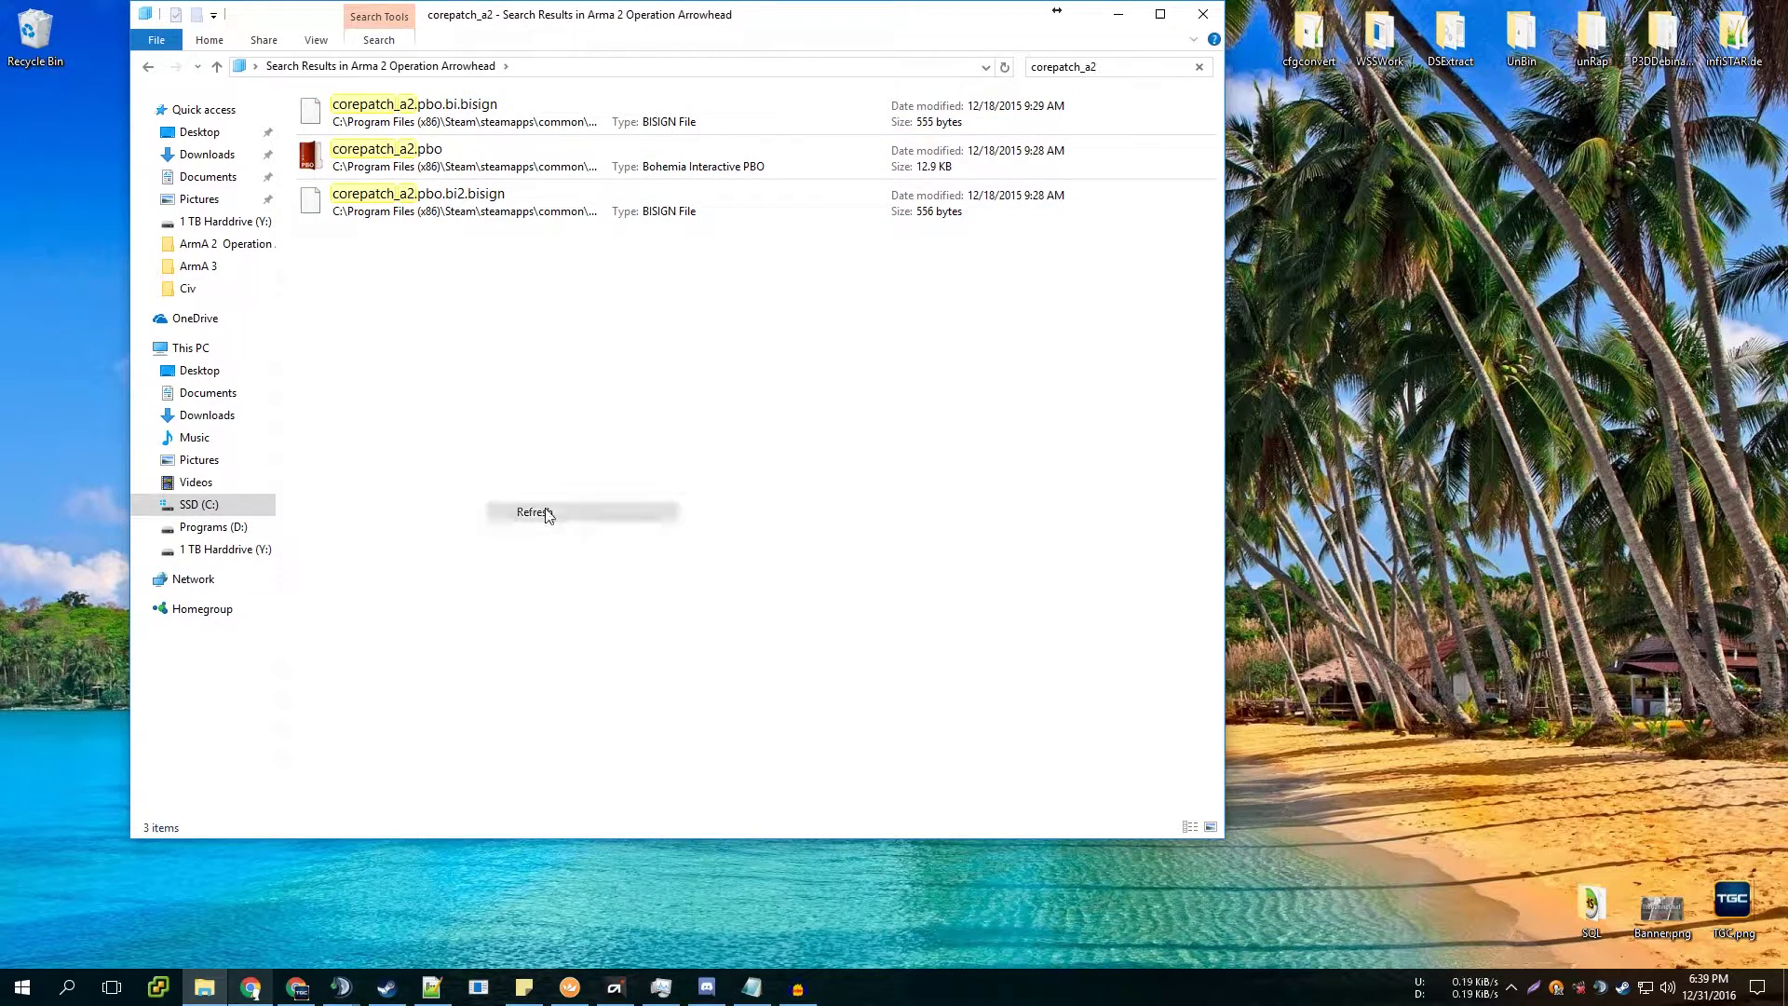
click(1200, 66)
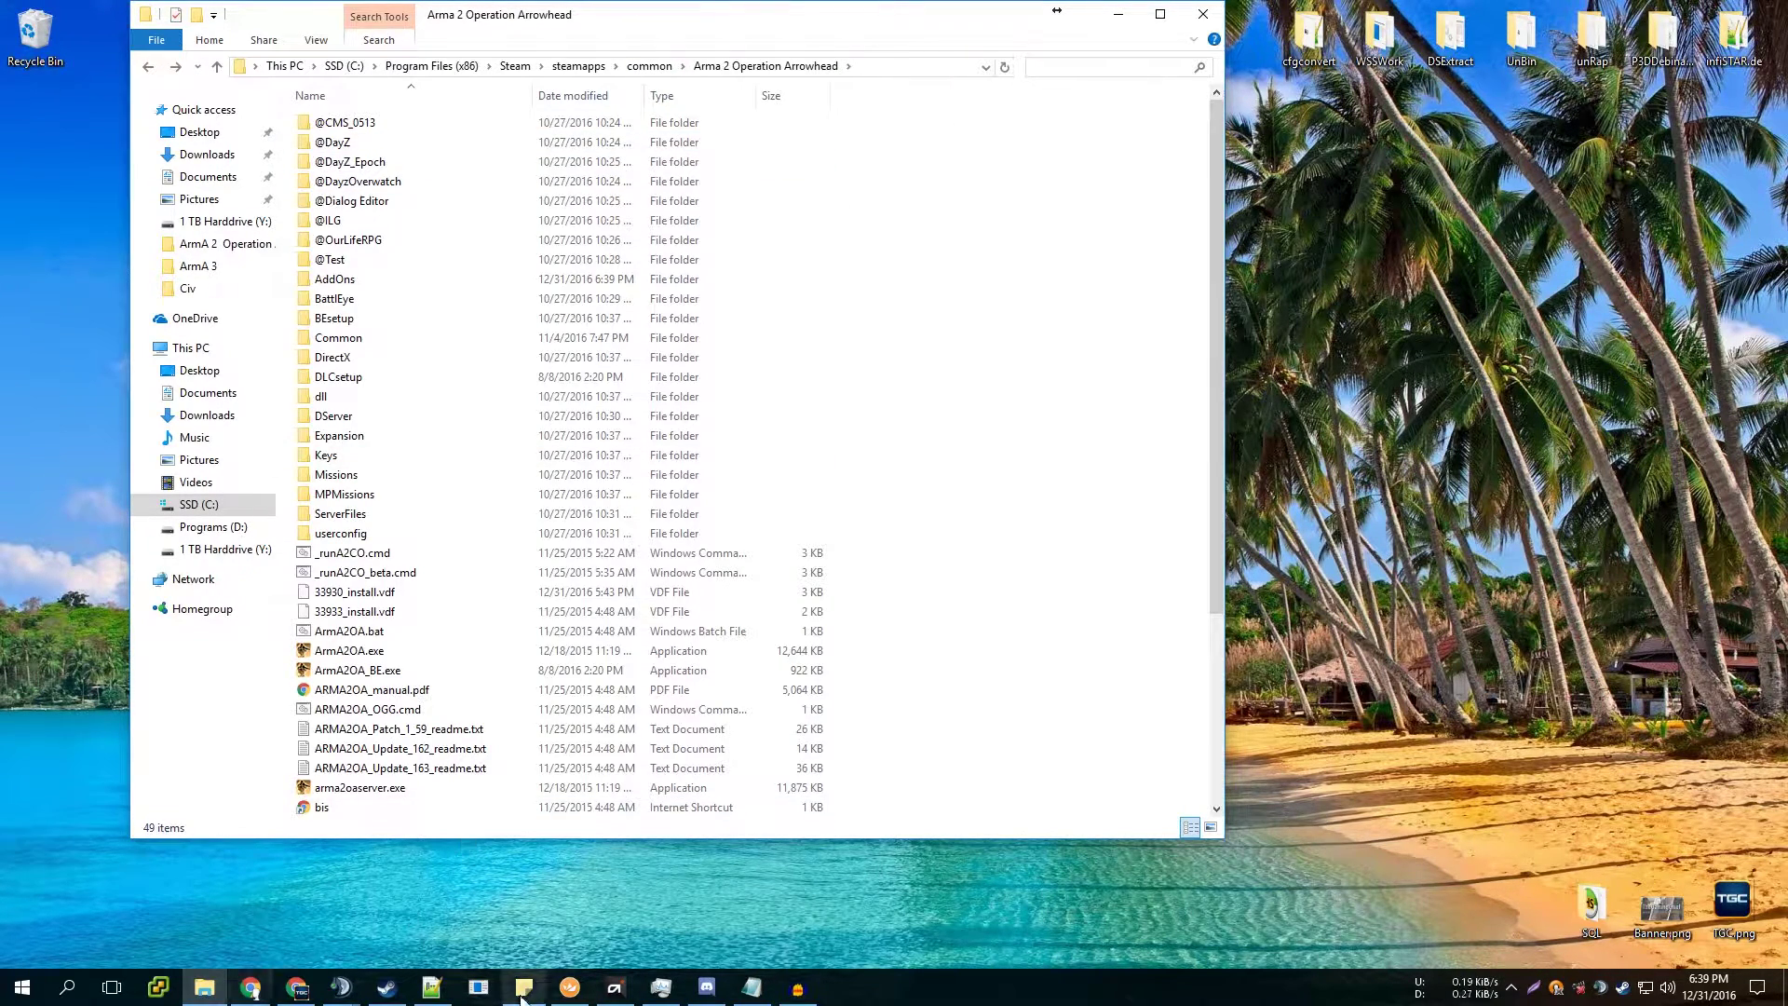
Switch to Steam, verify the integrity of Arma 2's game cache and close its properties when validation finishes
click(407, 970)
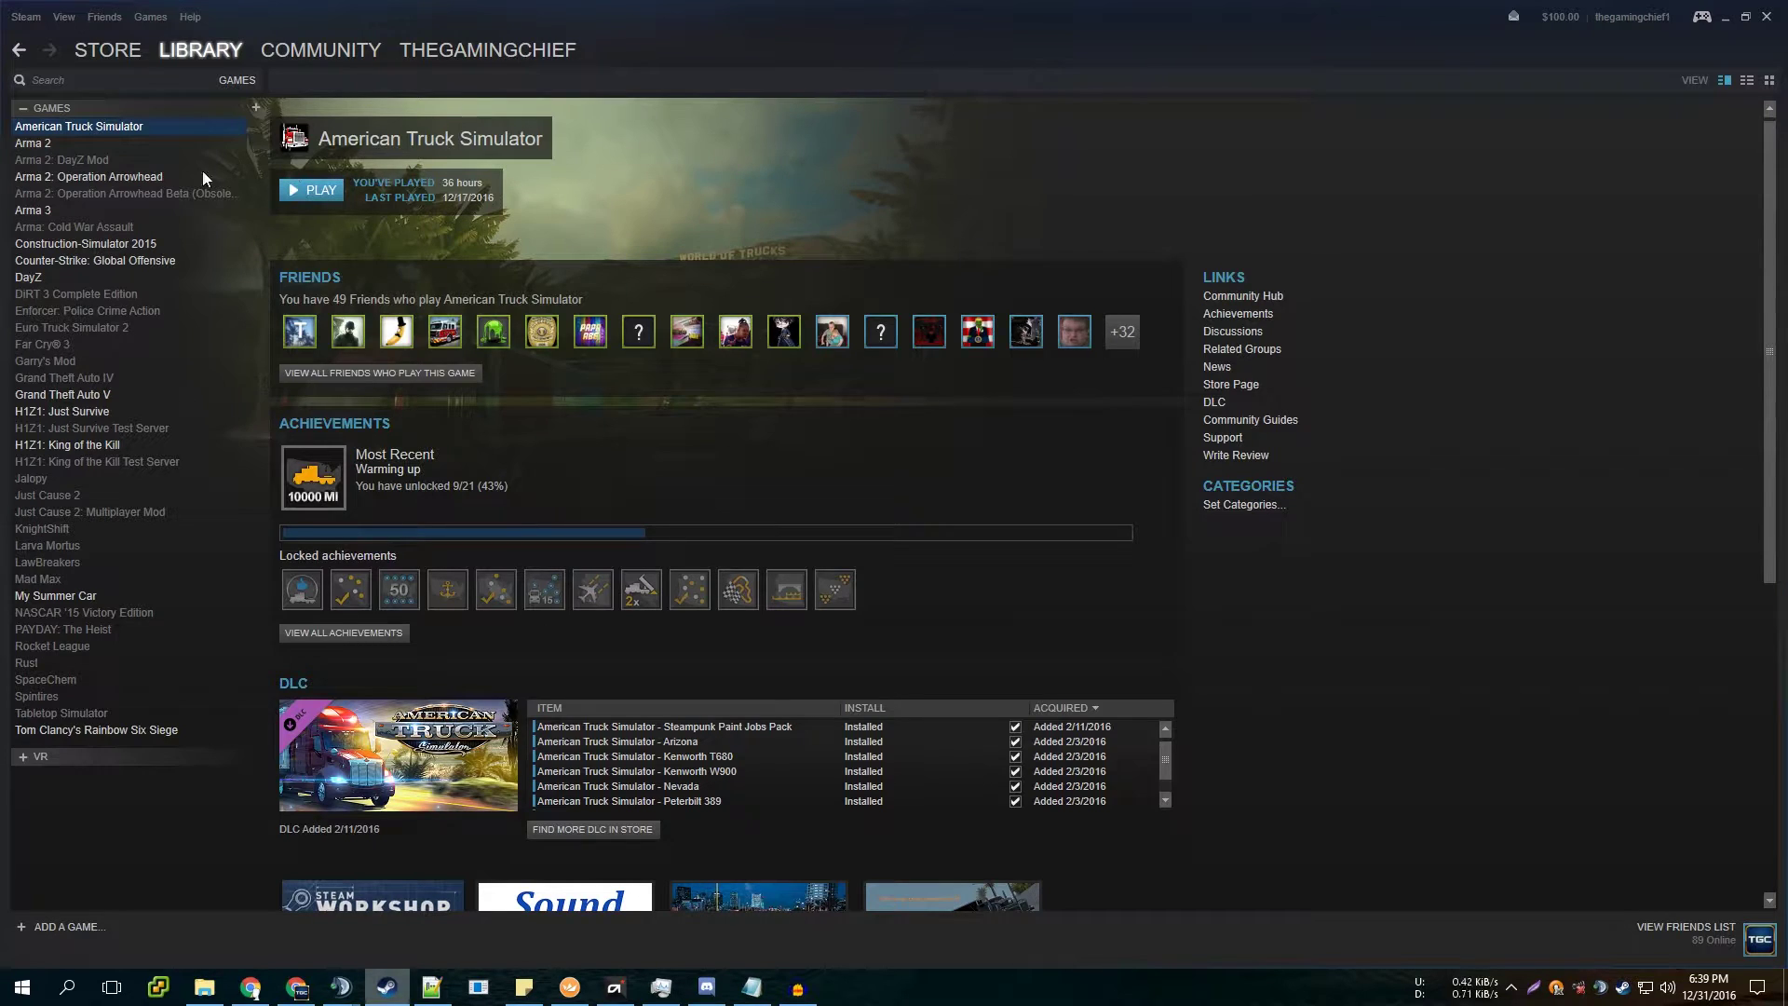
click(75, 141)
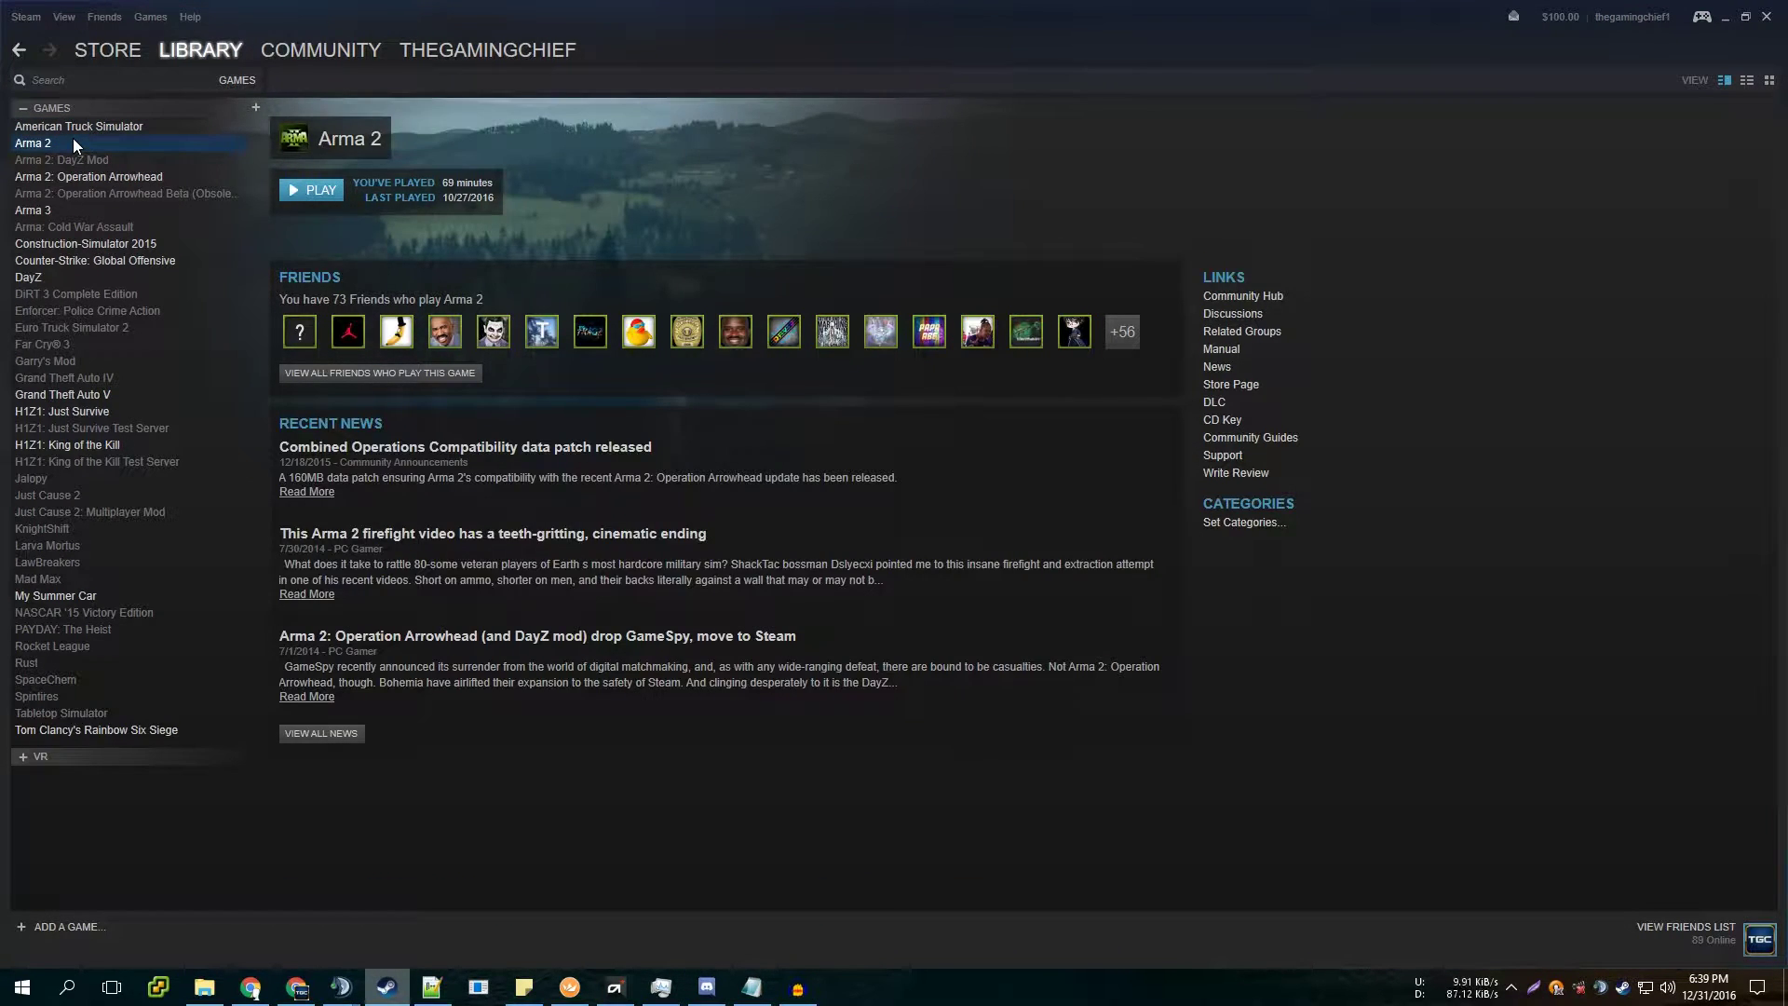
right_click(73, 140)
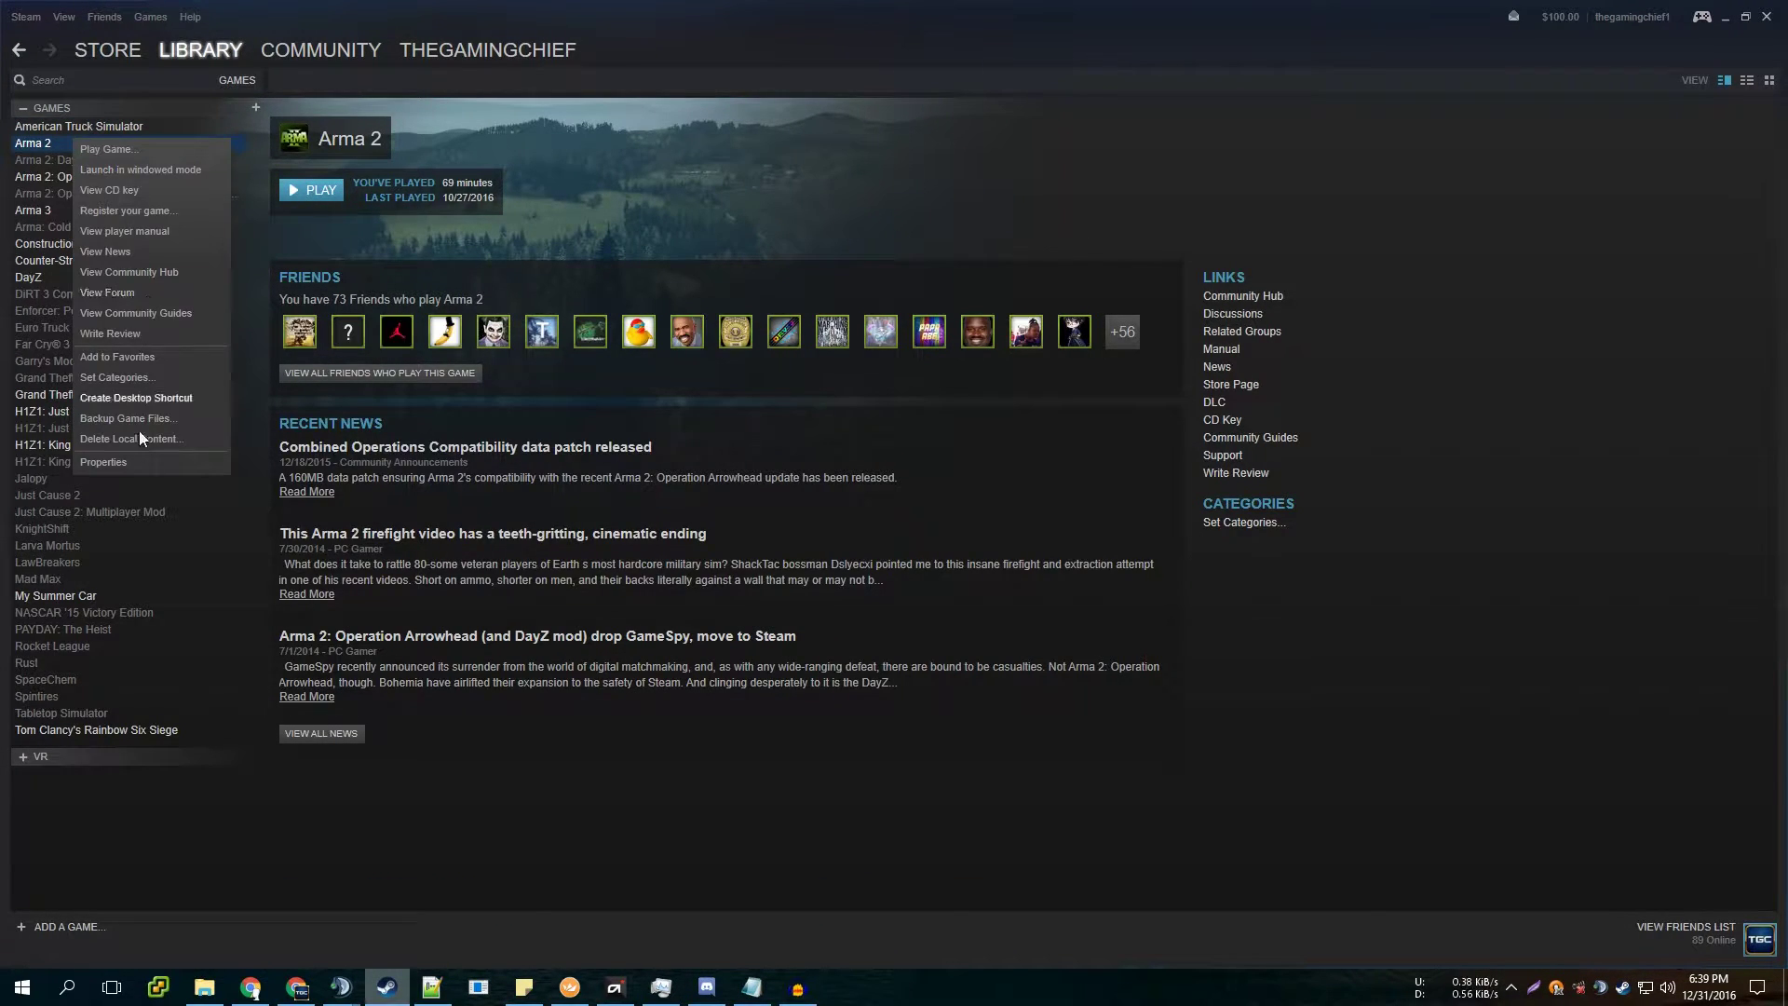
click(131, 459)
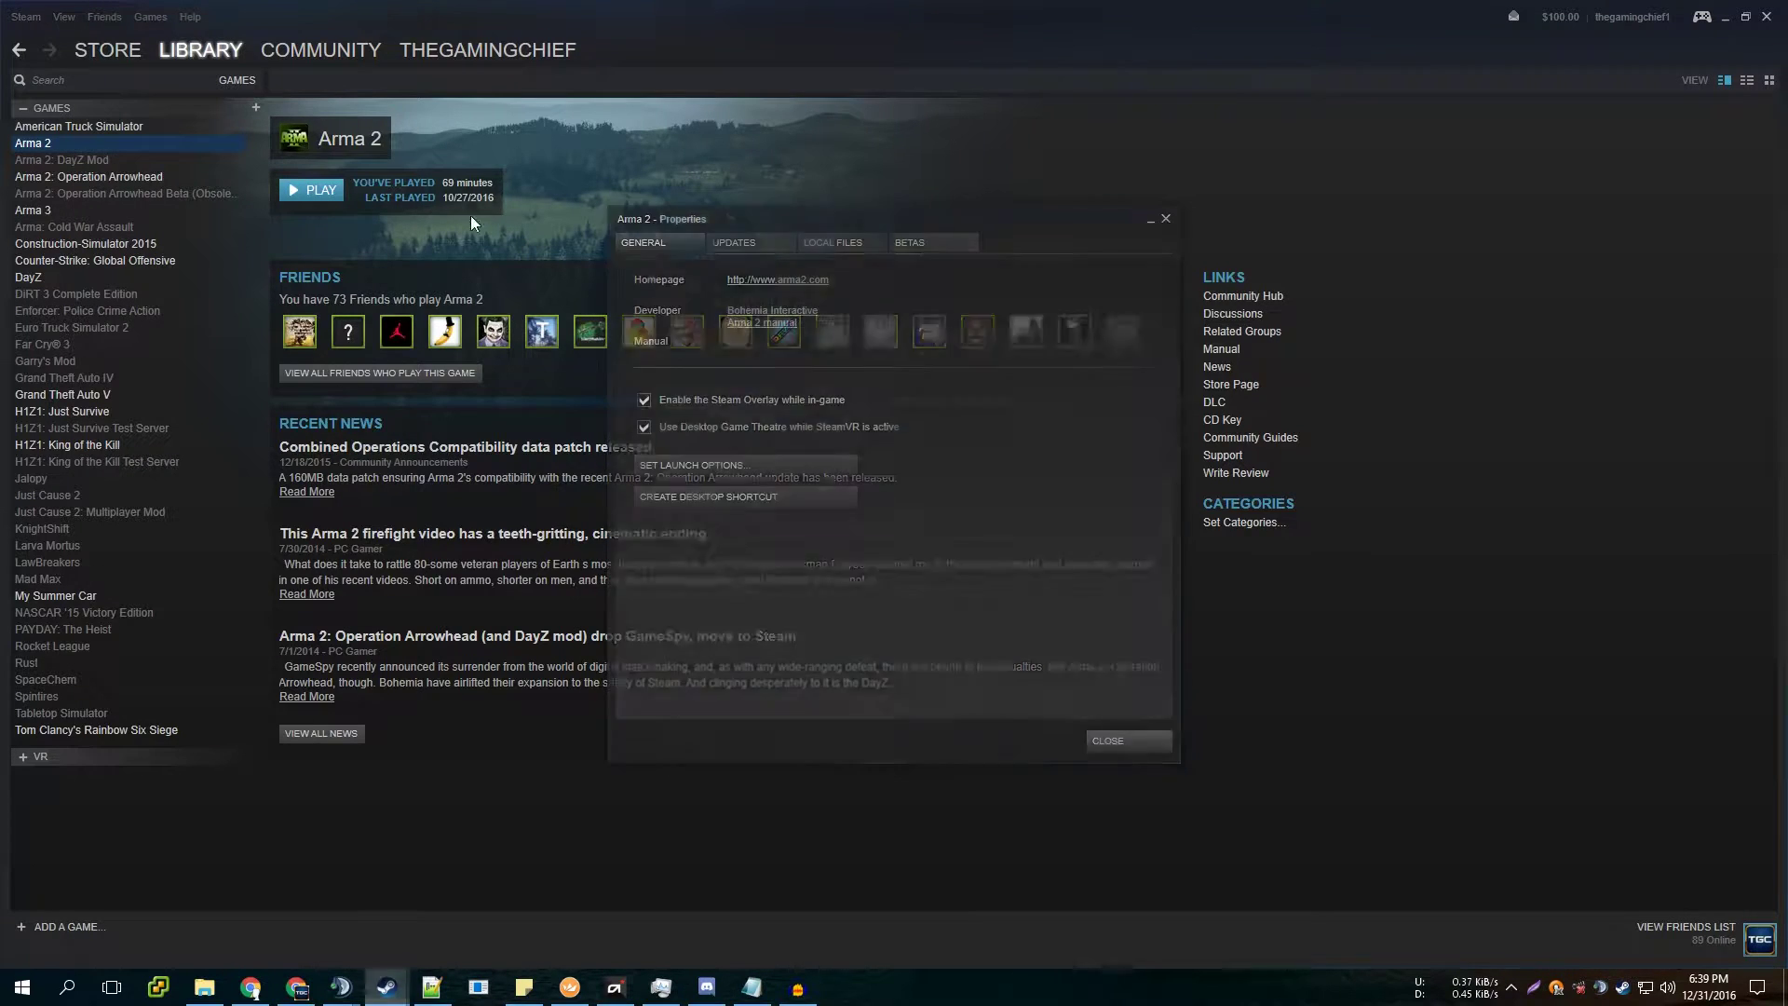
click(848, 243)
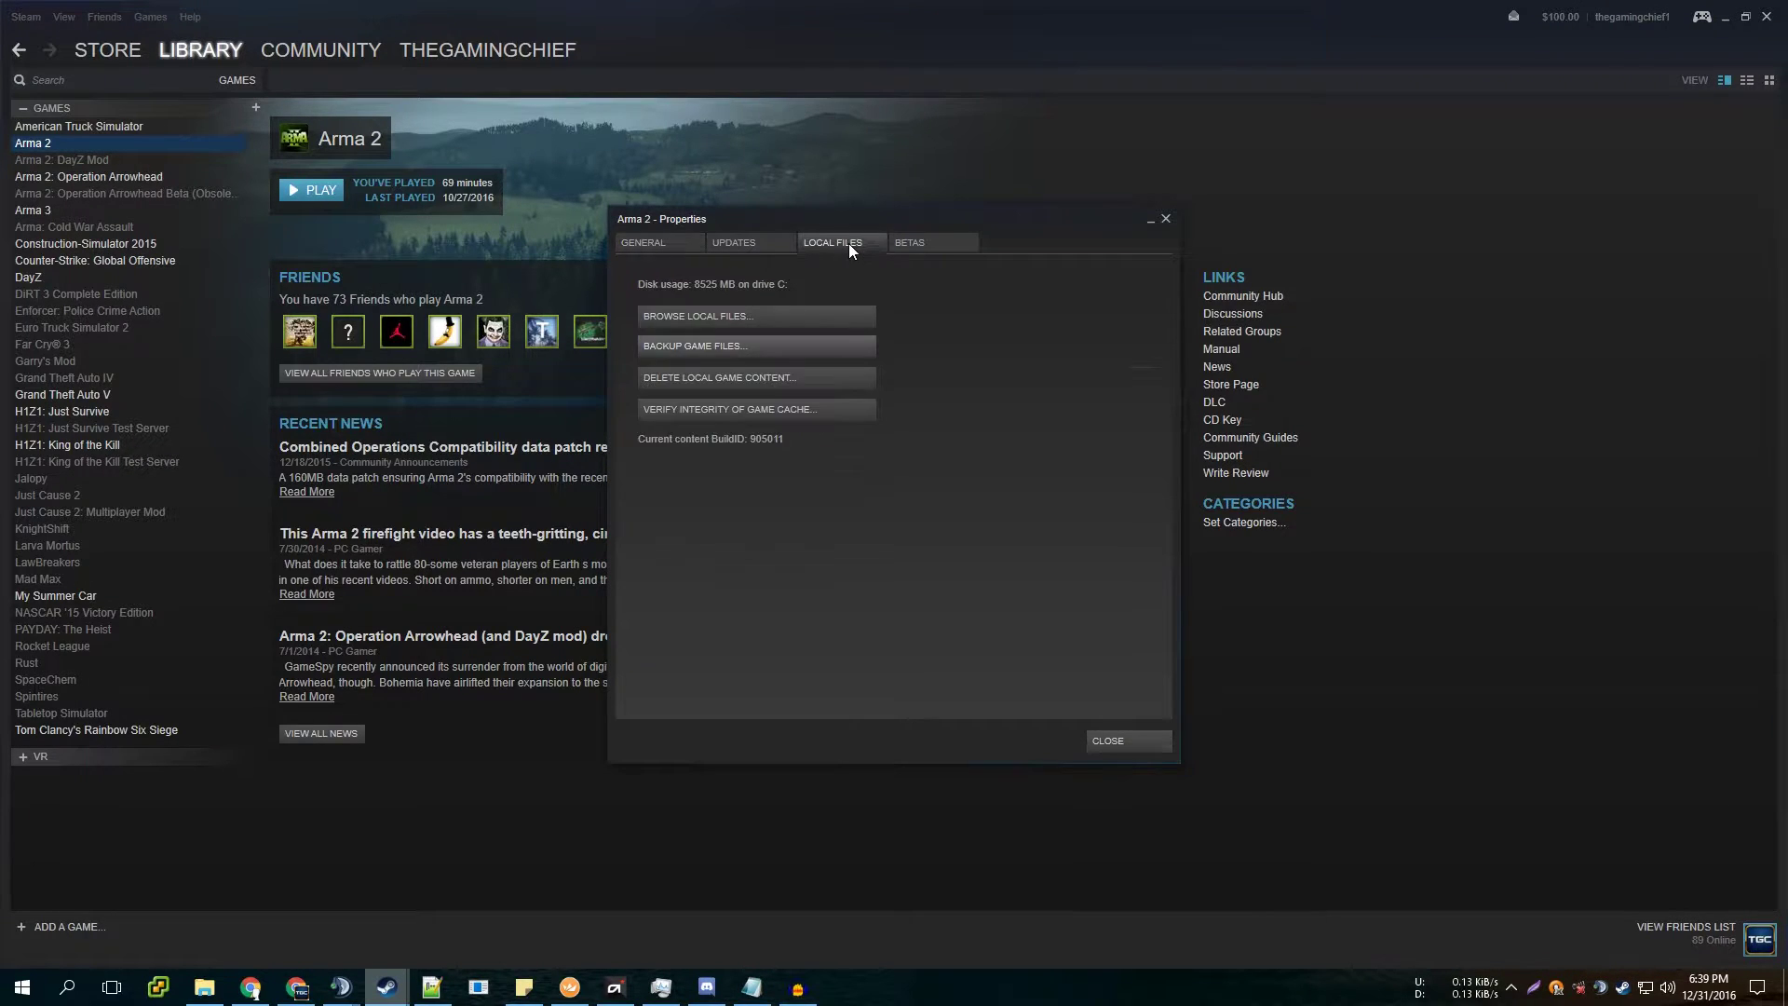
click(779, 416)
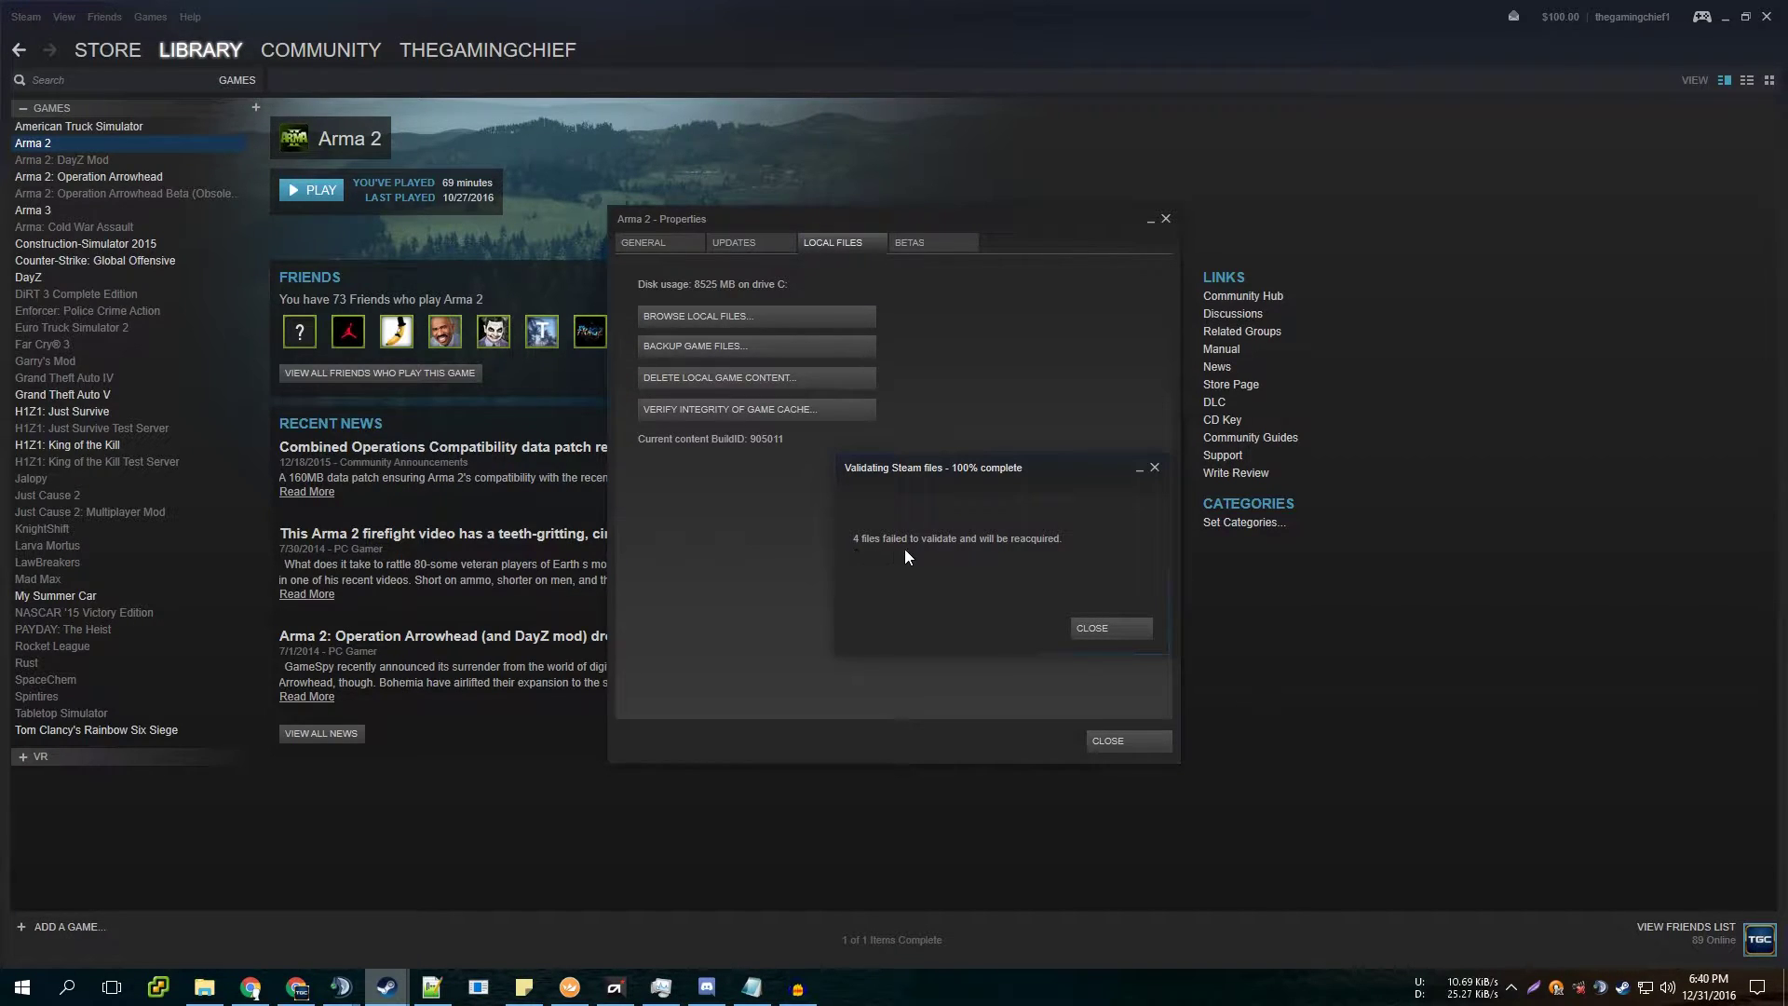
click(1093, 634)
click(1122, 742)
Open the downloads page and clear the Counter-Strike: Global Offensive, Garry's Mod and Arma 2 entries
click(887, 941)
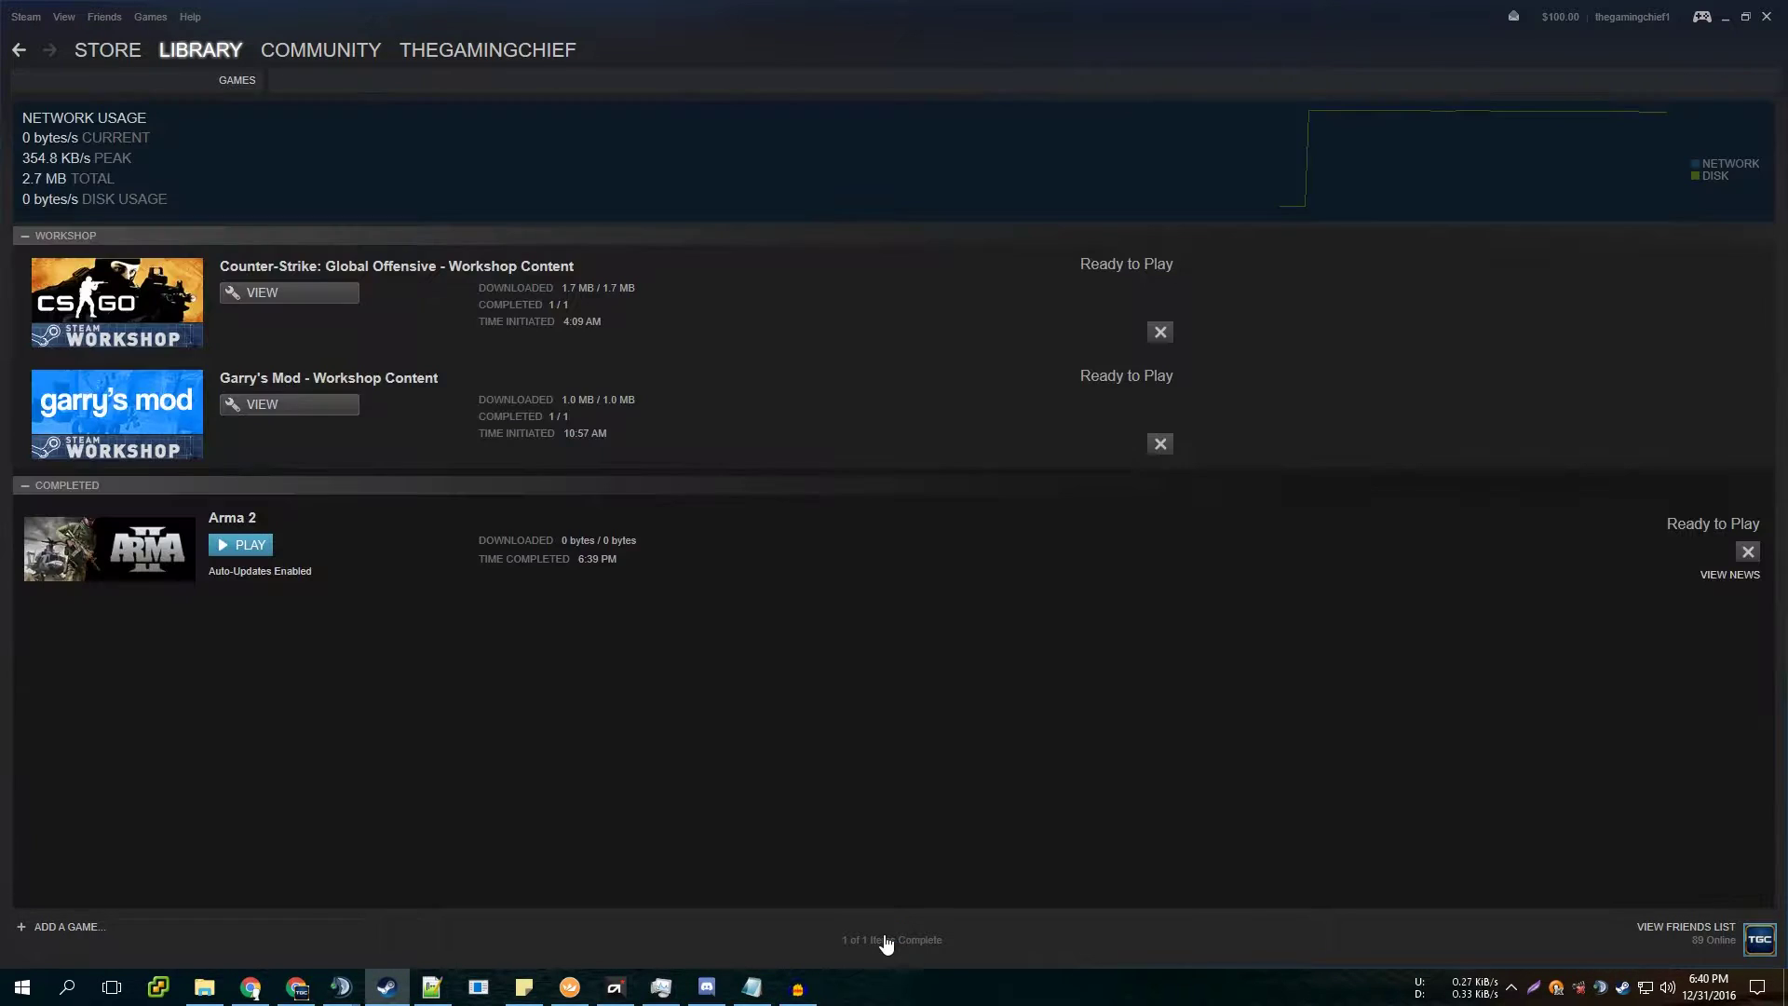
click(1160, 333)
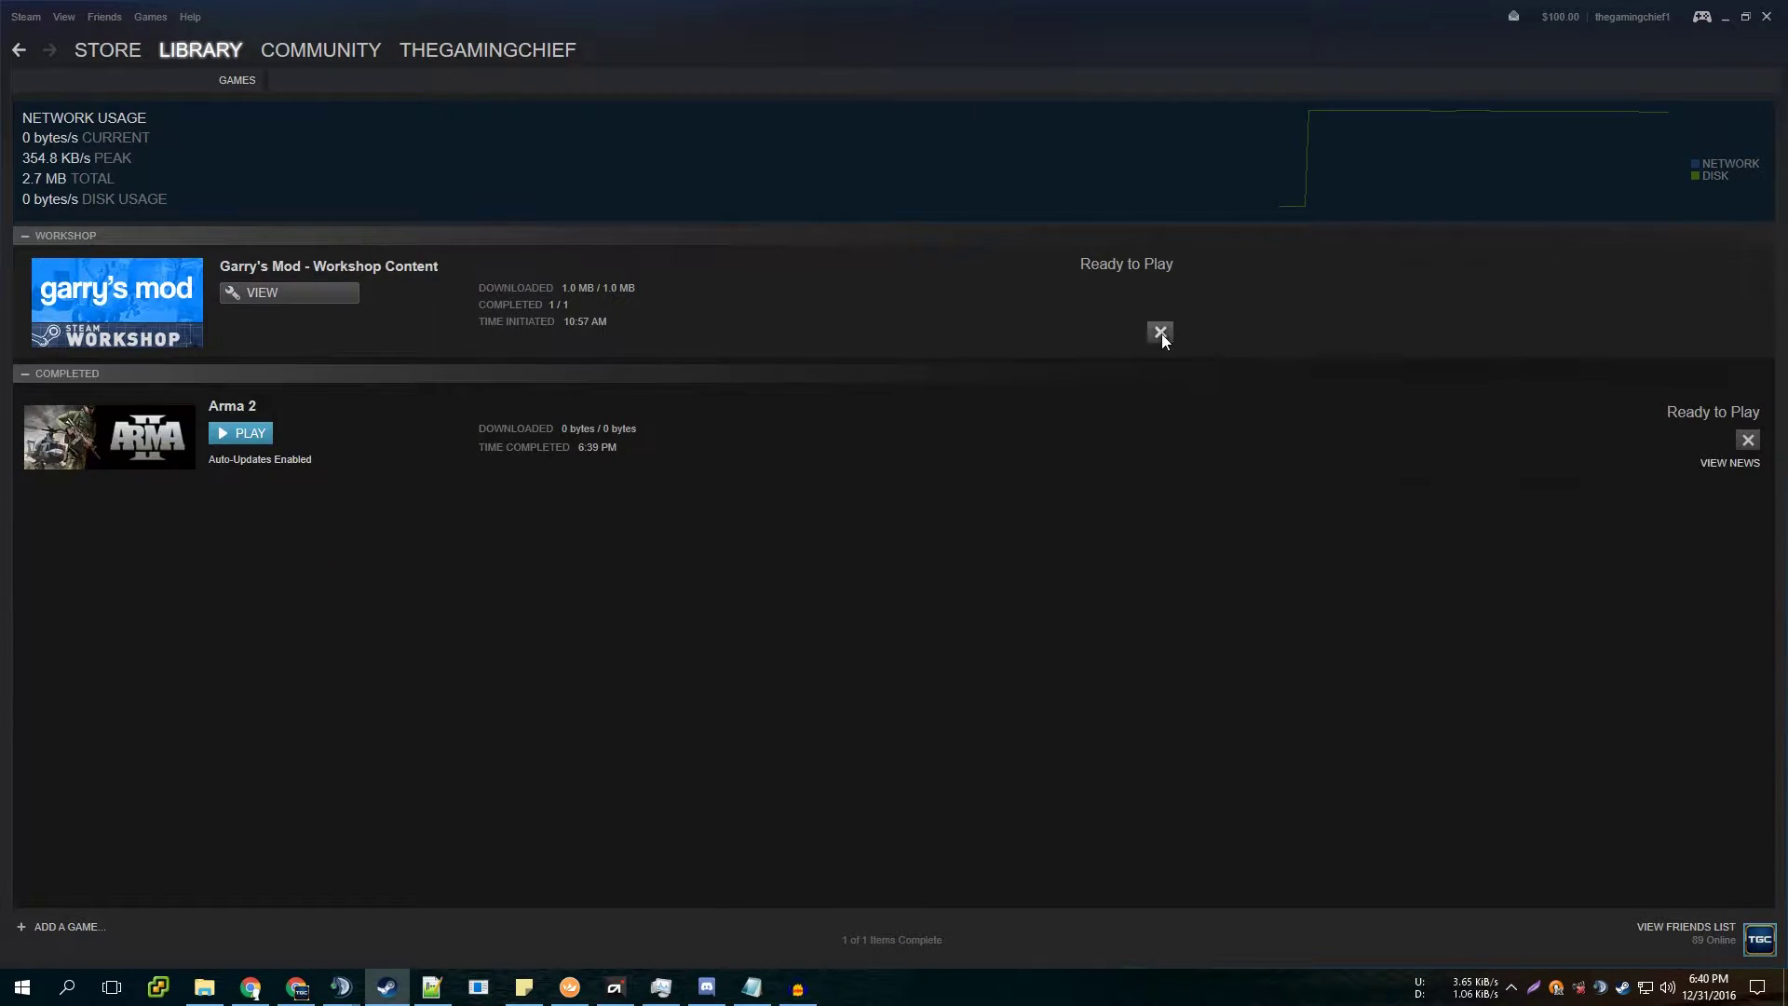
click(1160, 333)
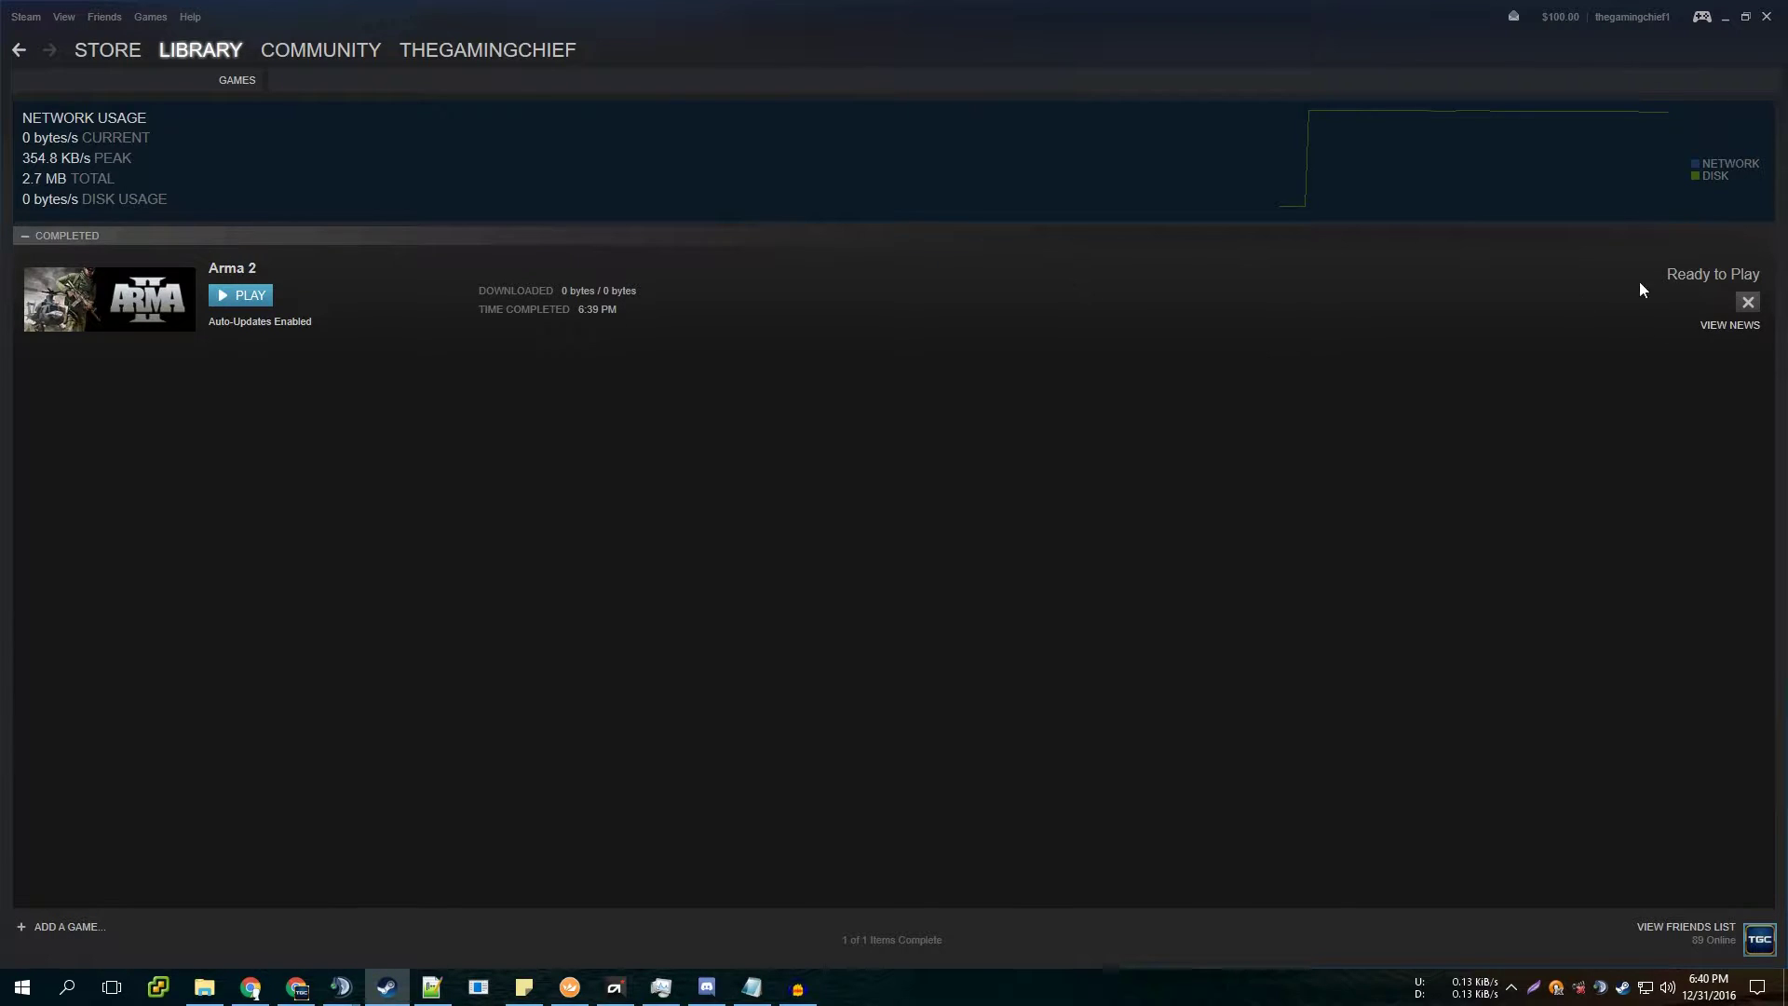
click(1747, 300)
Return to the games library and verify the integrity of the game cache for Arma 2: Operation Arrowhead
click(199, 46)
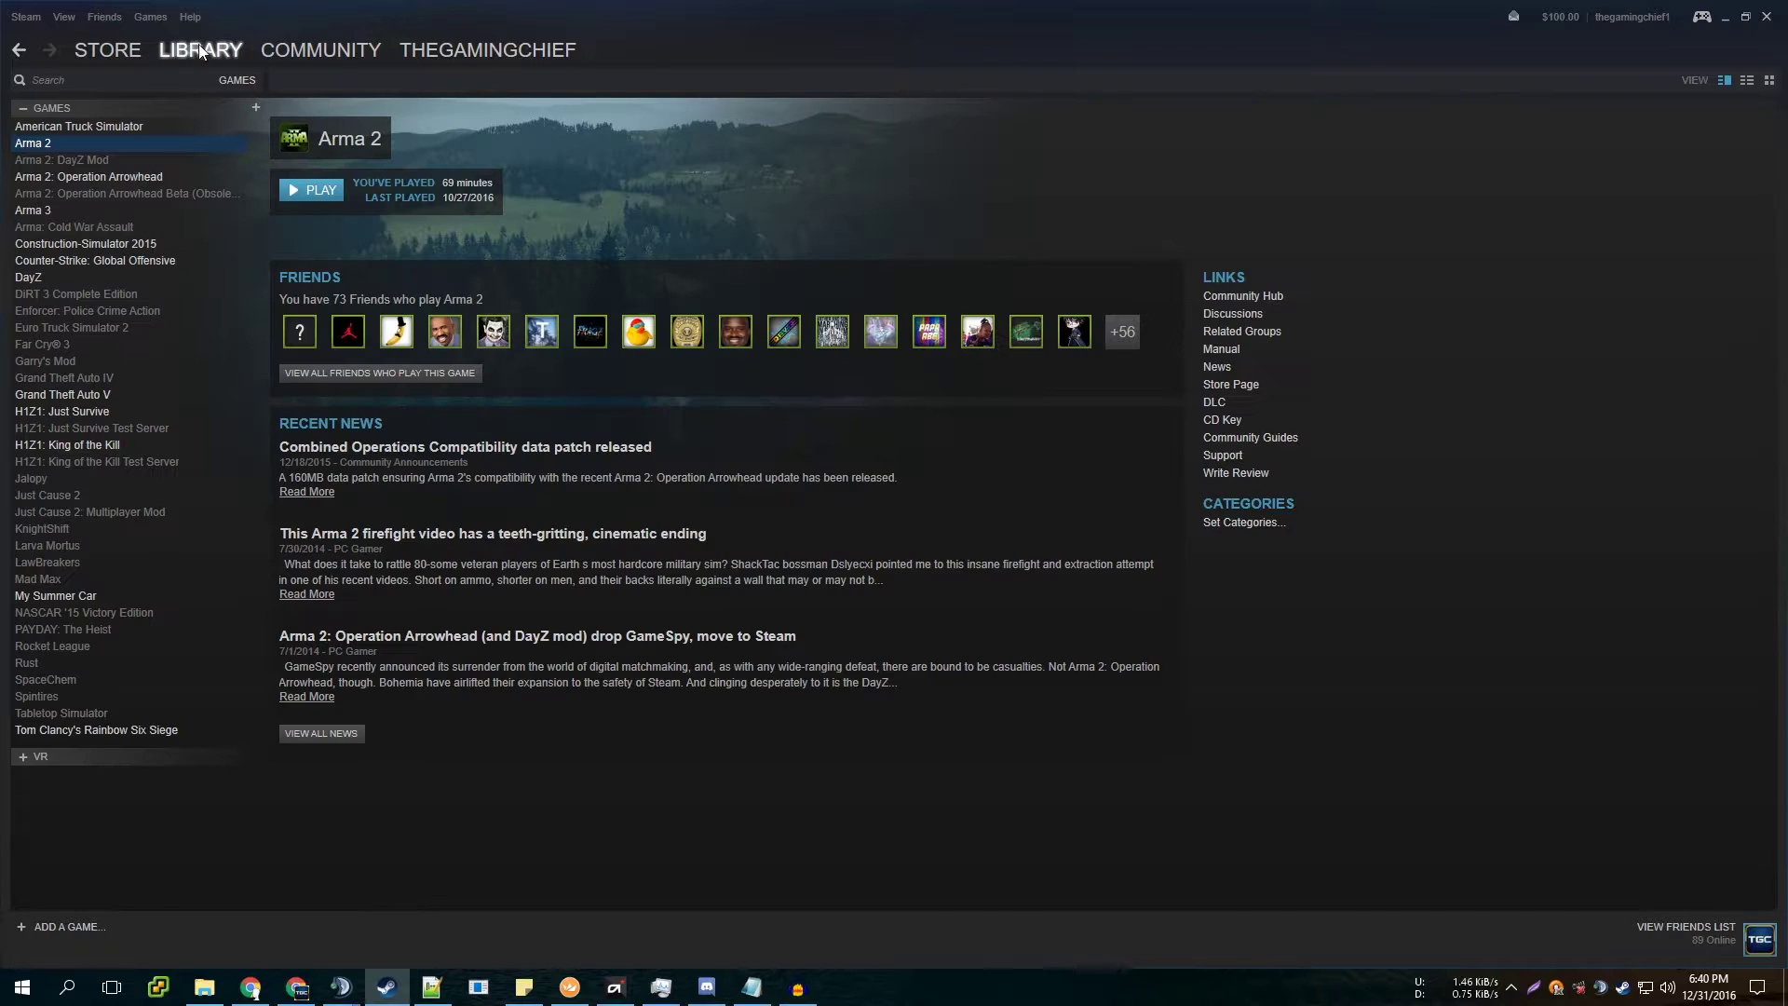
click(126, 176)
right_click(126, 176)
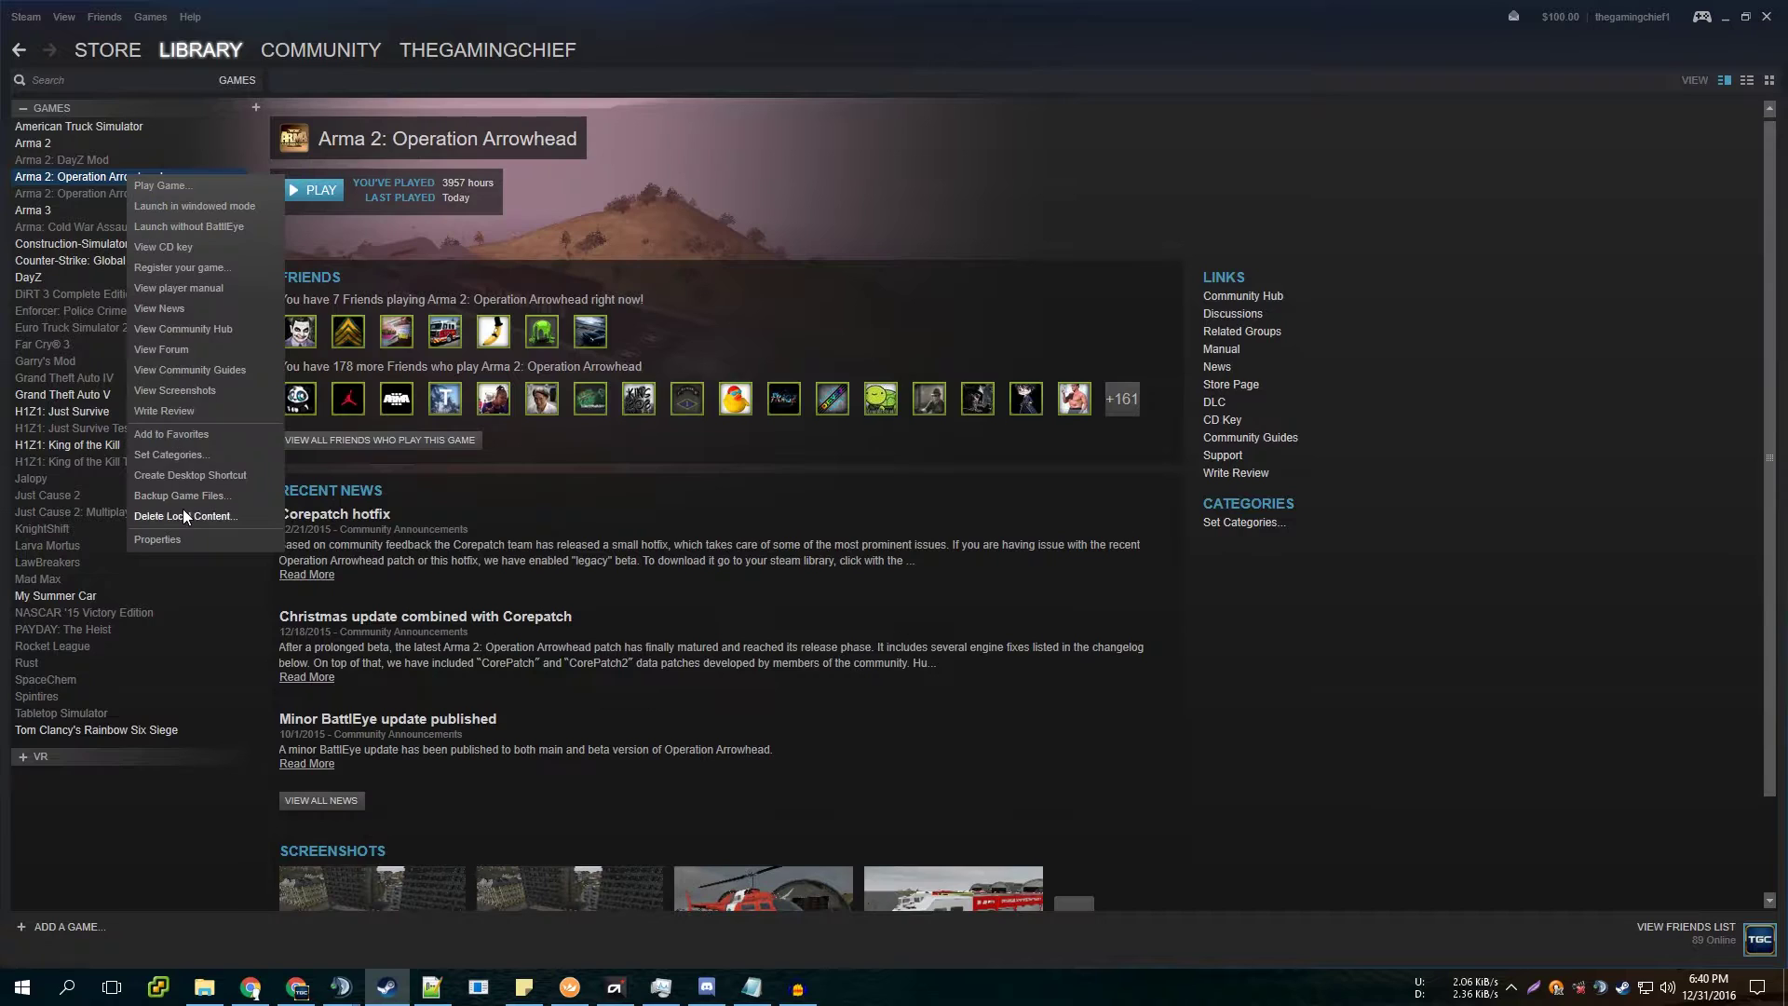
click(185, 540)
click(829, 247)
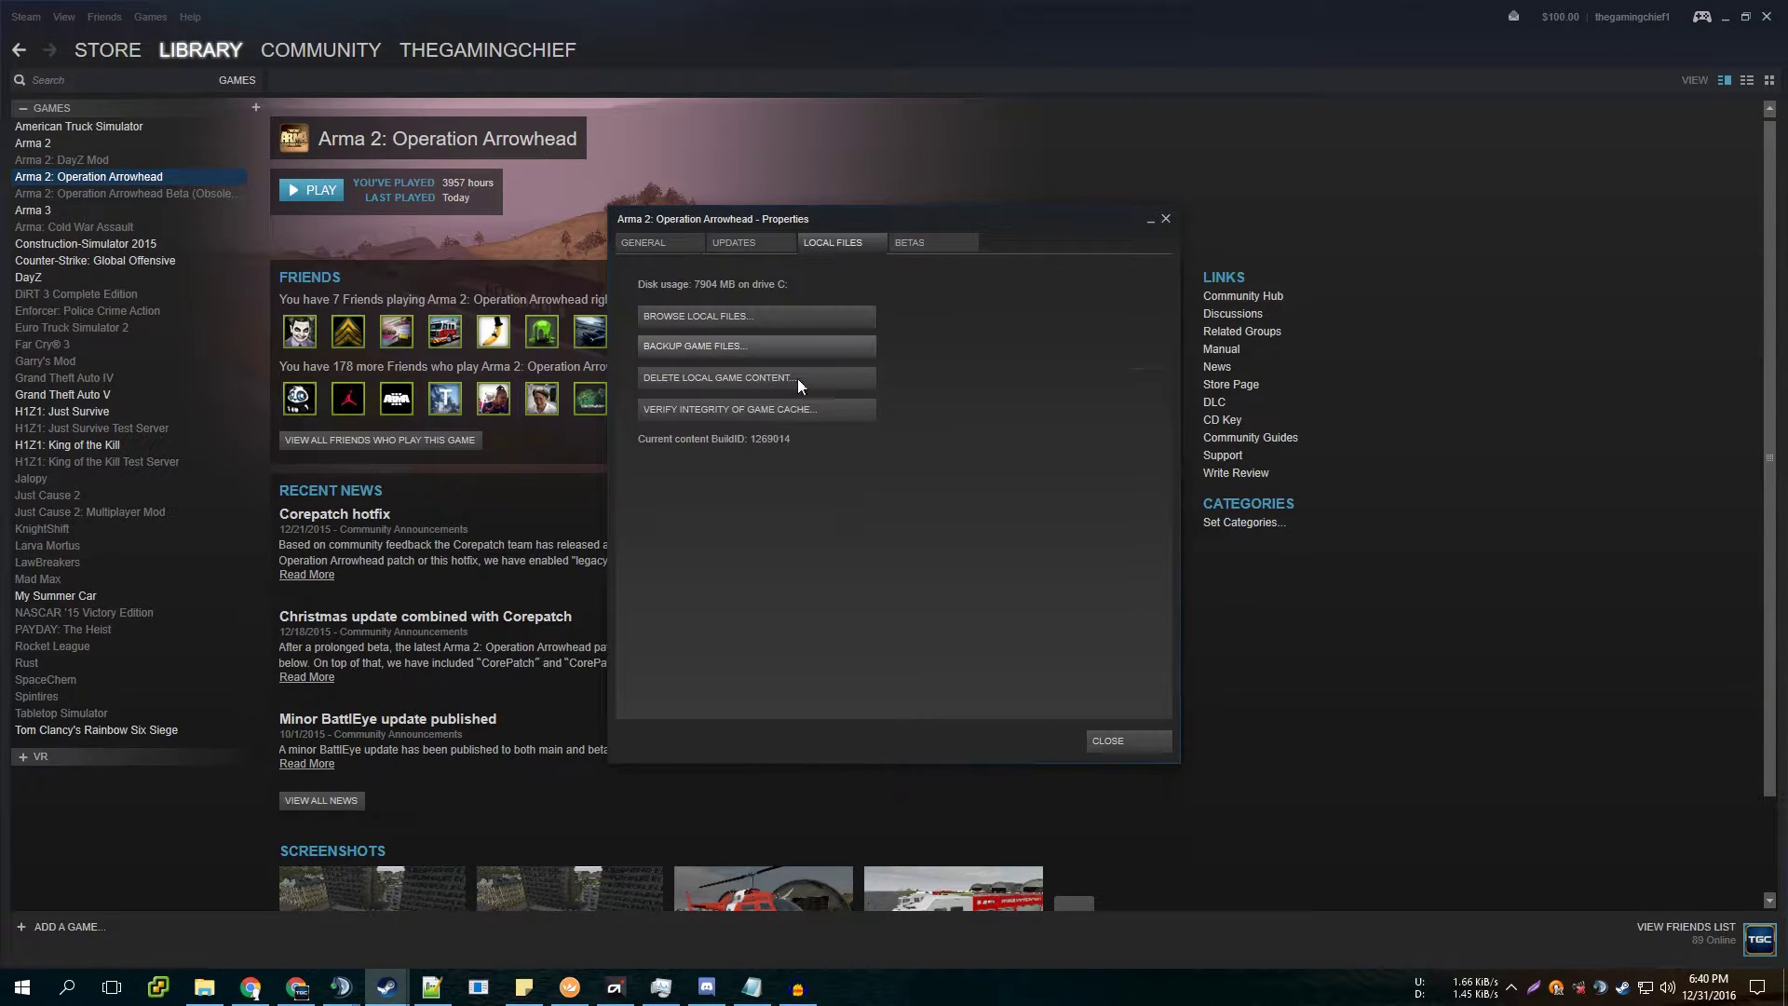
click(704, 406)
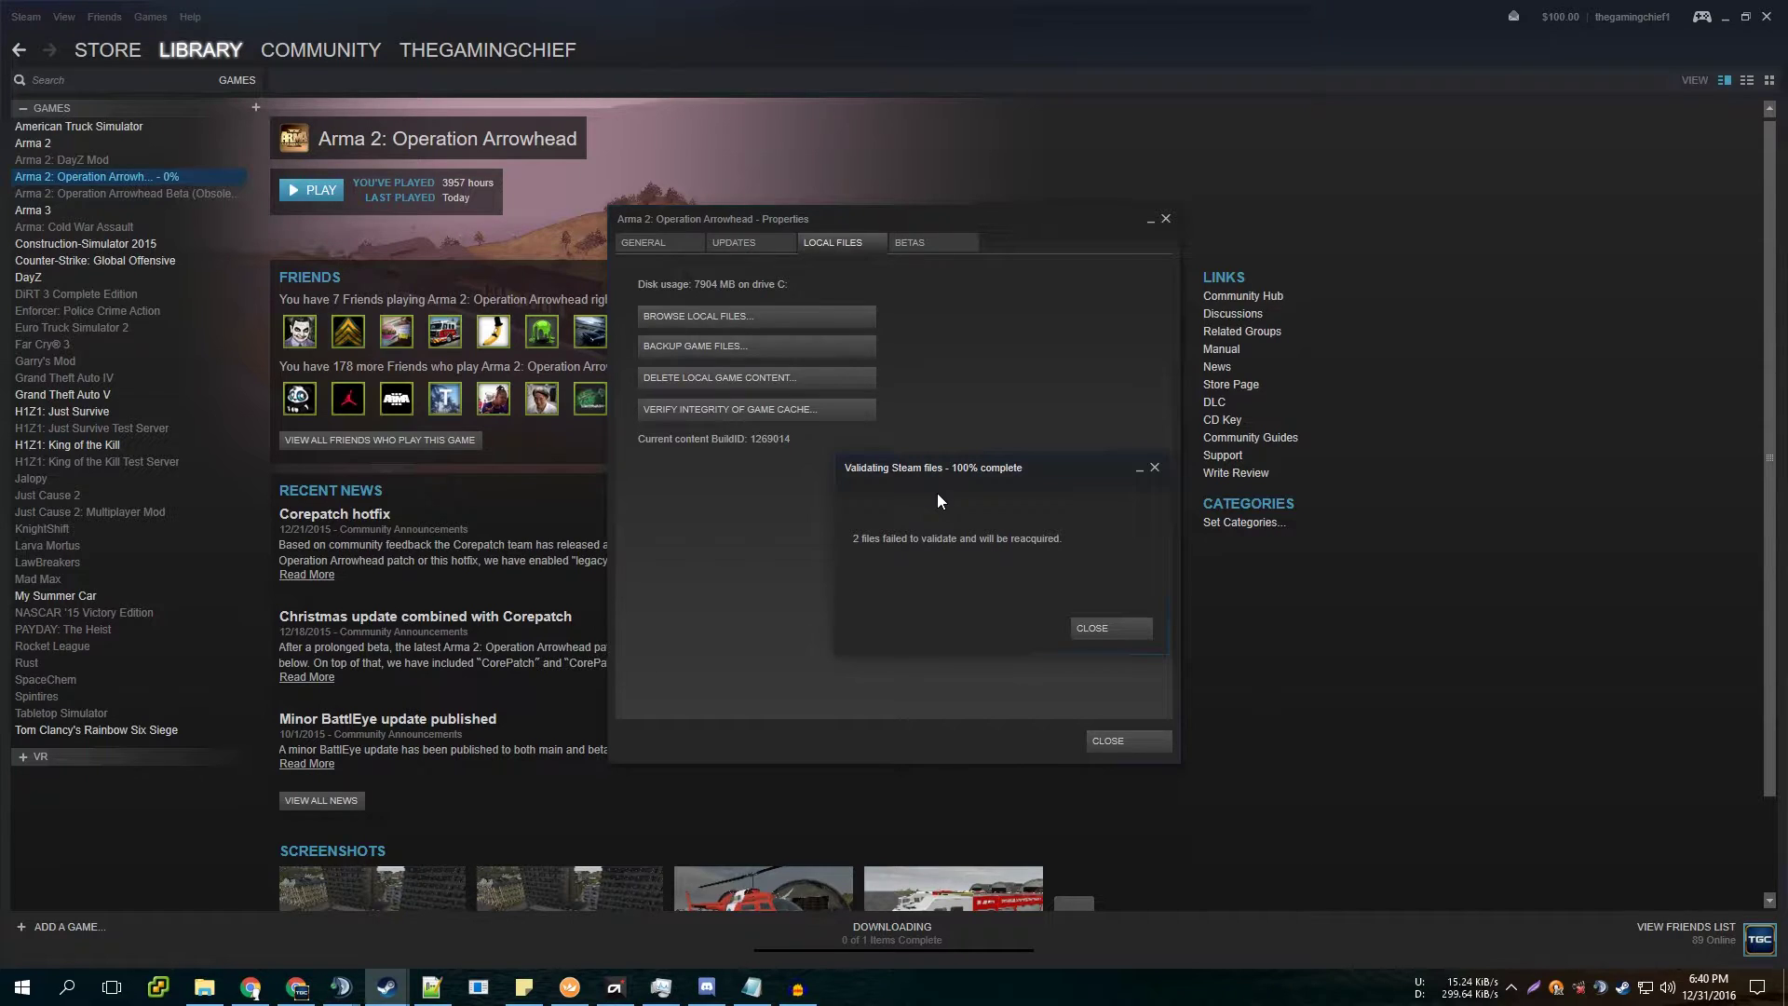
Dismiss the finished validation, close the Operation Arrowhead properties and clear its completed entry from the downloads page
click(1121, 627)
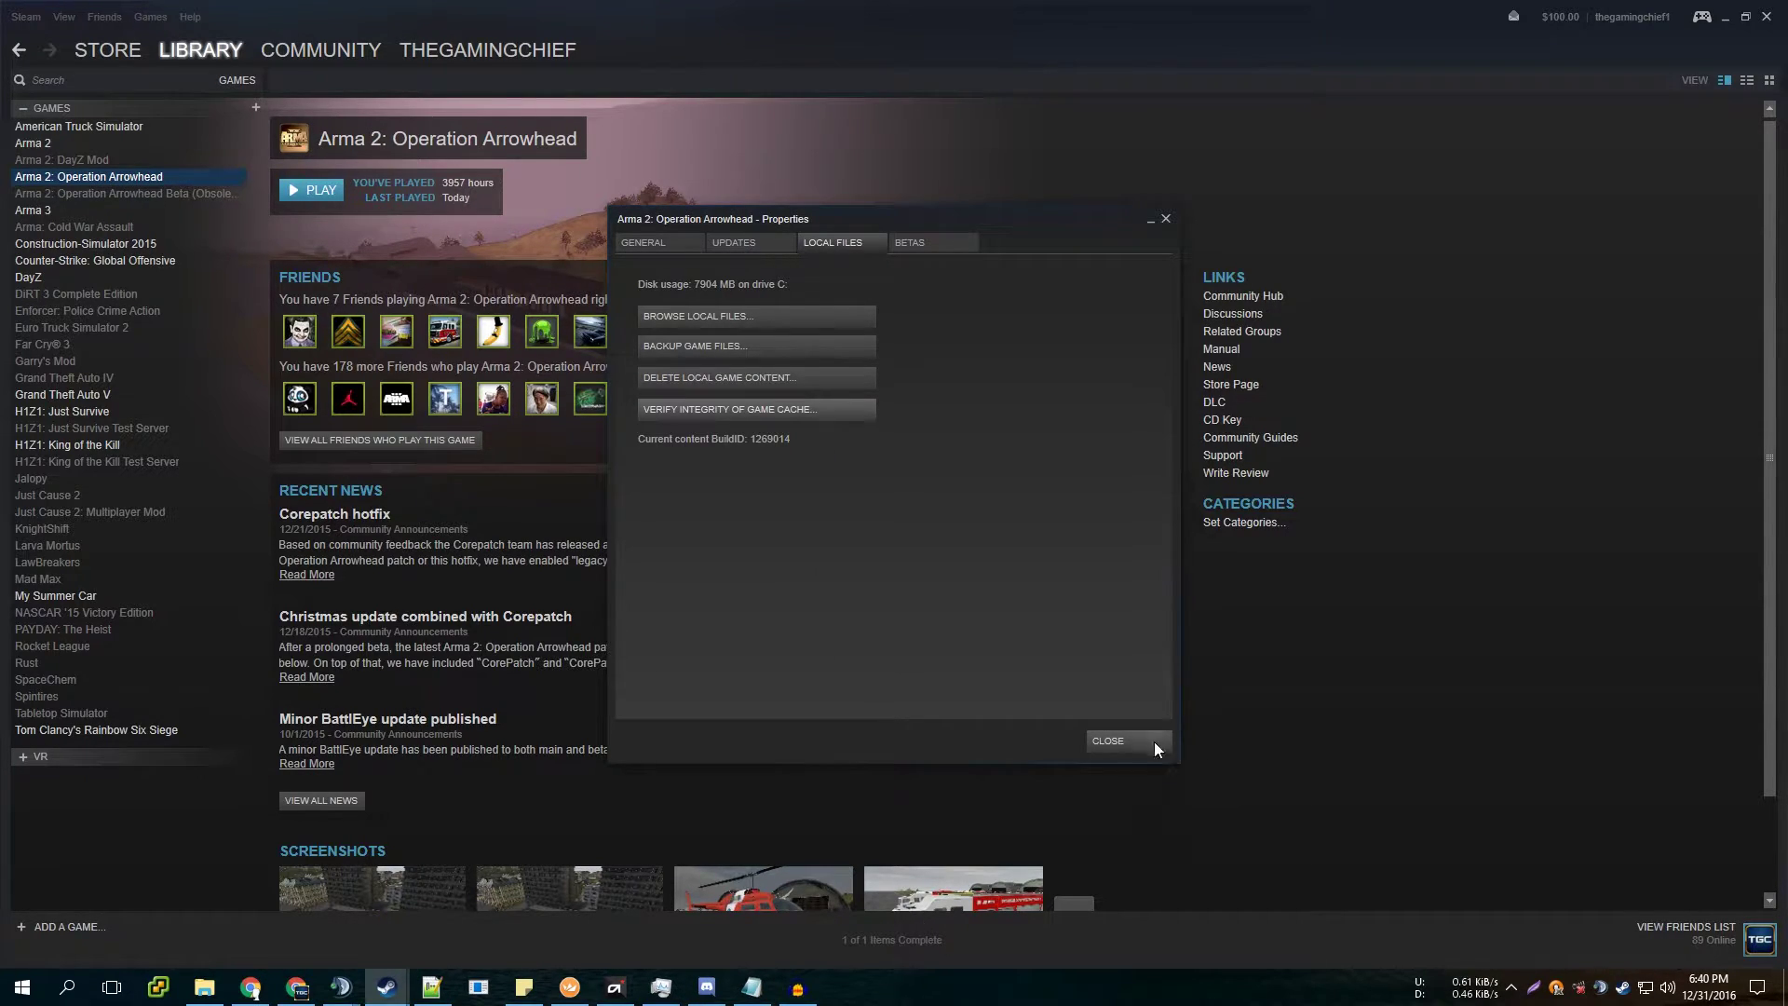
click(1154, 742)
click(886, 943)
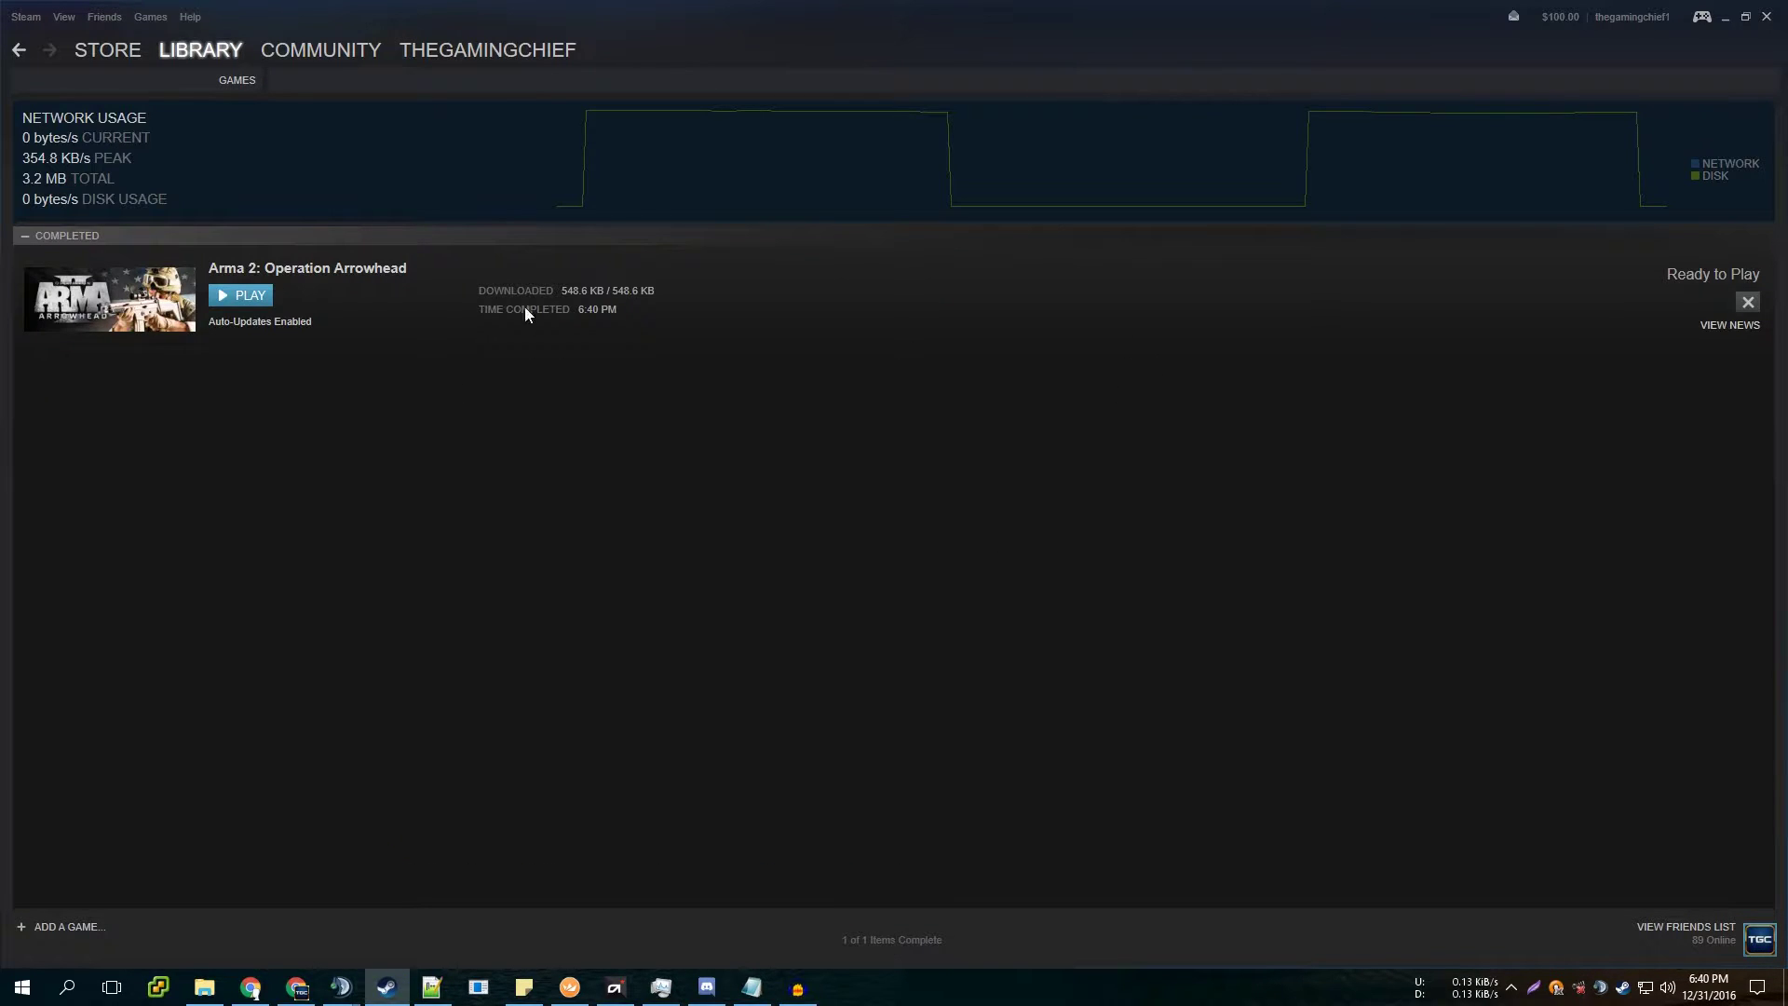
click(1748, 302)
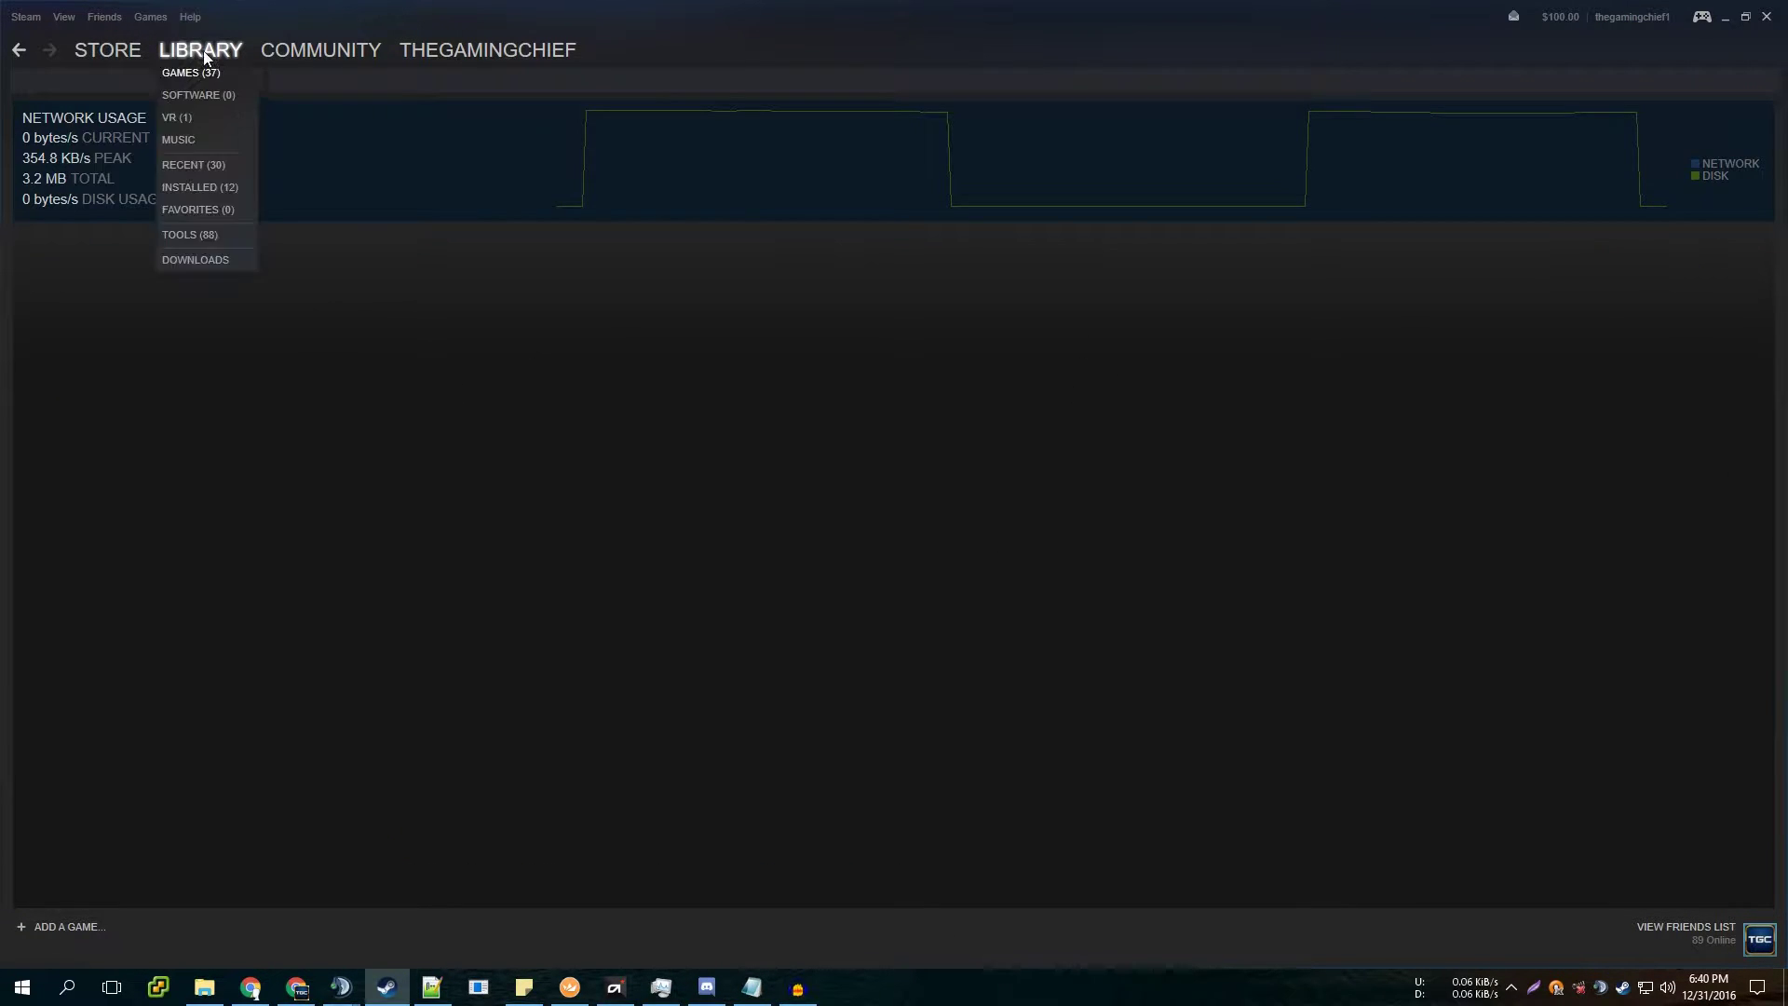
Return to the games library and launch Arma 2 with the Play Arma 2 option
click(204, 59)
click(147, 145)
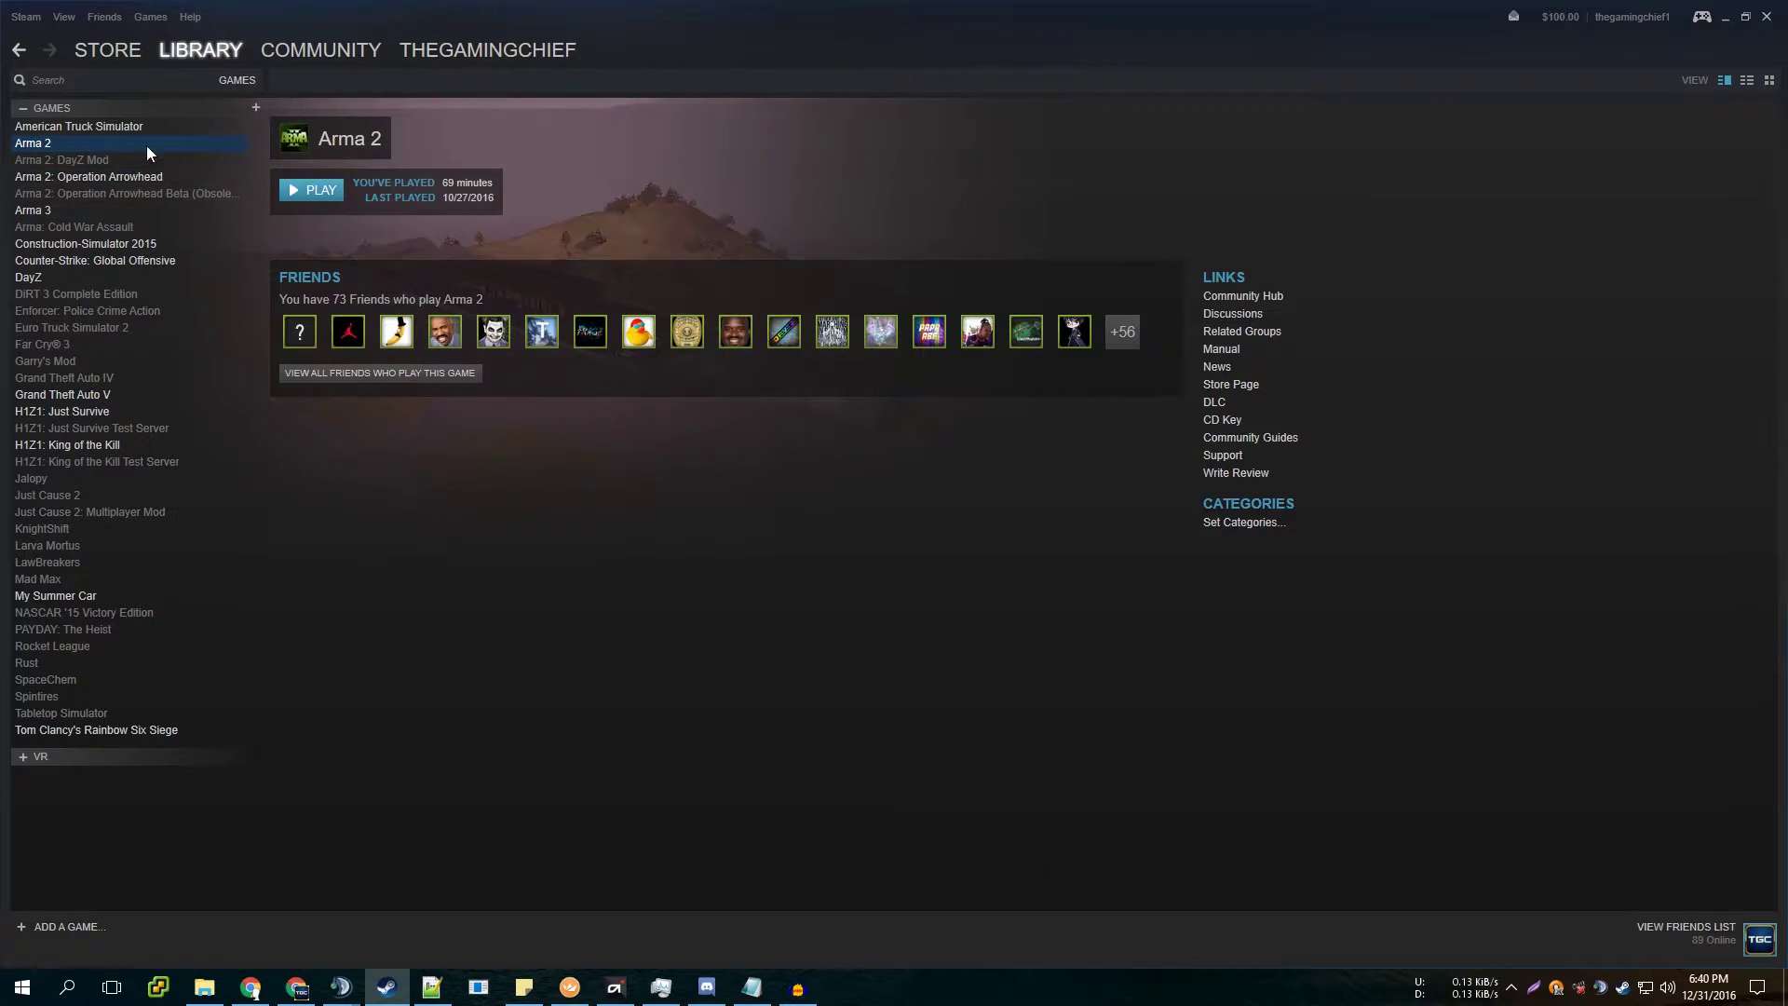
click(318, 189)
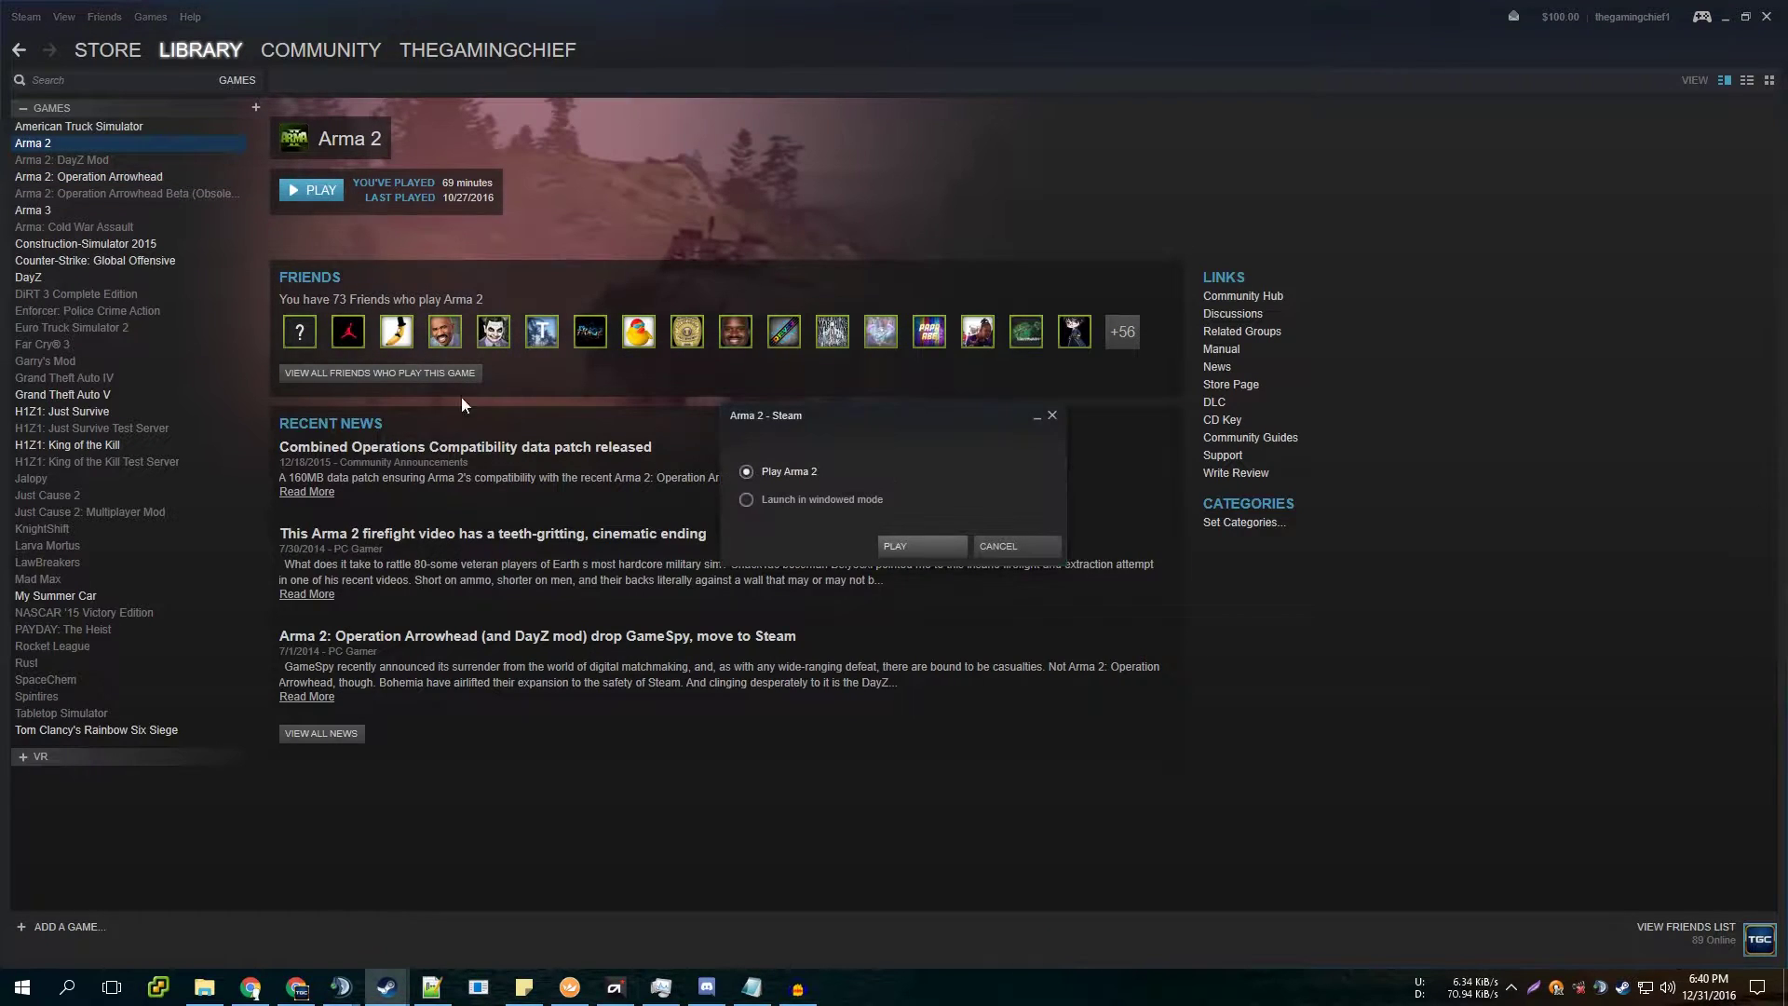
click(918, 546)
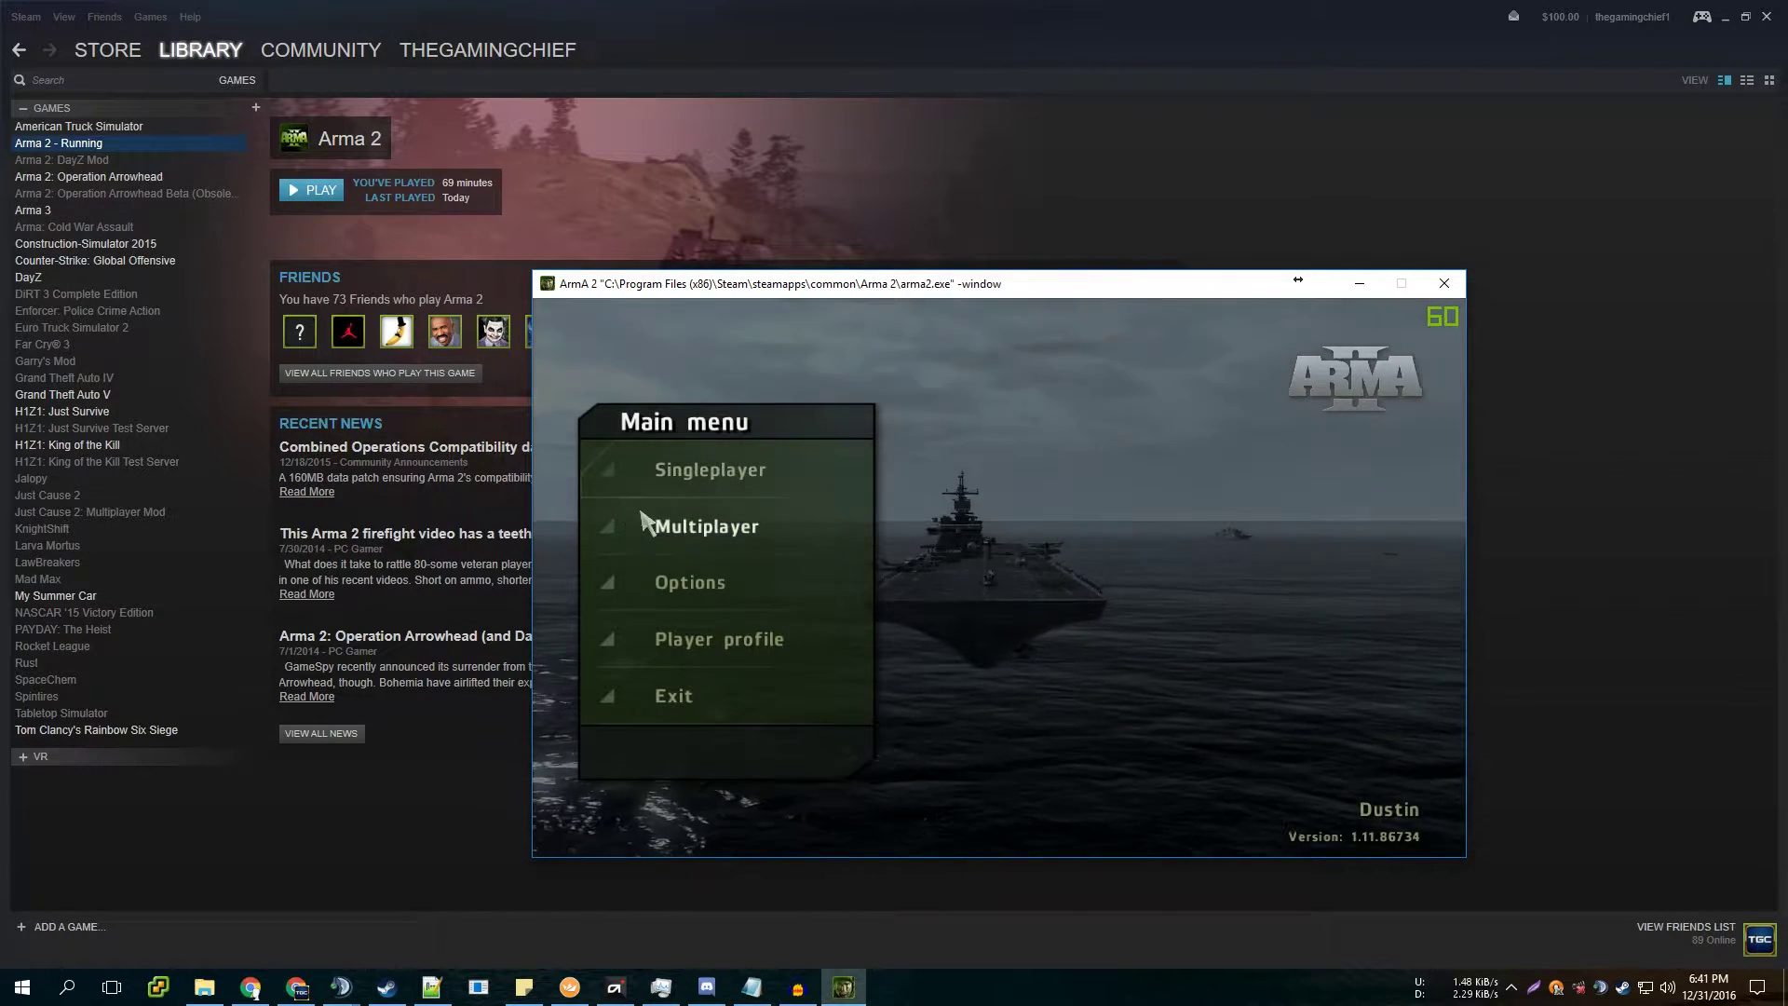
Open Arma 2's multiplayer server list, accepting the ESRB notice and dismissing the firewall alert, and exit the game
click(736, 523)
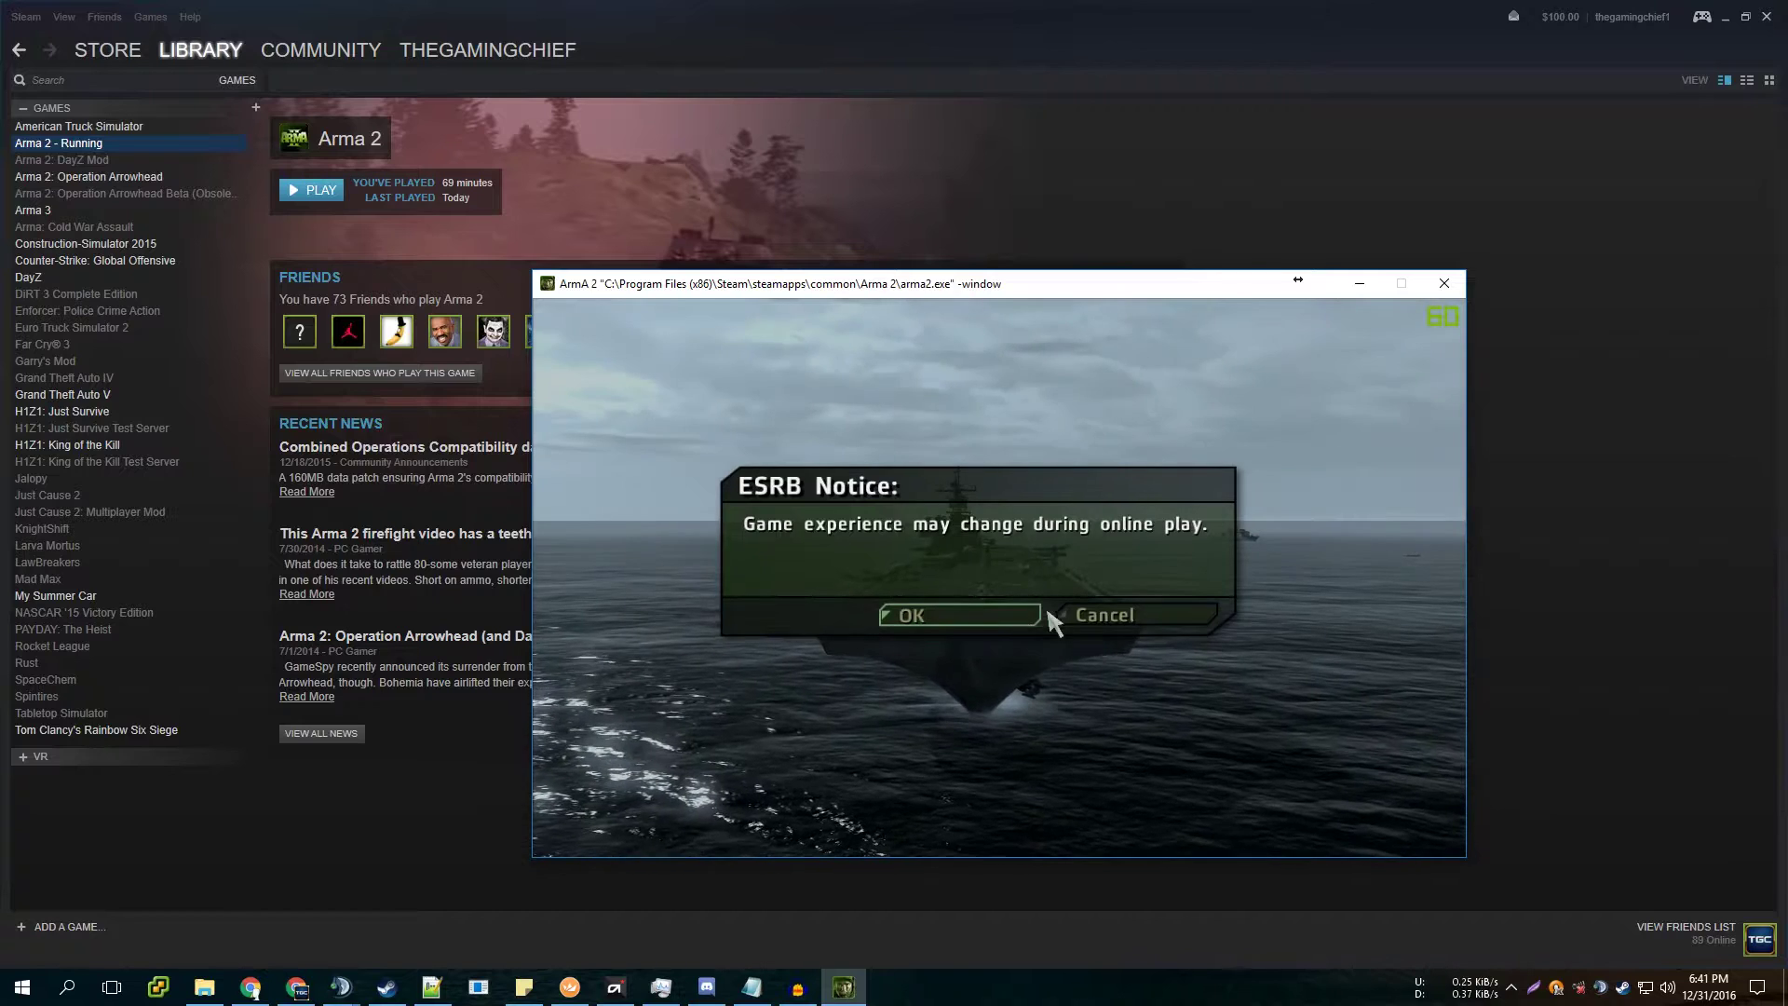
click(1039, 615)
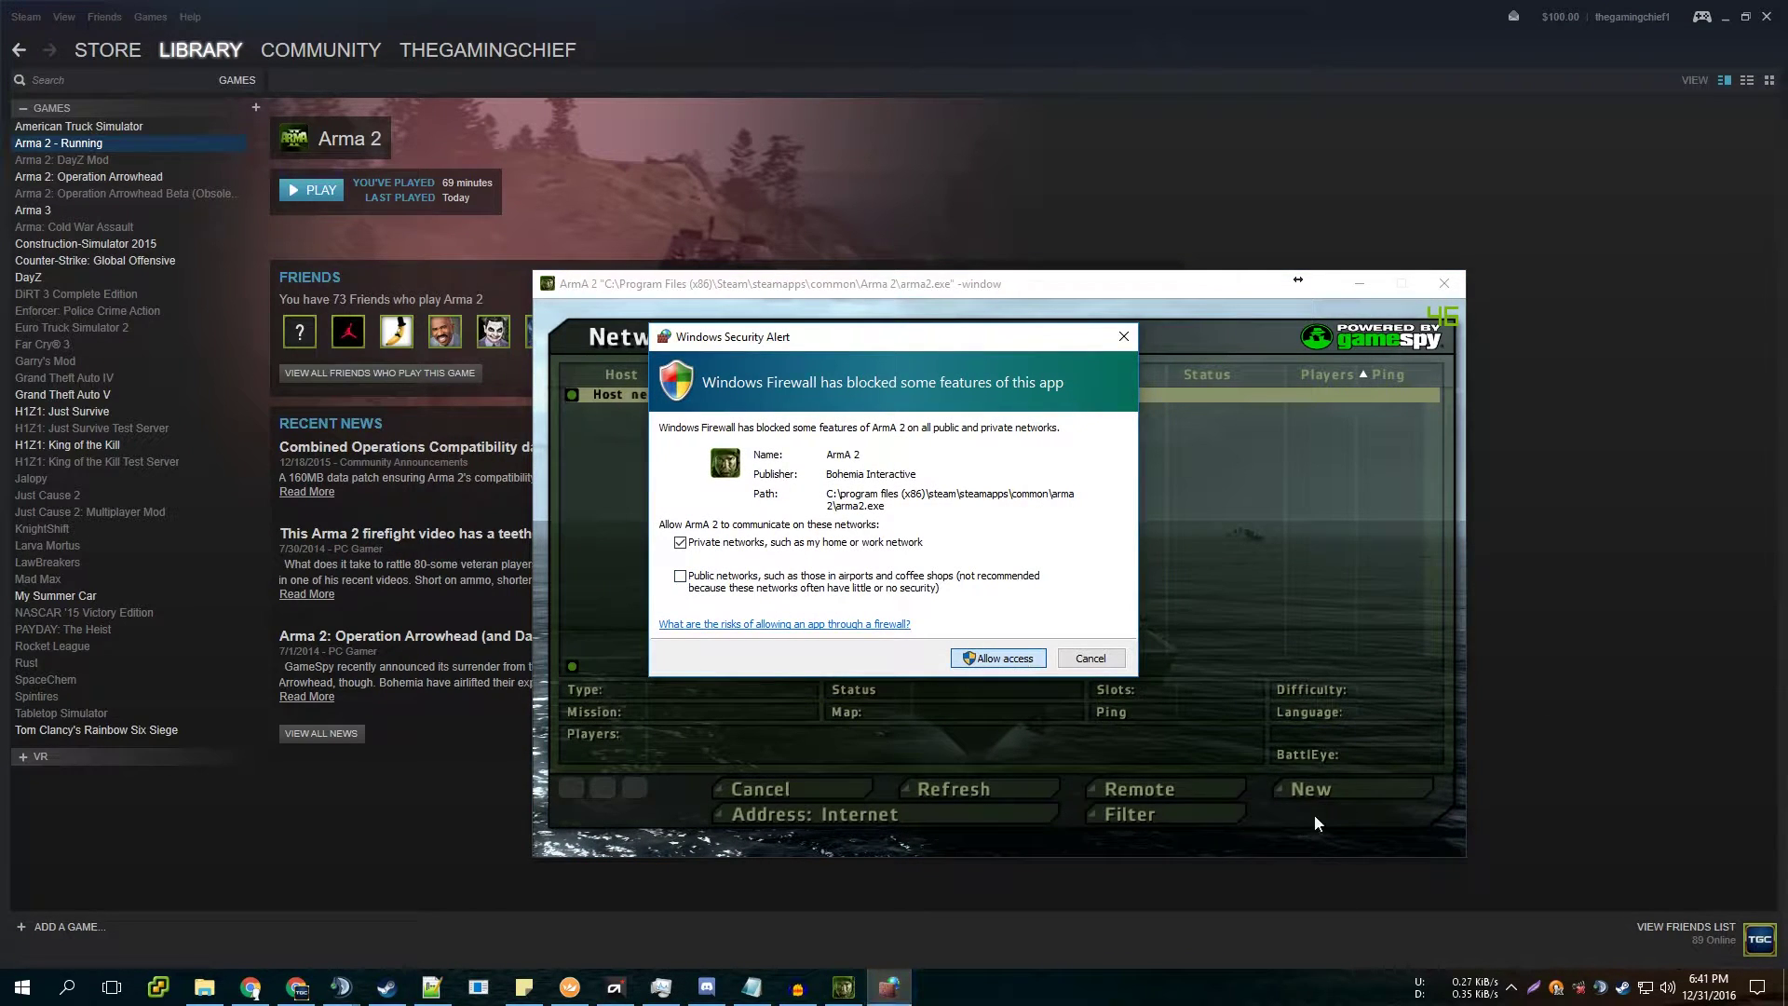
key(Escape)
click(782, 799)
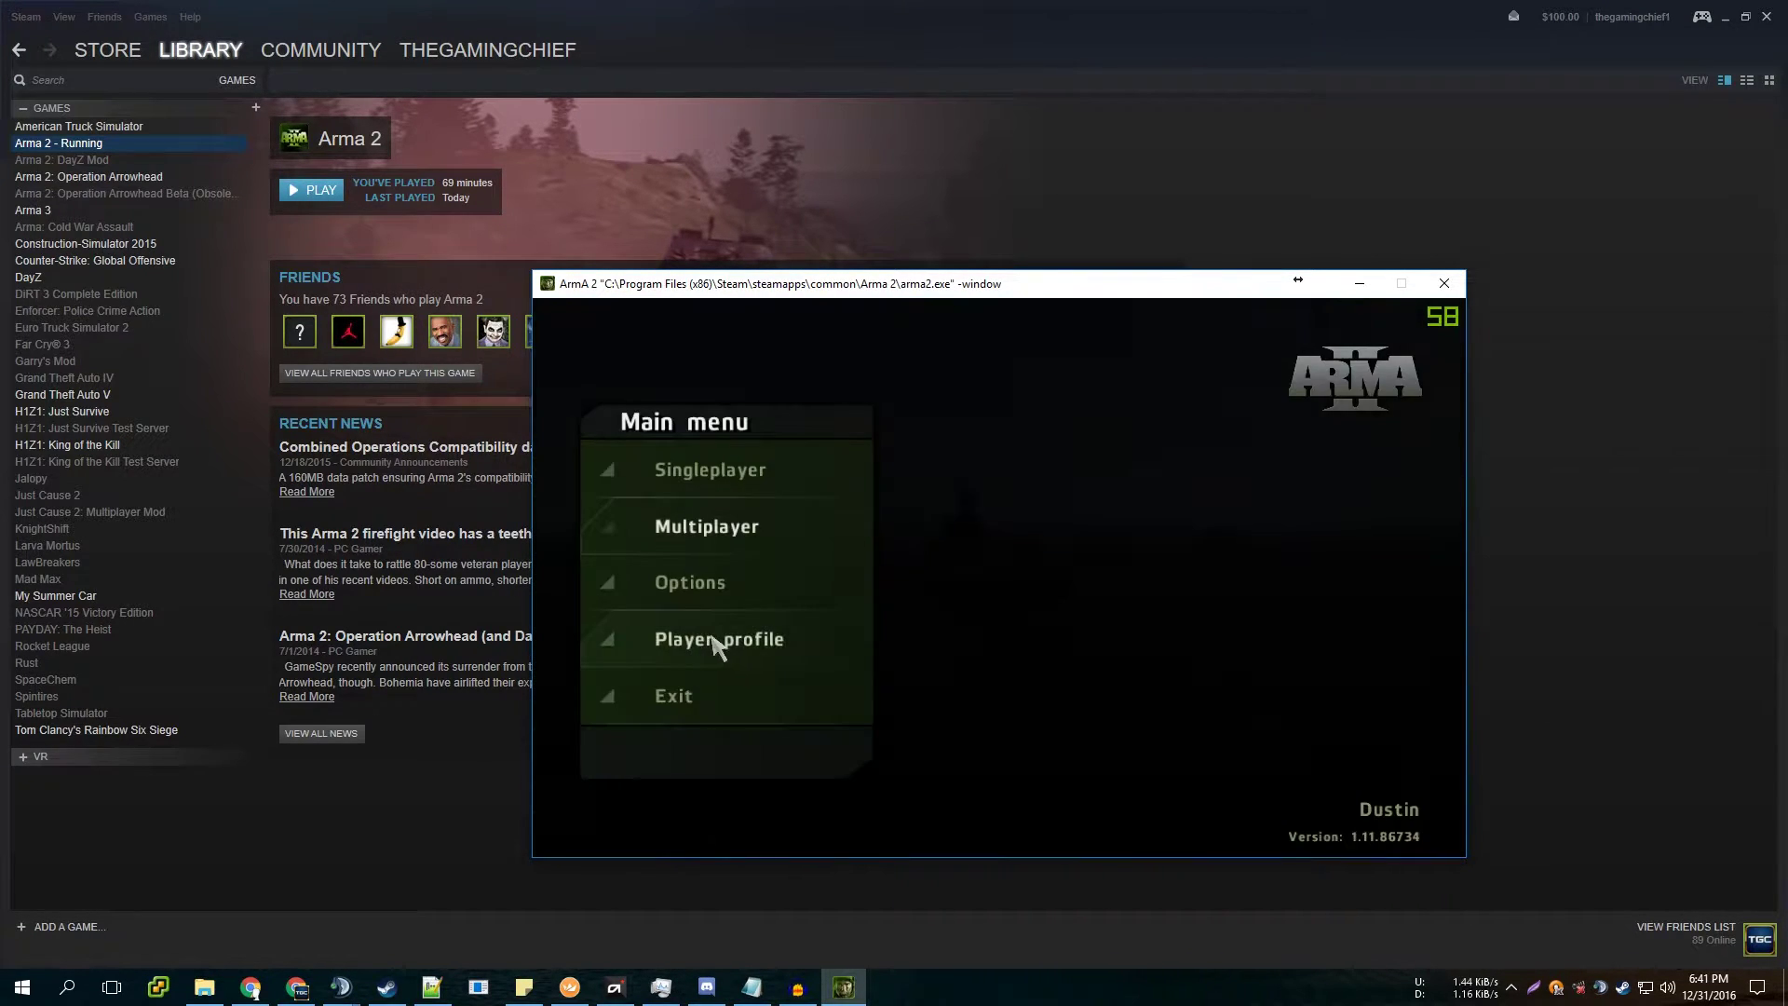
click(713, 698)
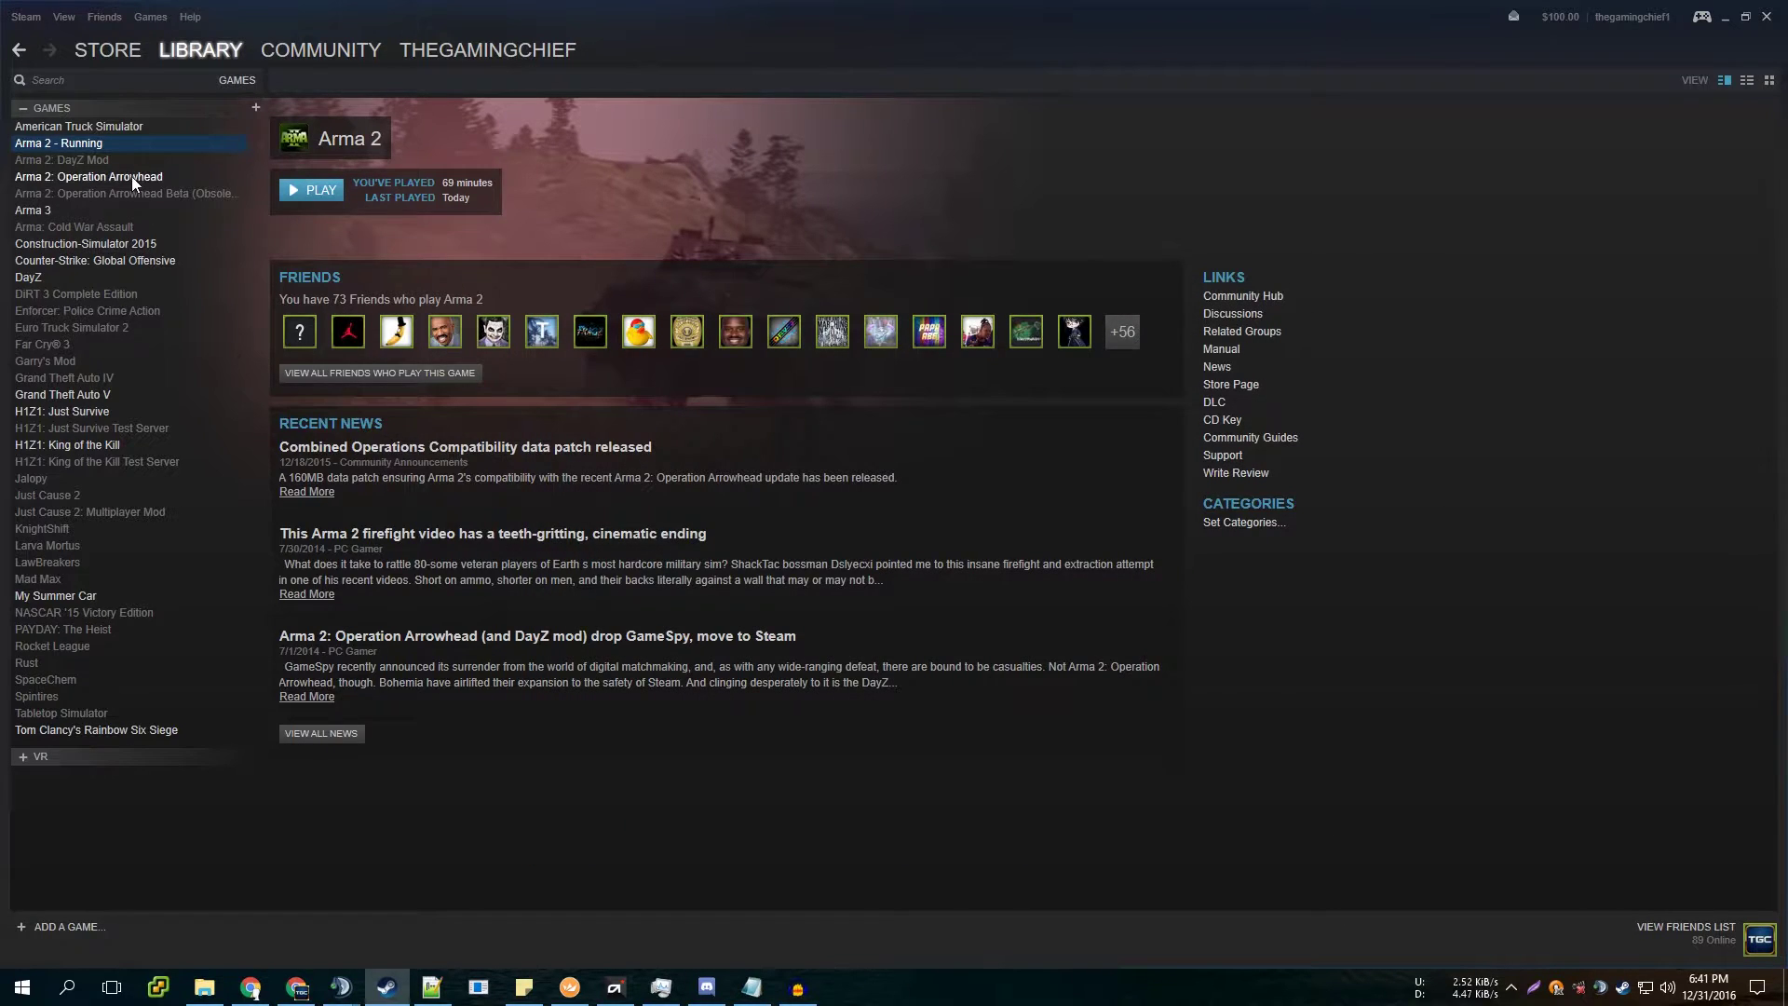
Launch Arma 2: Operation Arrowhead from the games library
click(132, 176)
click(316, 192)
click(920, 560)
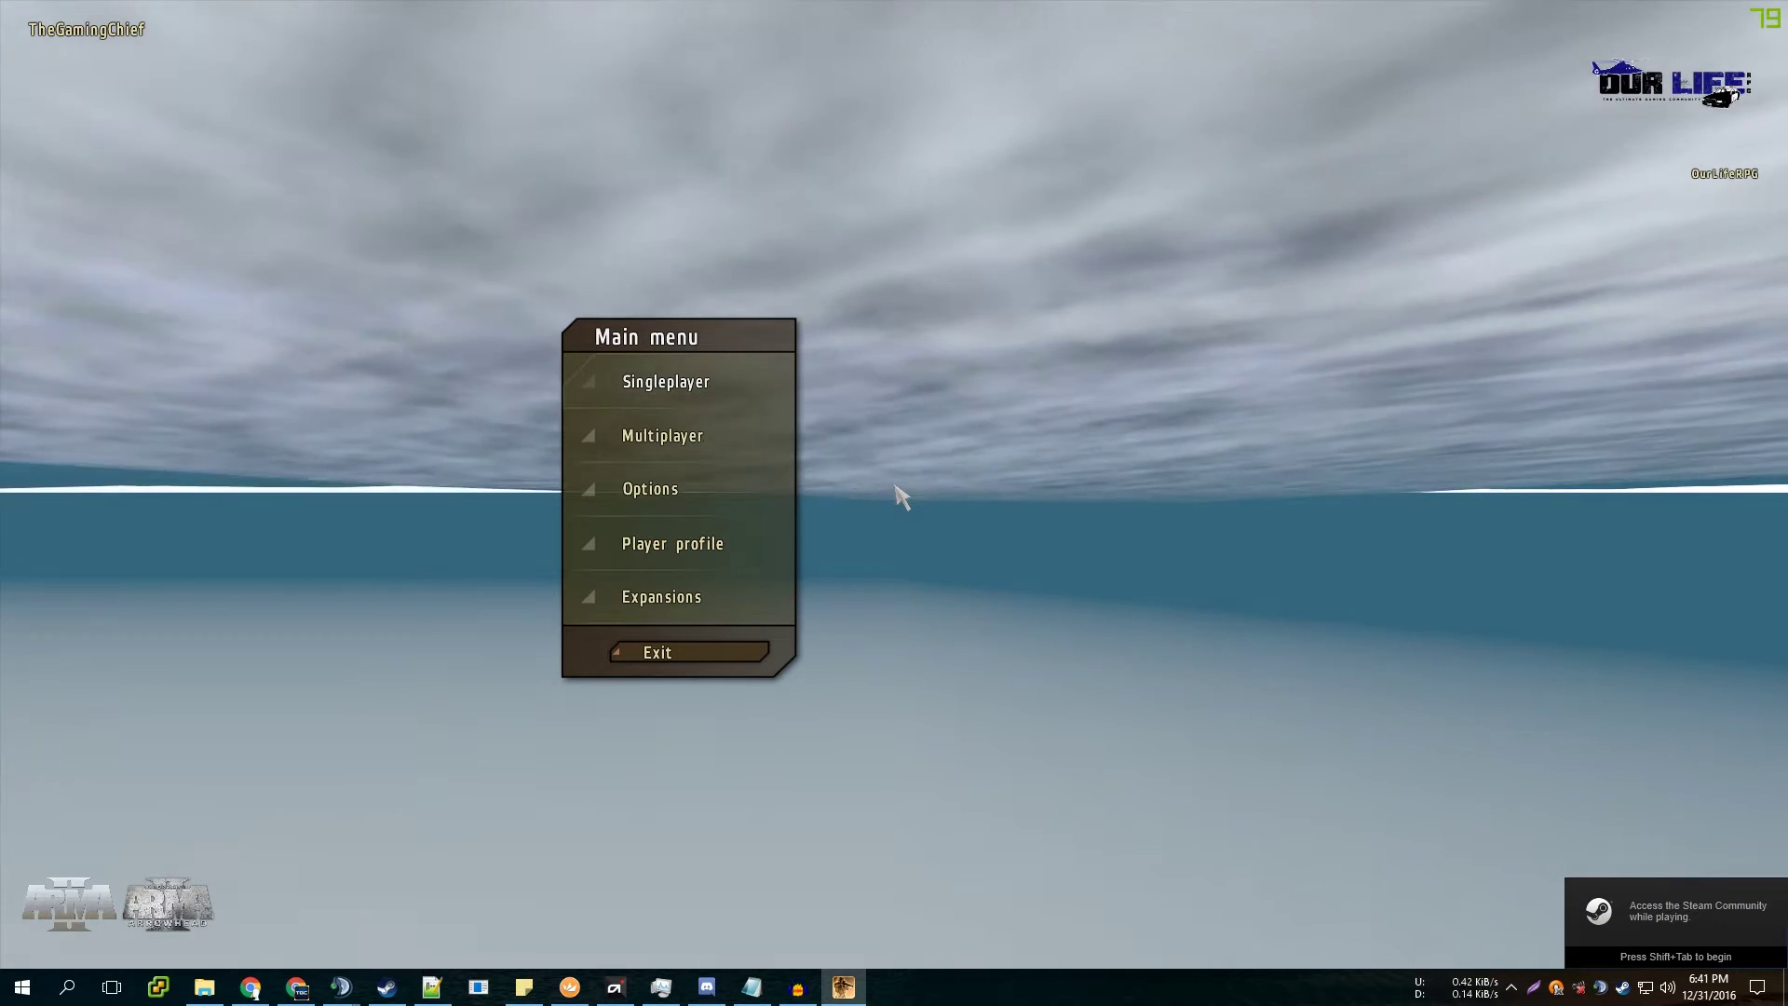
Join the Our Life RPG Cicada Island Life multiplayer server as the civilian Sketchy Surgeon, continuing past the texture error
click(736, 435)
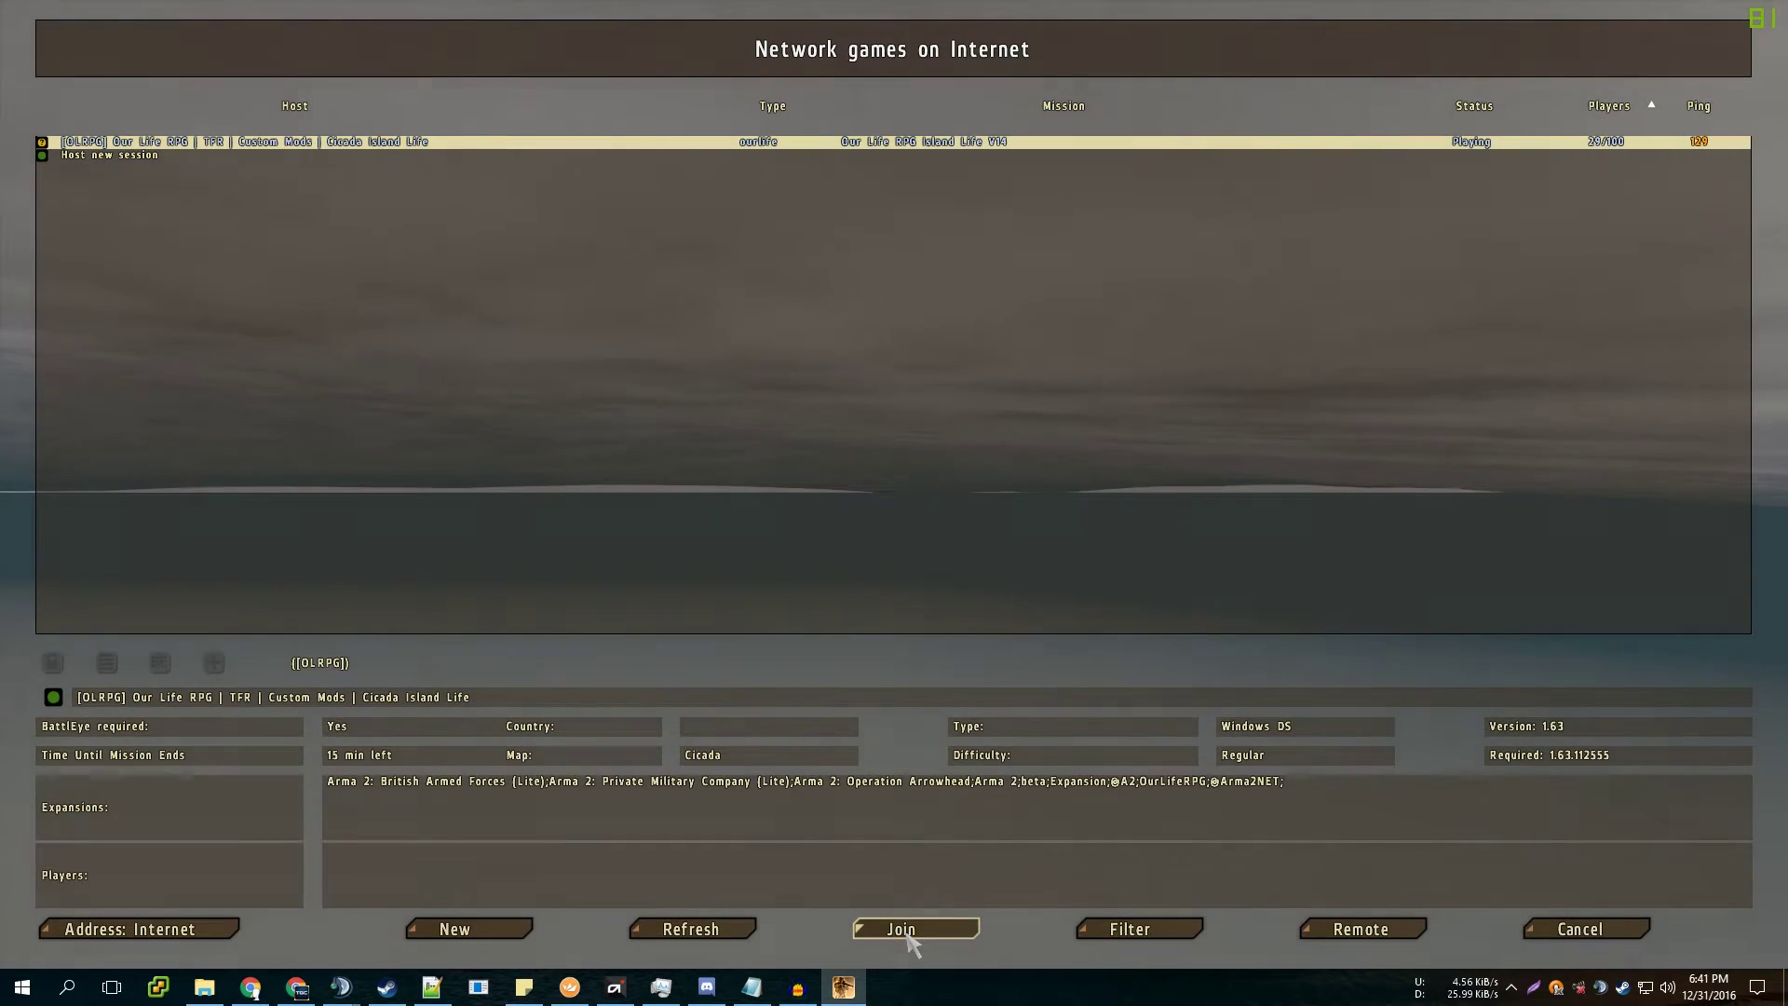
click(908, 934)
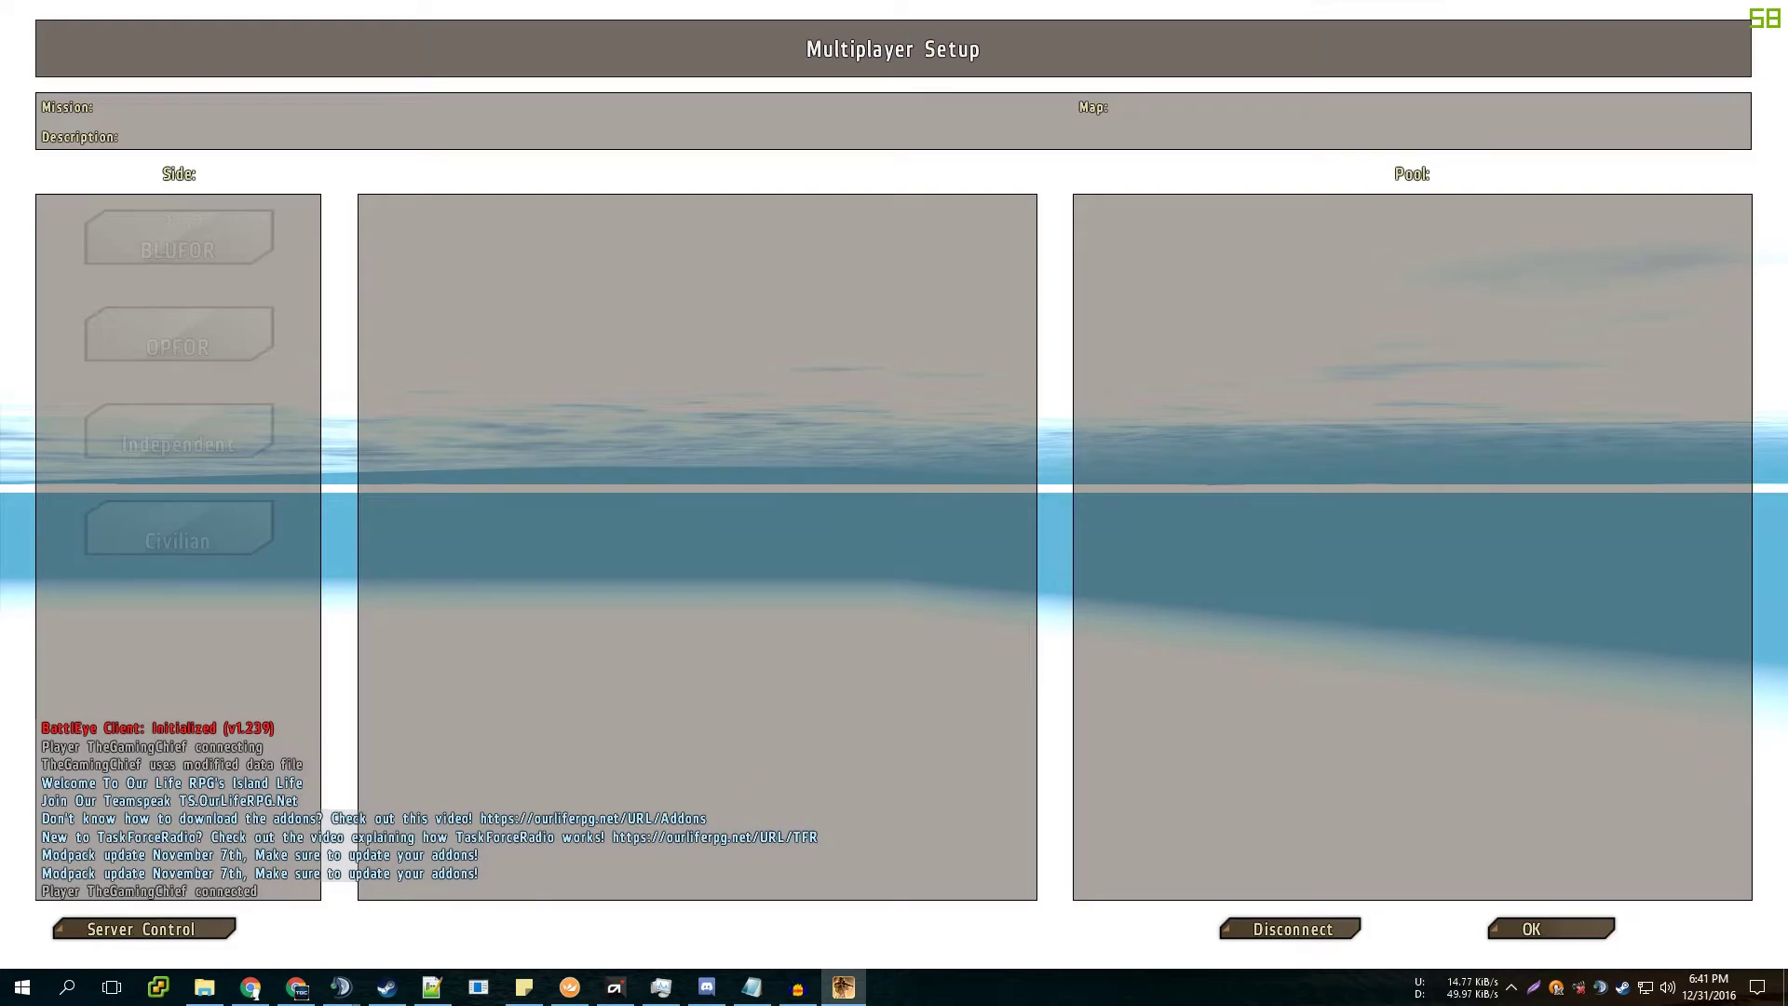
click(508, 617)
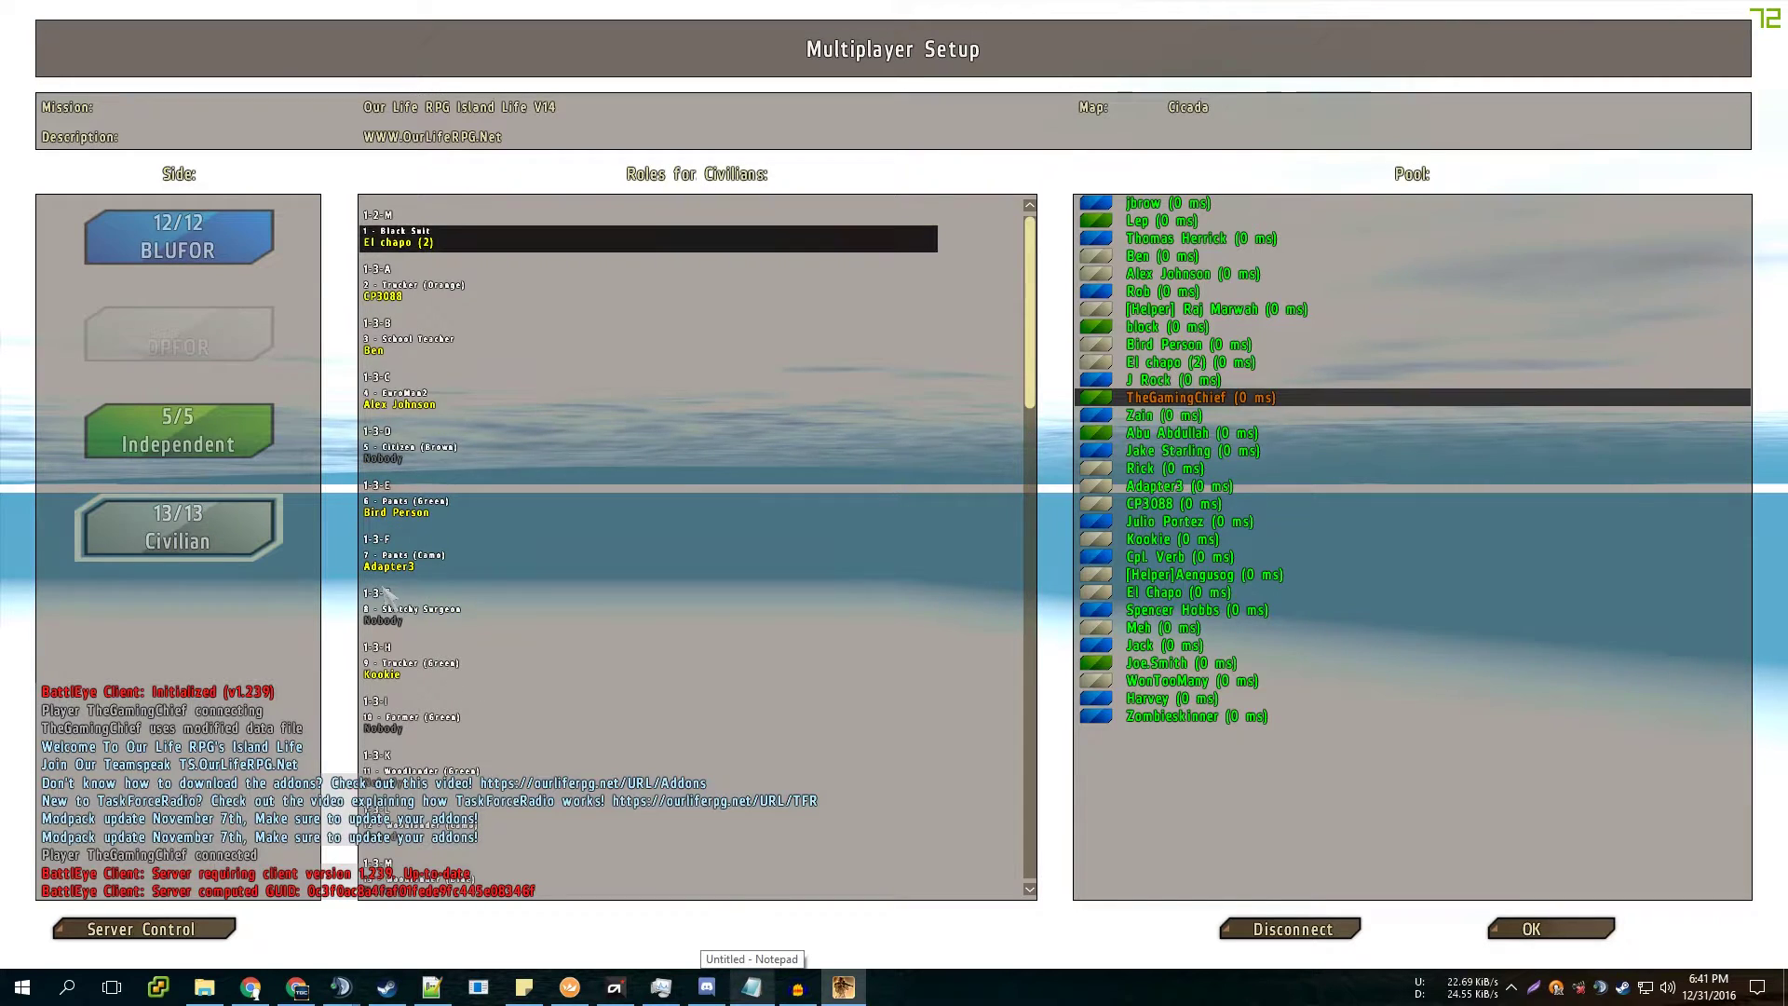
click(1555, 931)
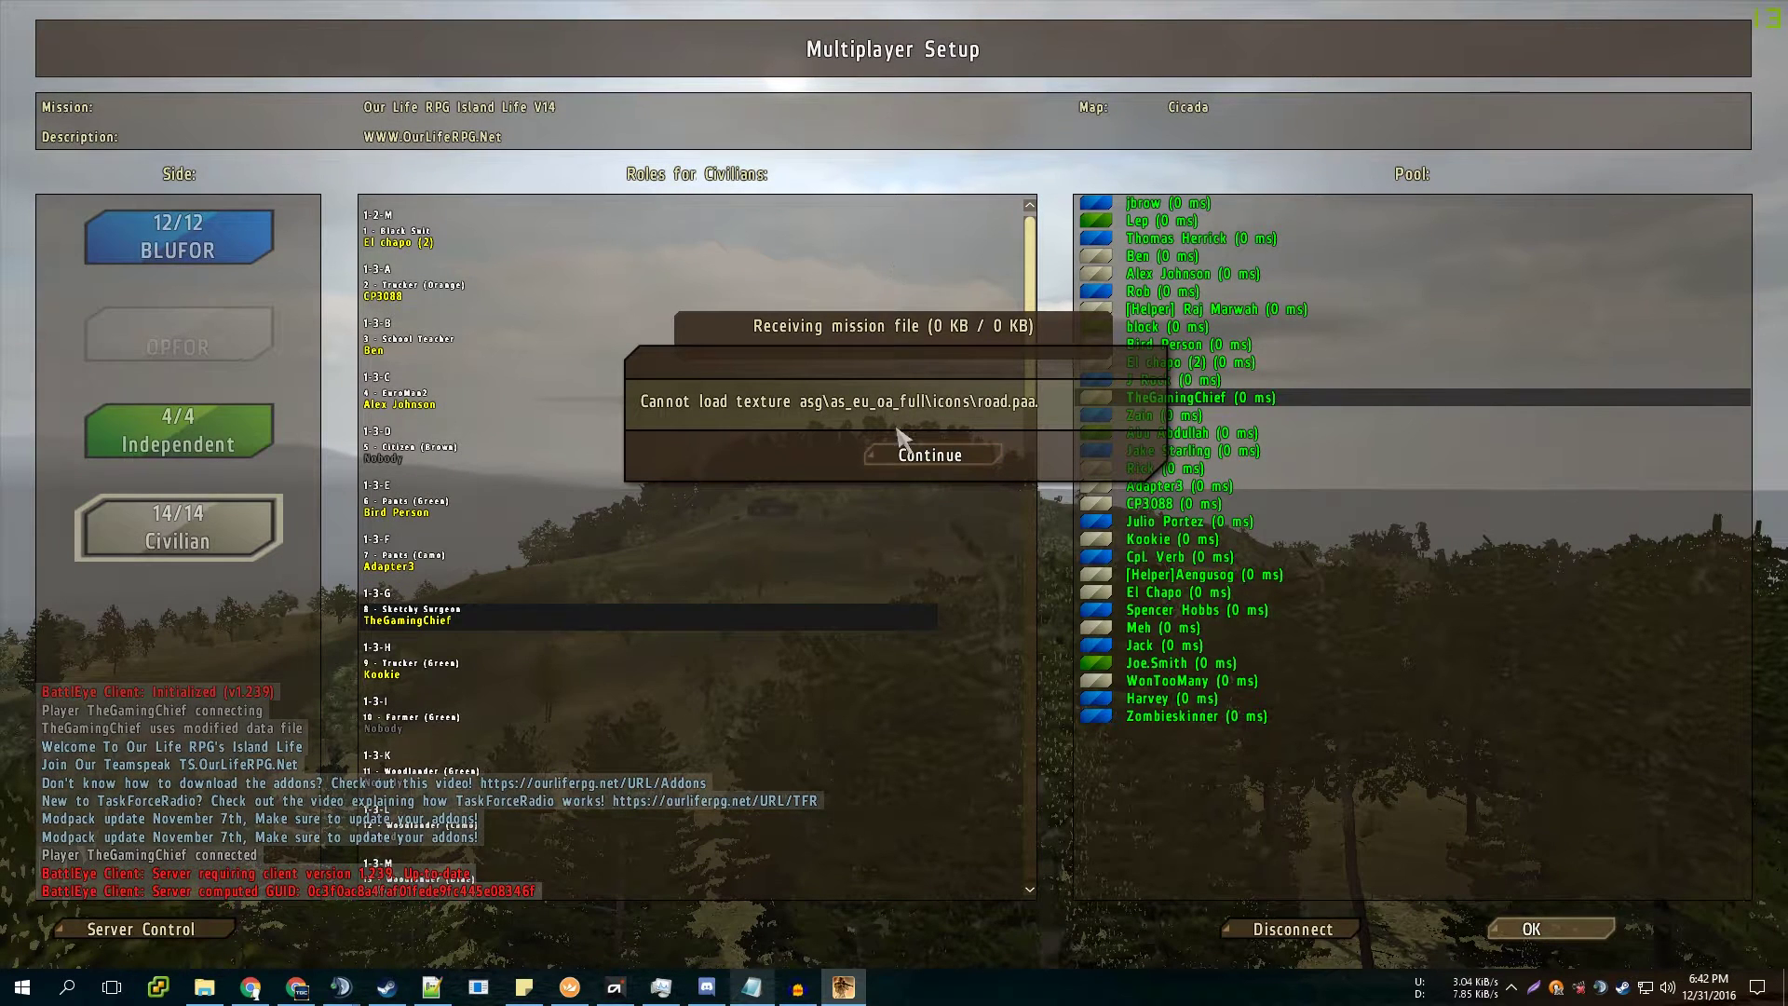
click(902, 455)
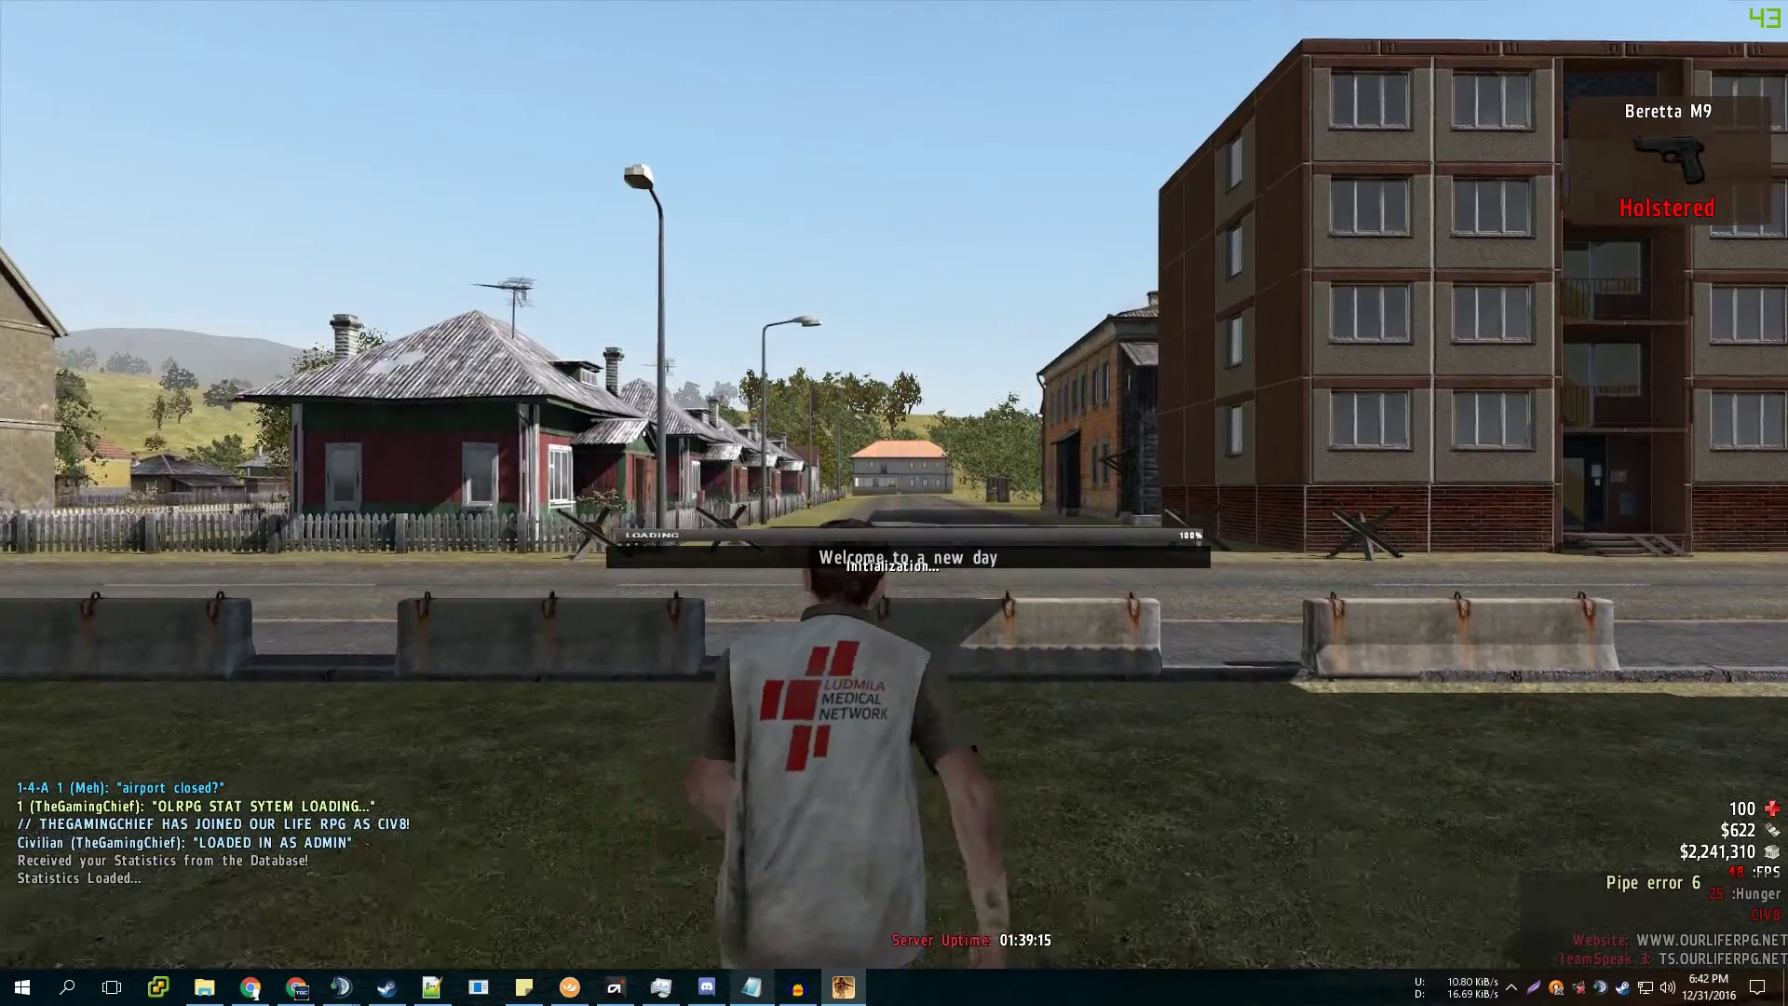
Spawn the character at Pueblo (Tier X Spawn)
key(w)
key(w)
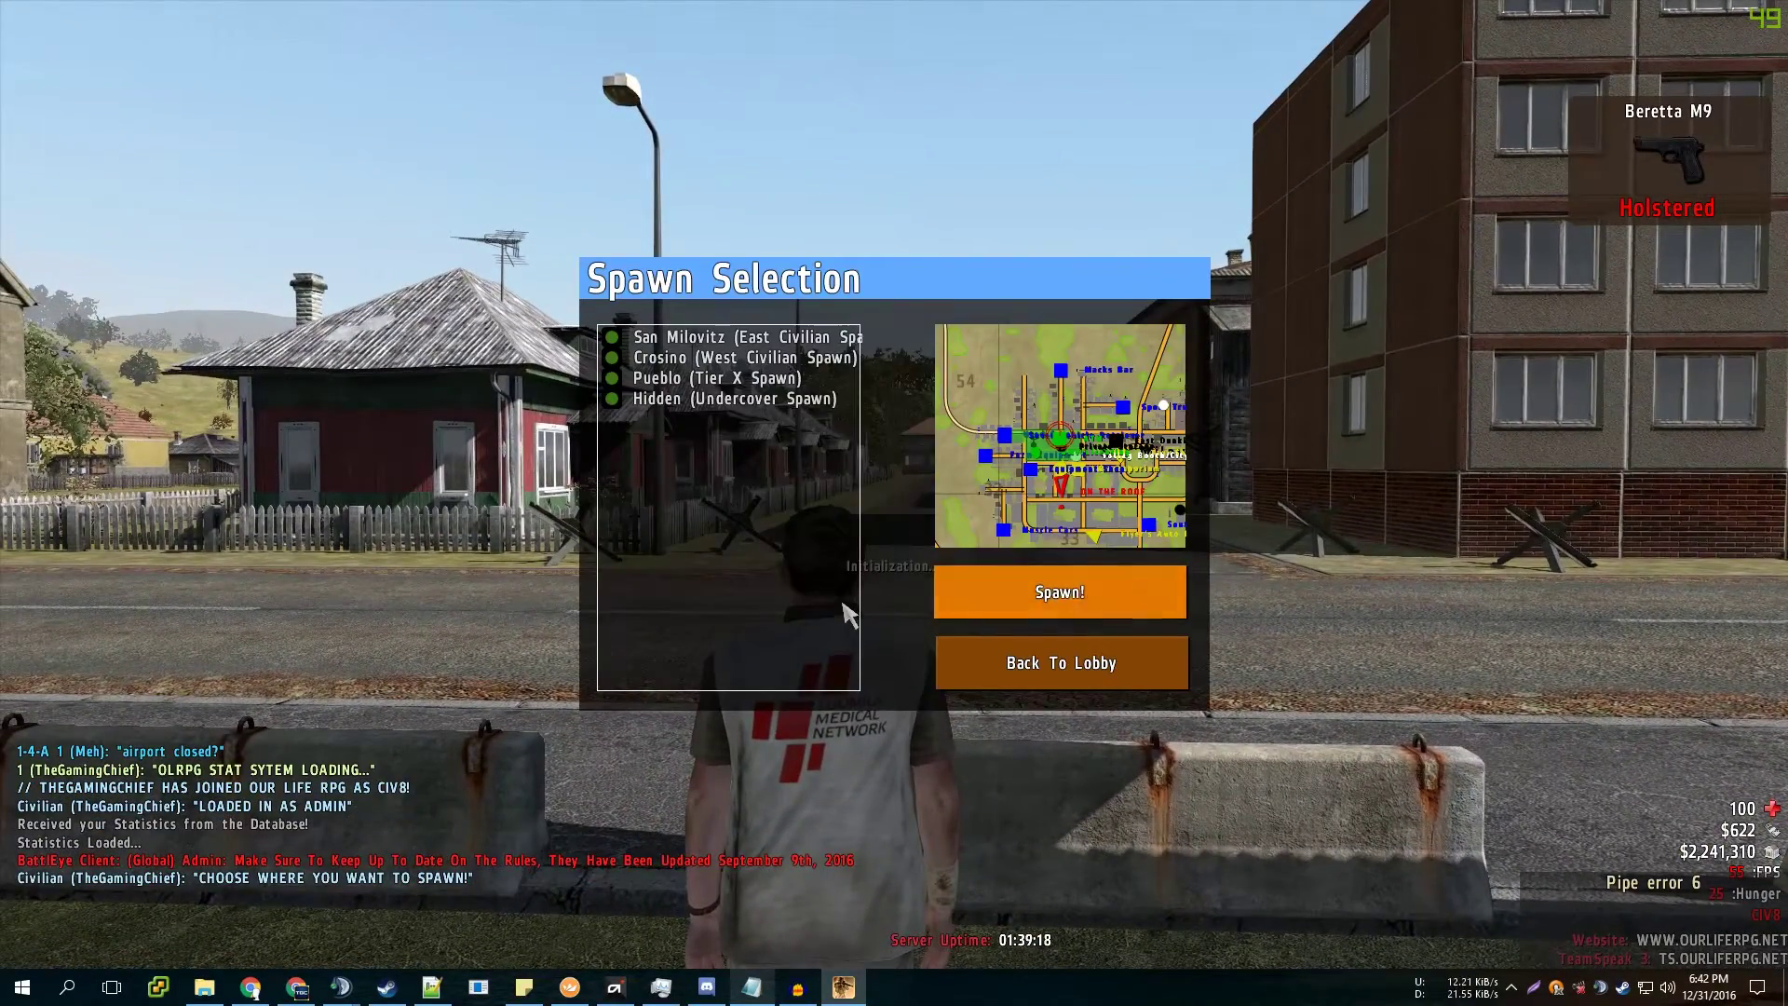
key(Down)
key(Down)
click(1060, 591)
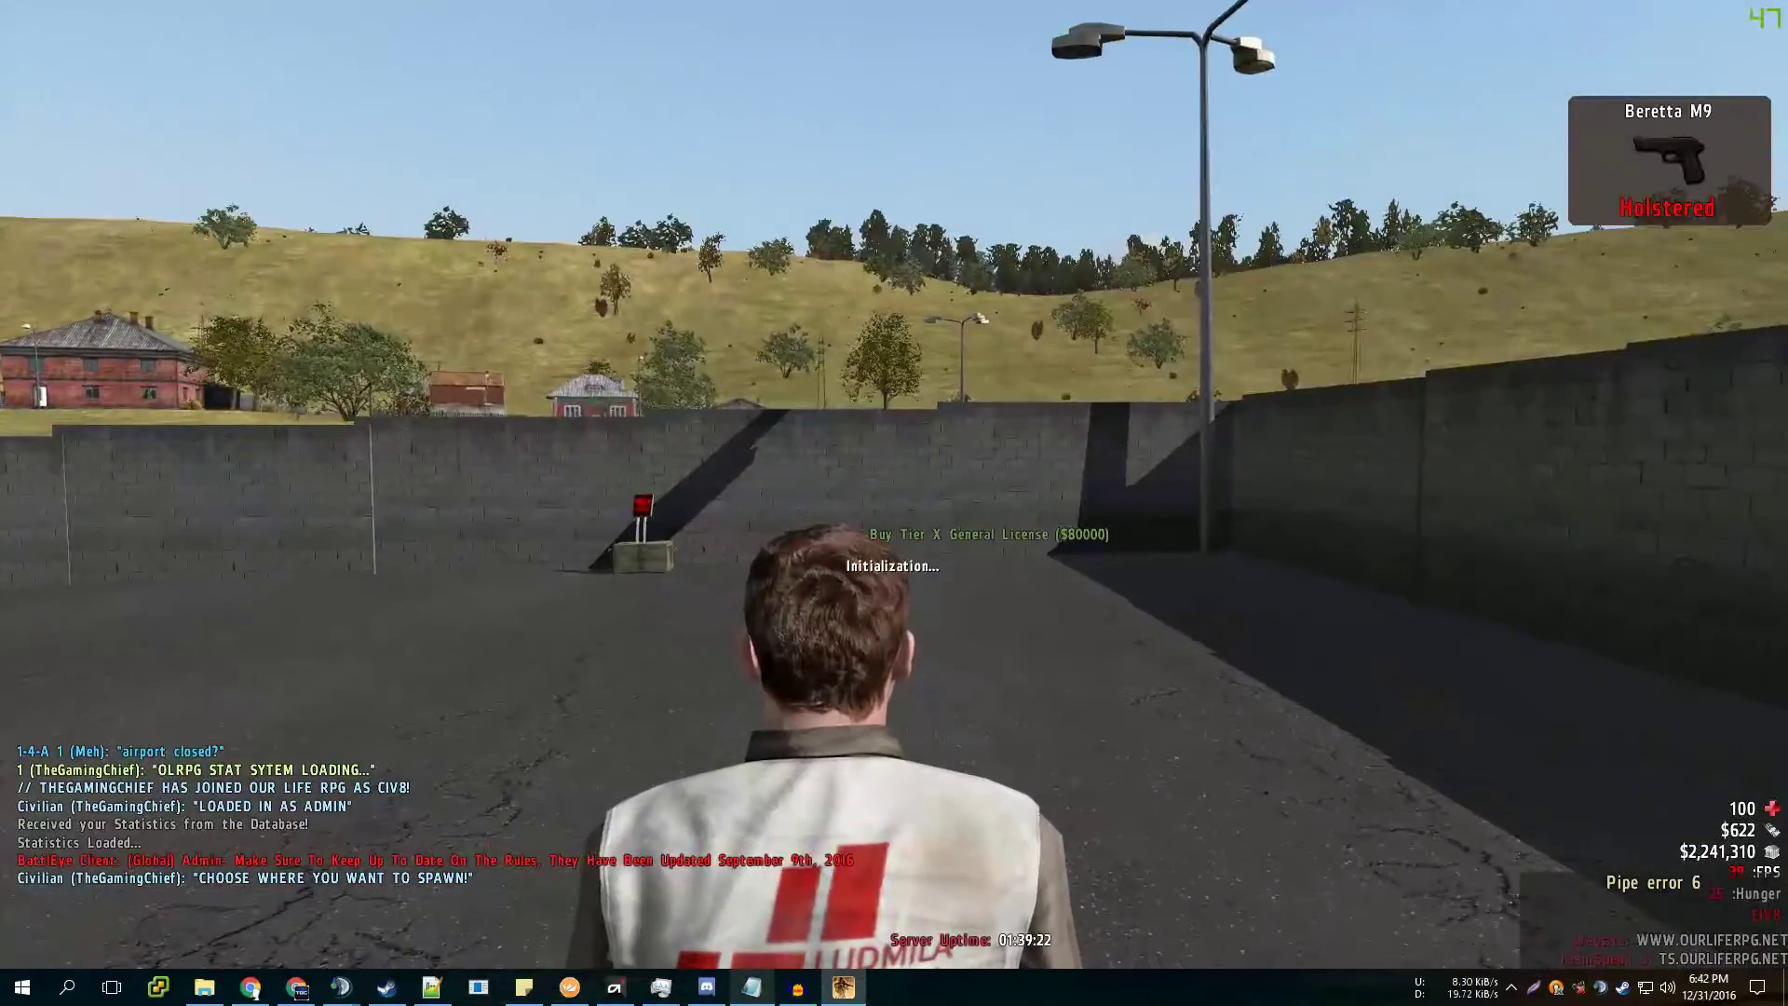
Walk the character across the walled yard and sit him down on the ground
key(w)
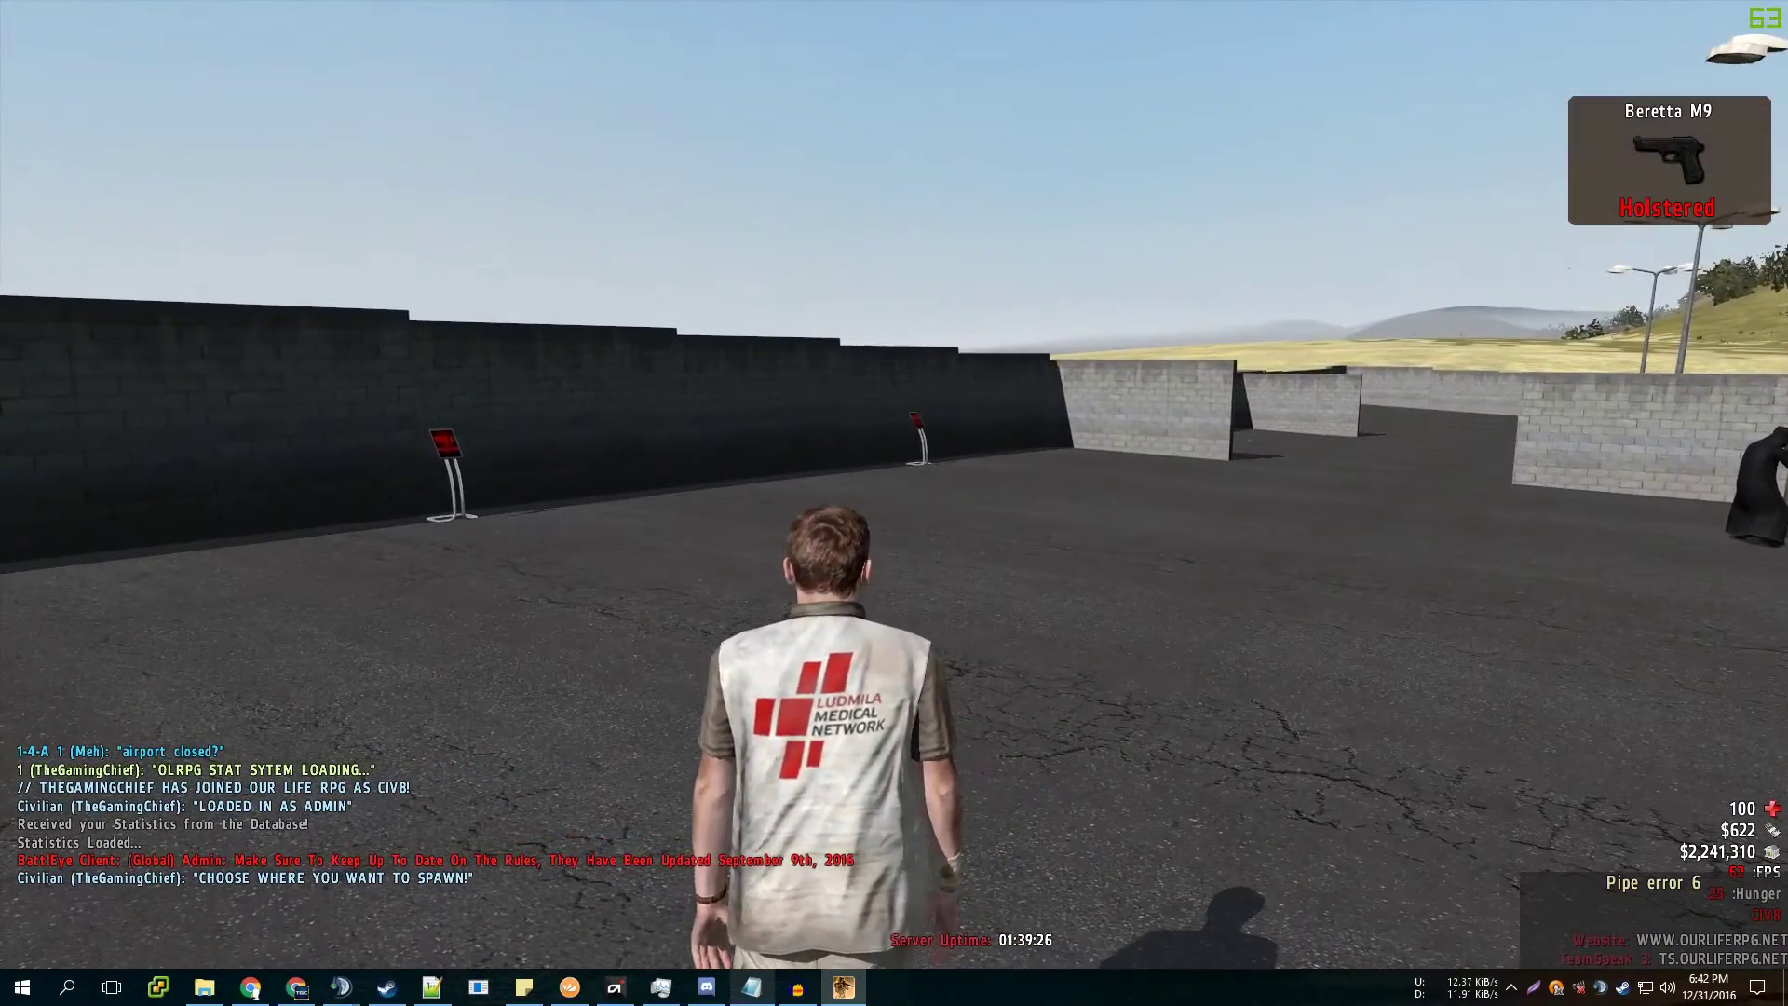
key(z)
key(alt)
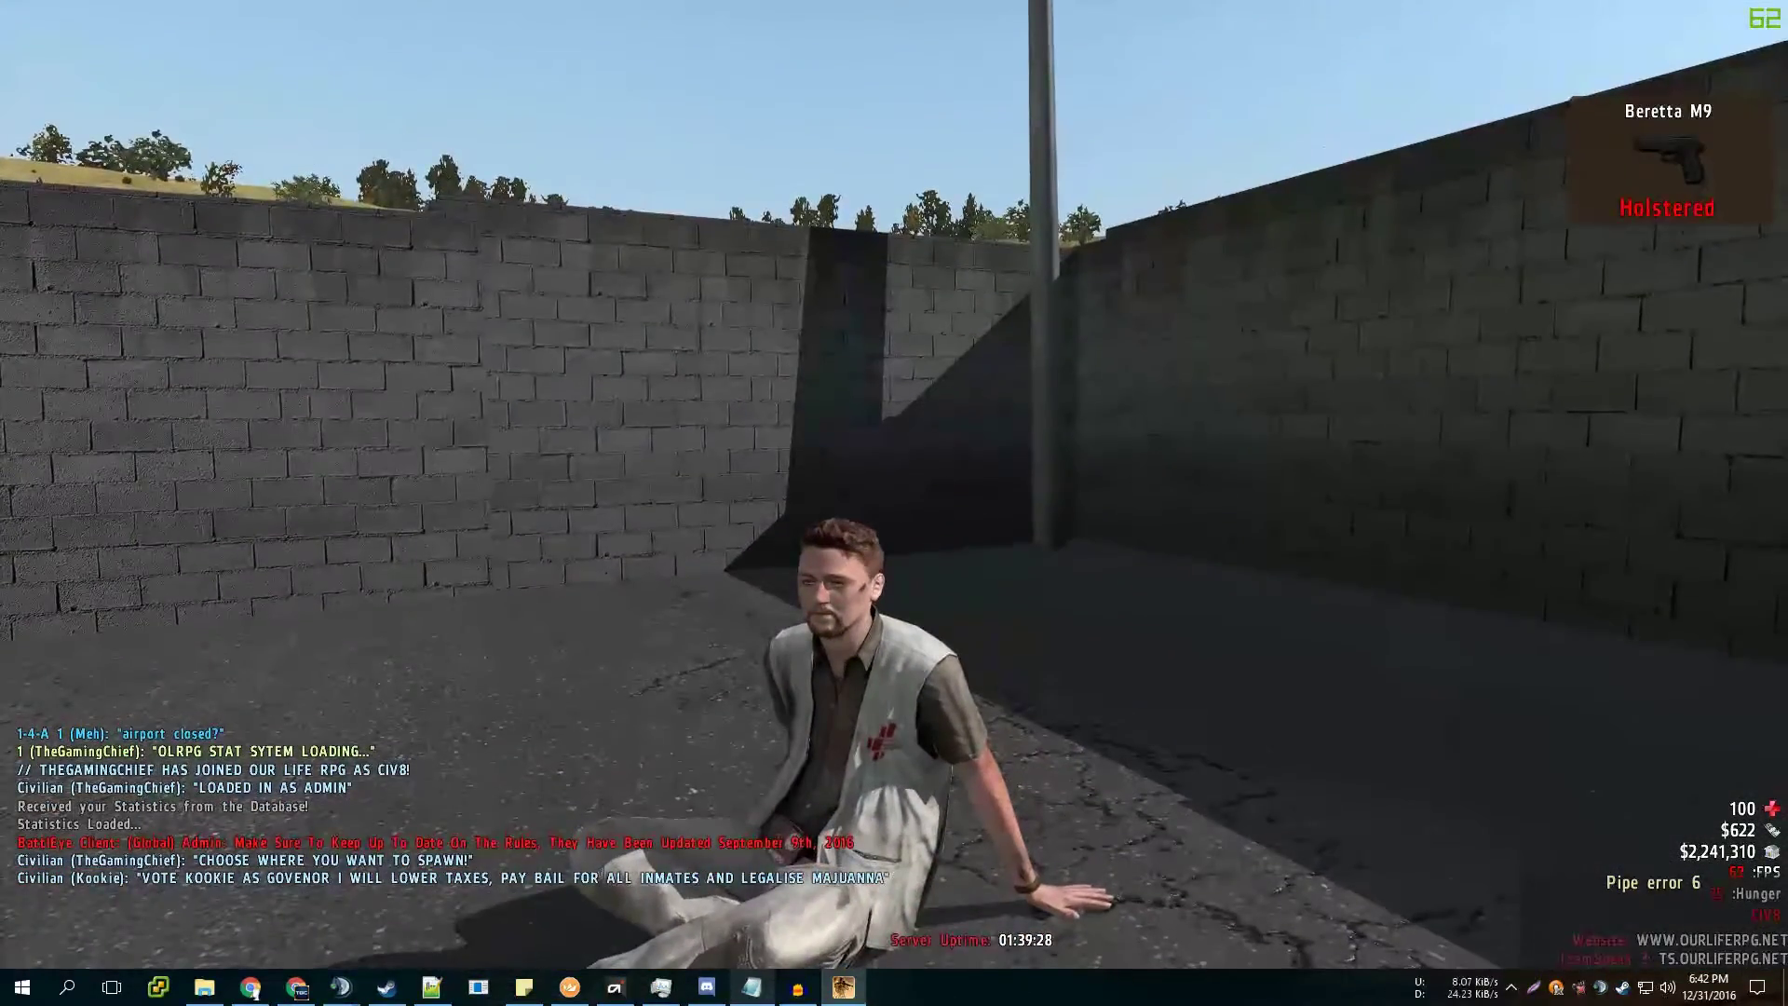